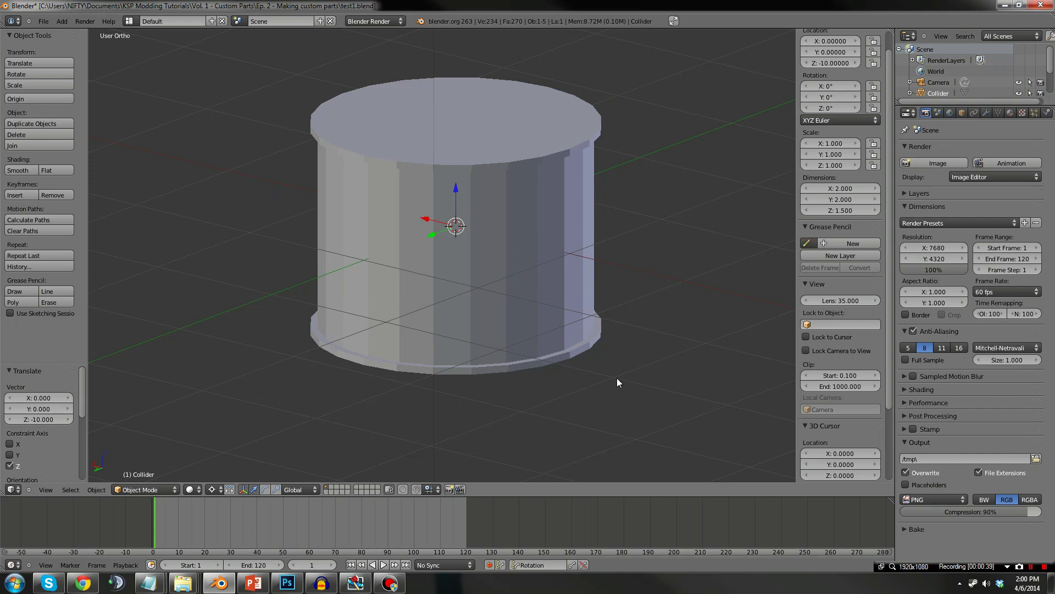
Move the Collider up 10 units along Z and return it 10 units down along Z
type("gz10")
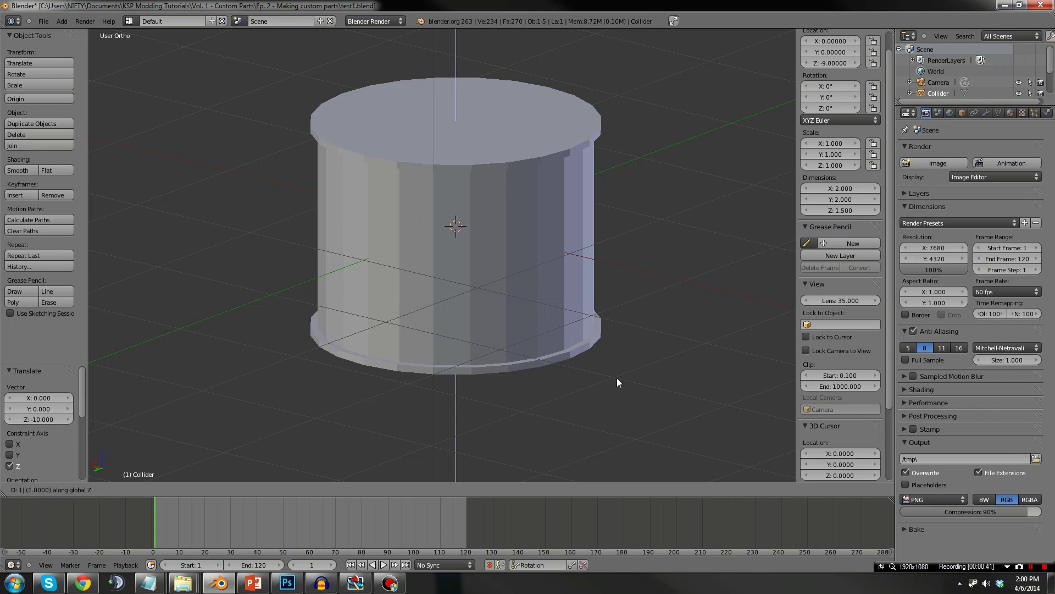
key("Return")
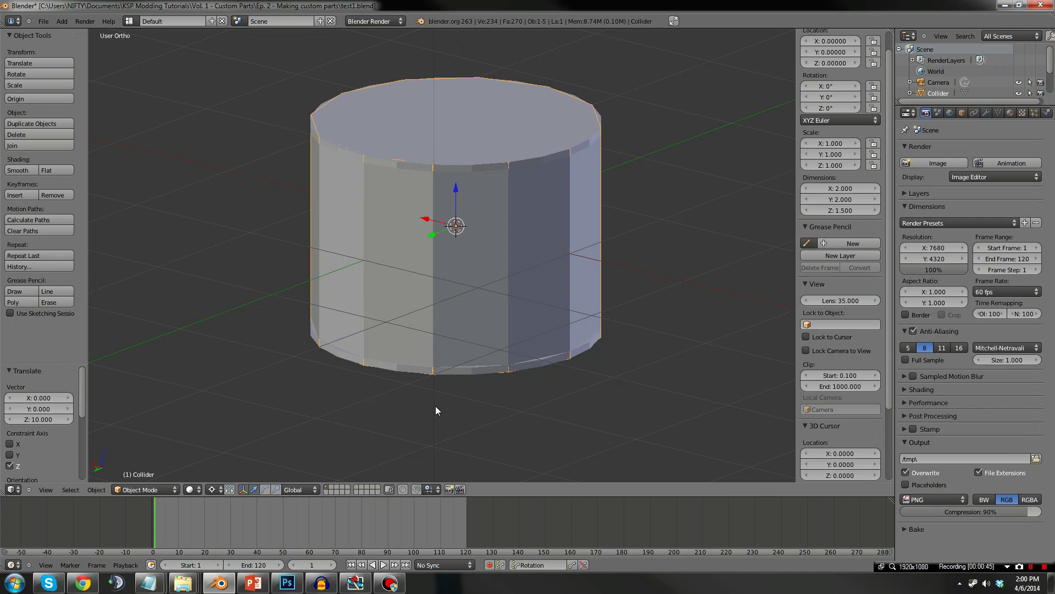
mouse_move(436, 406)
middle_mouse_down()
mouse_move(478, 401)
mouse_move(440, 404)
middle_mouse_up()
type("gz-10")
key("Return")
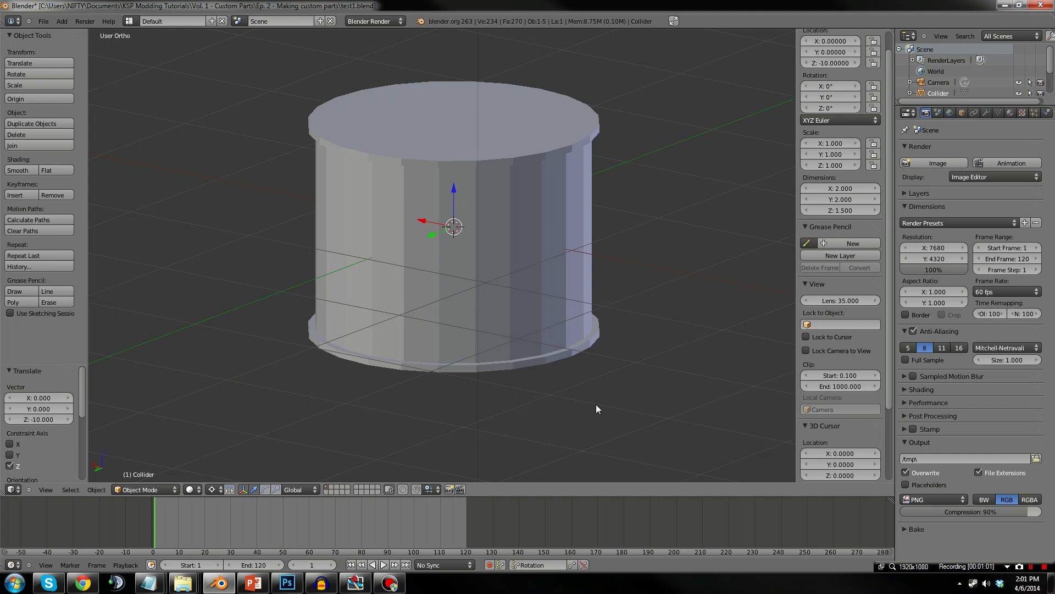
Play back the door animation, stop it, and return the timeline to frame 0
left_click(384, 565)
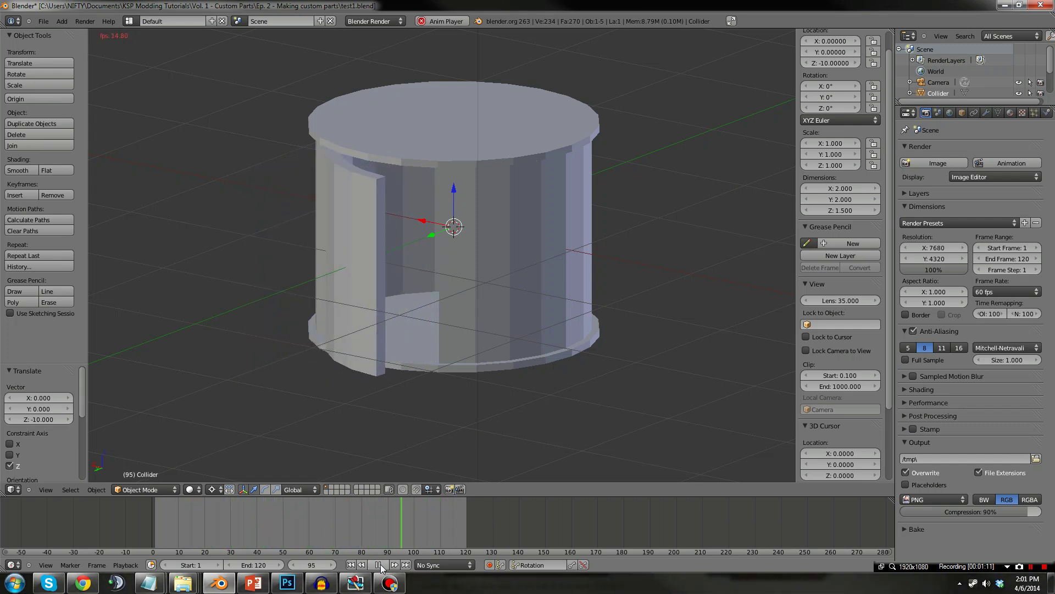
left_click(380, 565)
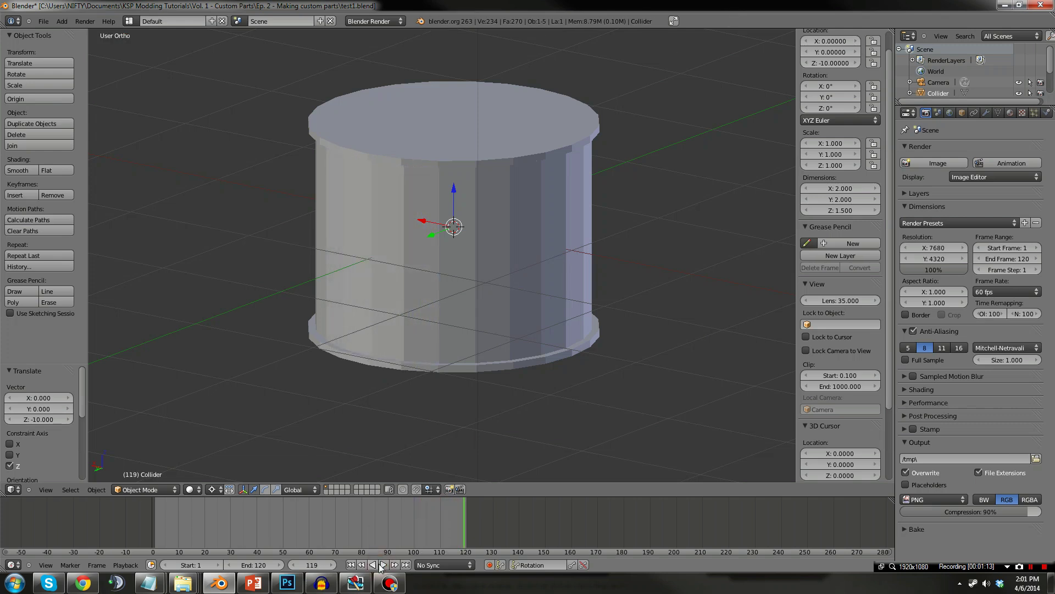
left_click(350, 565)
left_click(292, 564)
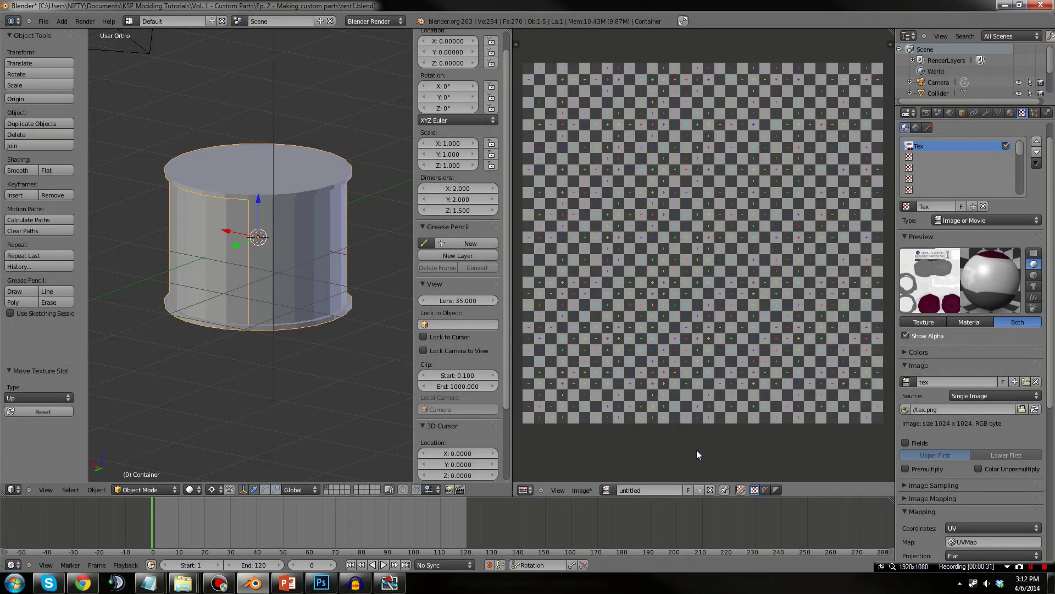
Inspect the door's UV layout over the texture image in Edit Mode and return to Object Mode
key("Tab")
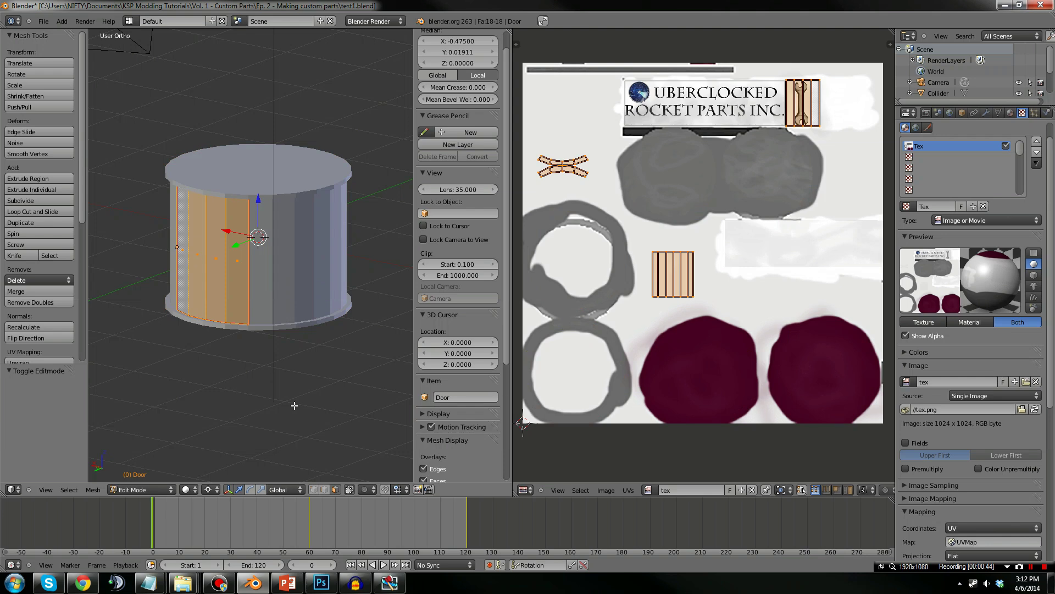
key("Tab")
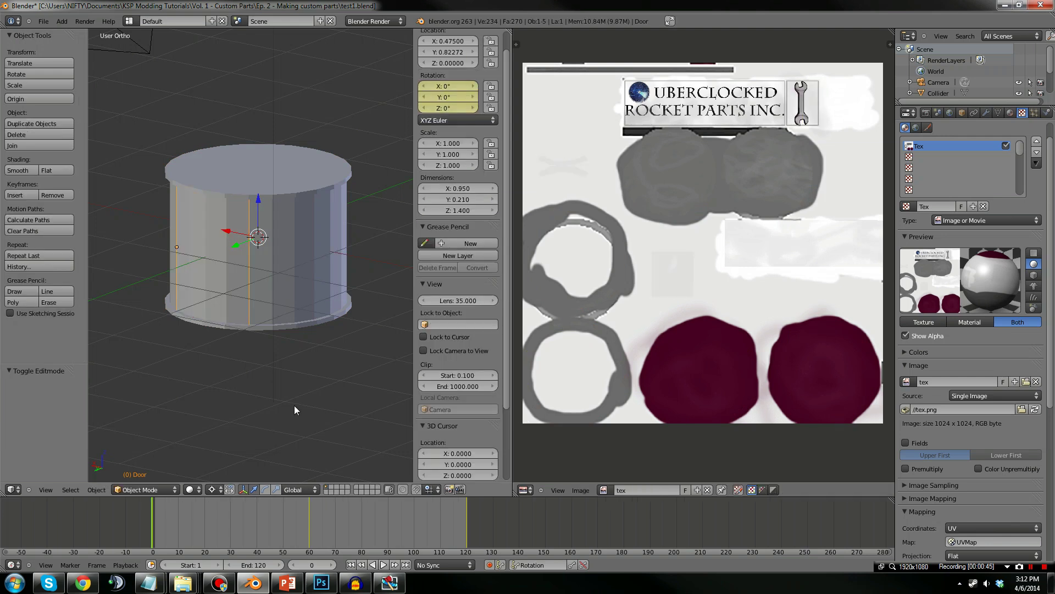
left_click(585, 490)
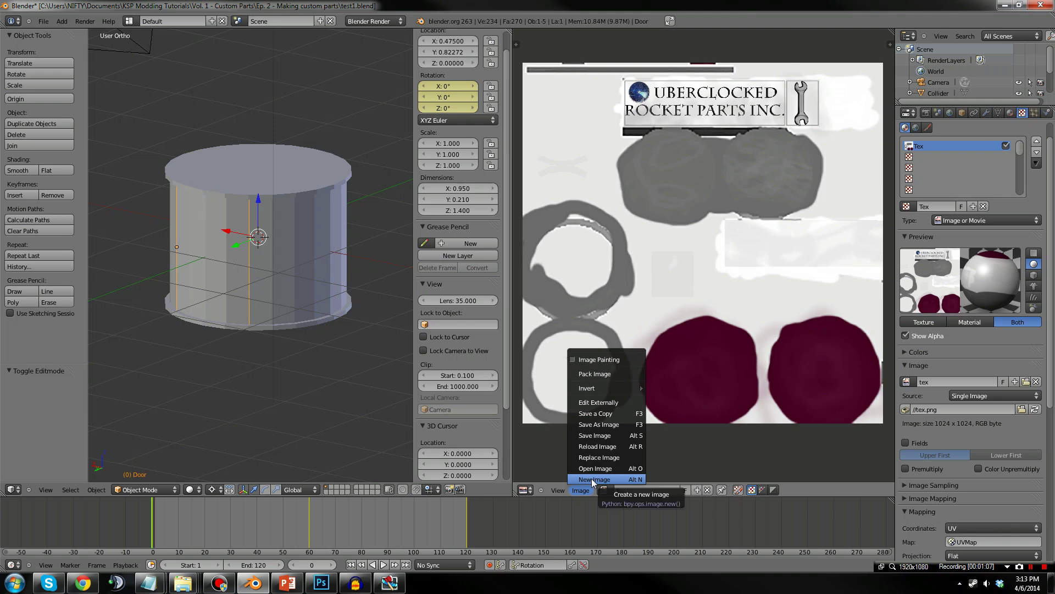
left_click(593, 479)
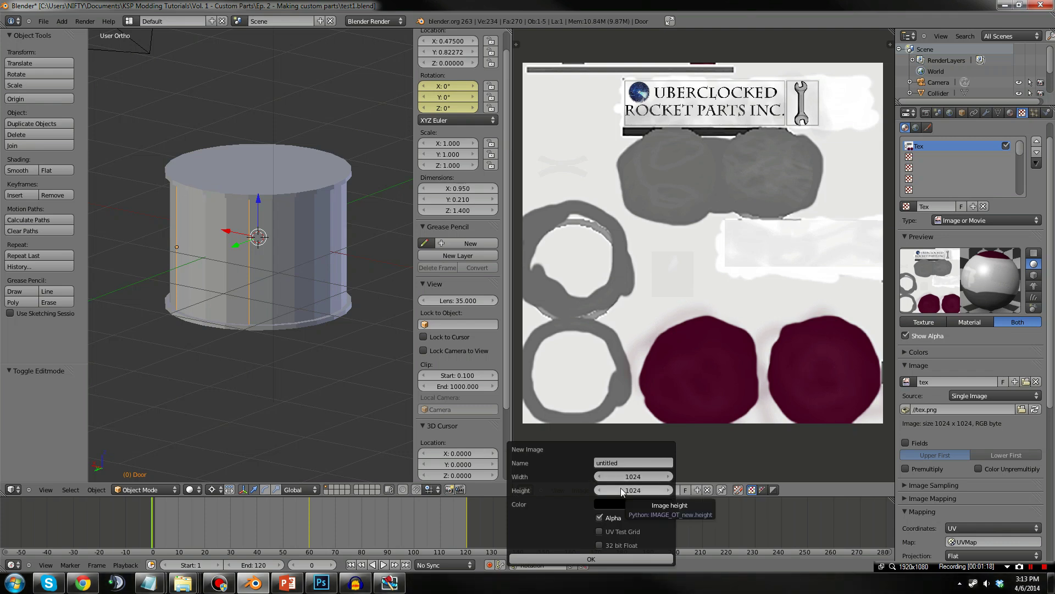
key("Escape")
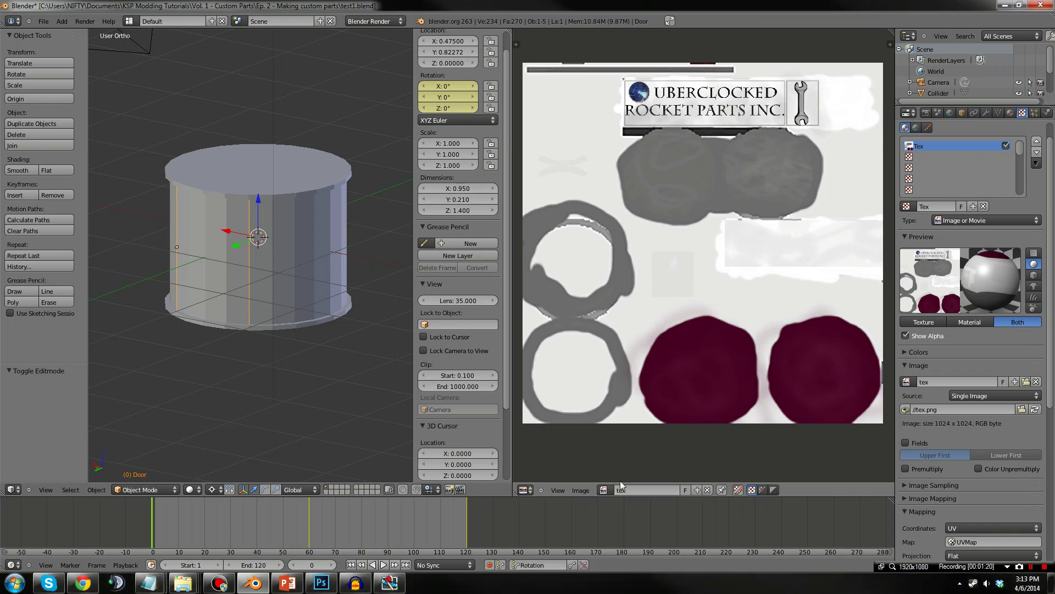
Export the Container's UV layout with all of its faces selected in Edit Mode
right_click(304, 235)
key("Tab")
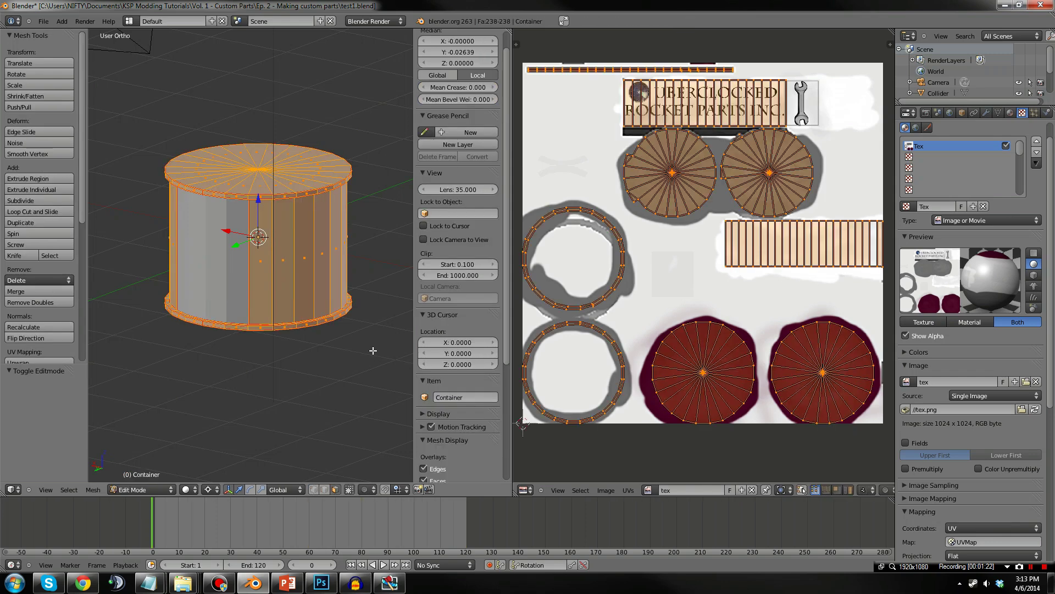
key("a")
key("a")
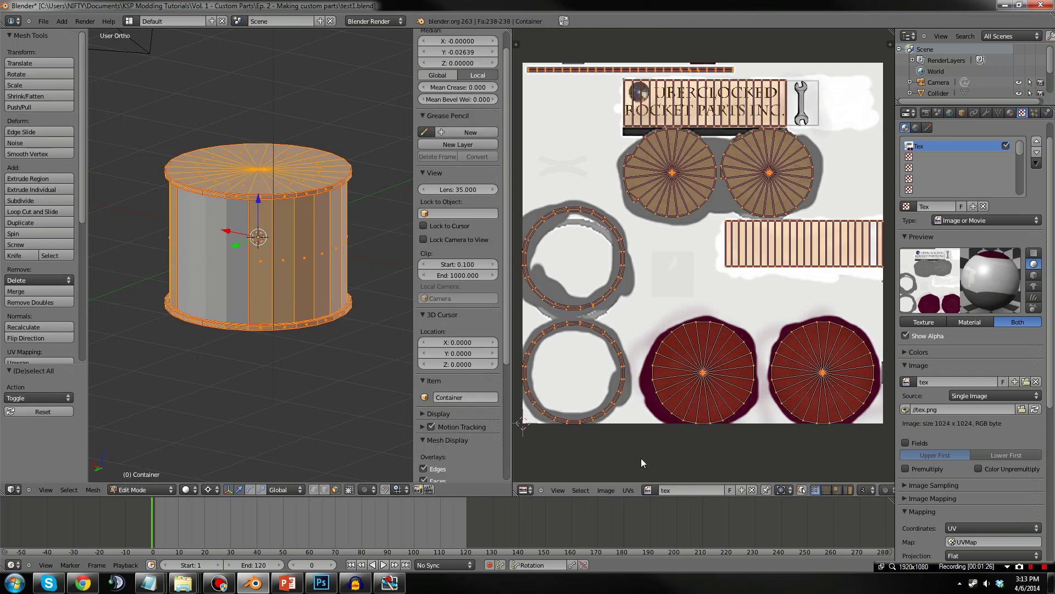
left_click(627, 489)
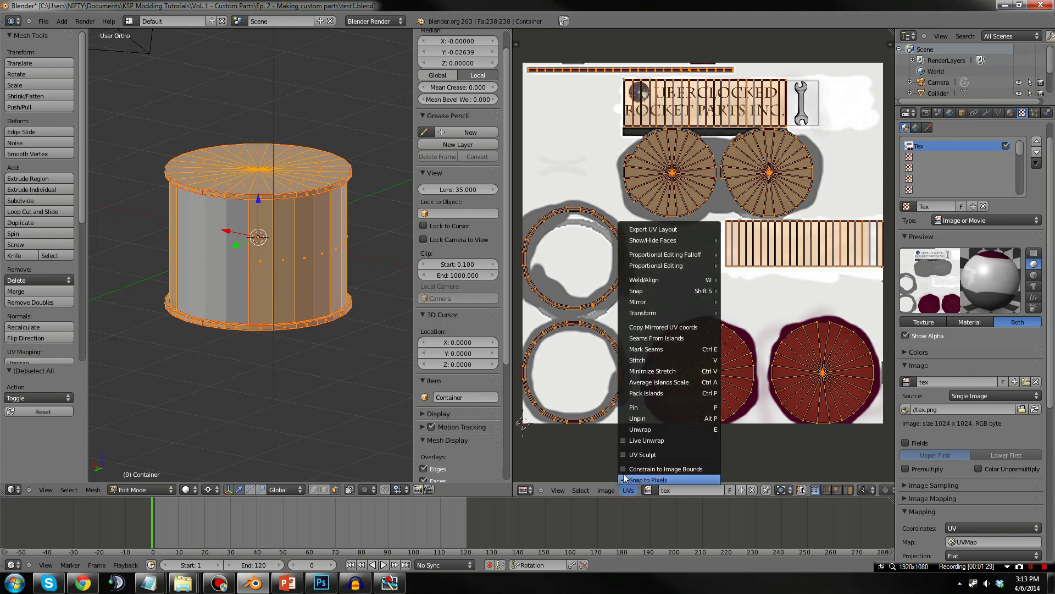
mouse_move(664, 241)
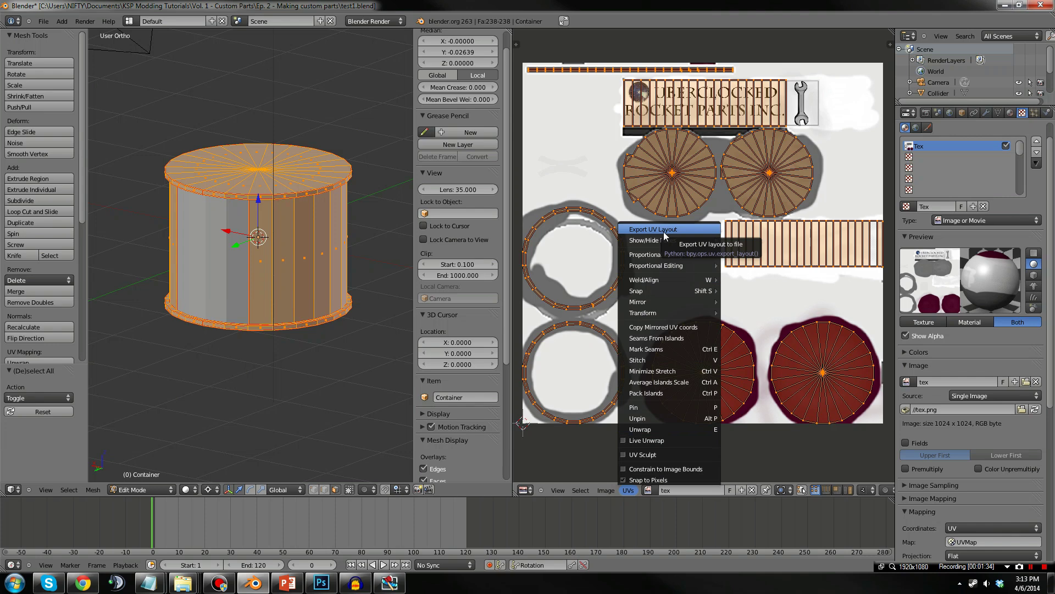
left_click(664, 232)
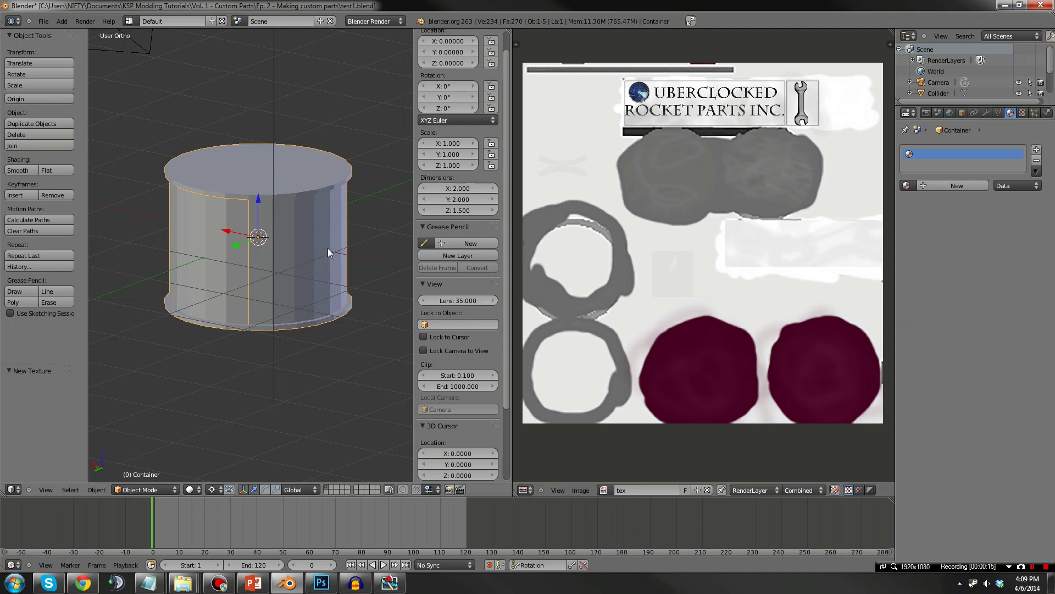
Add a new material named MatRPContainer to the Container
key("a")
key("a")
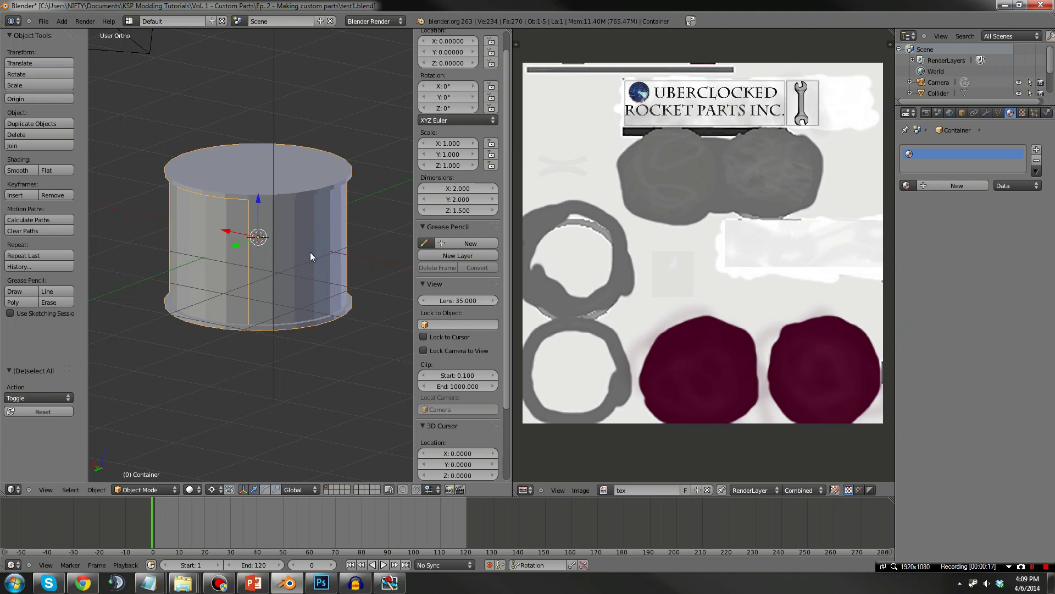
left_click(951, 185)
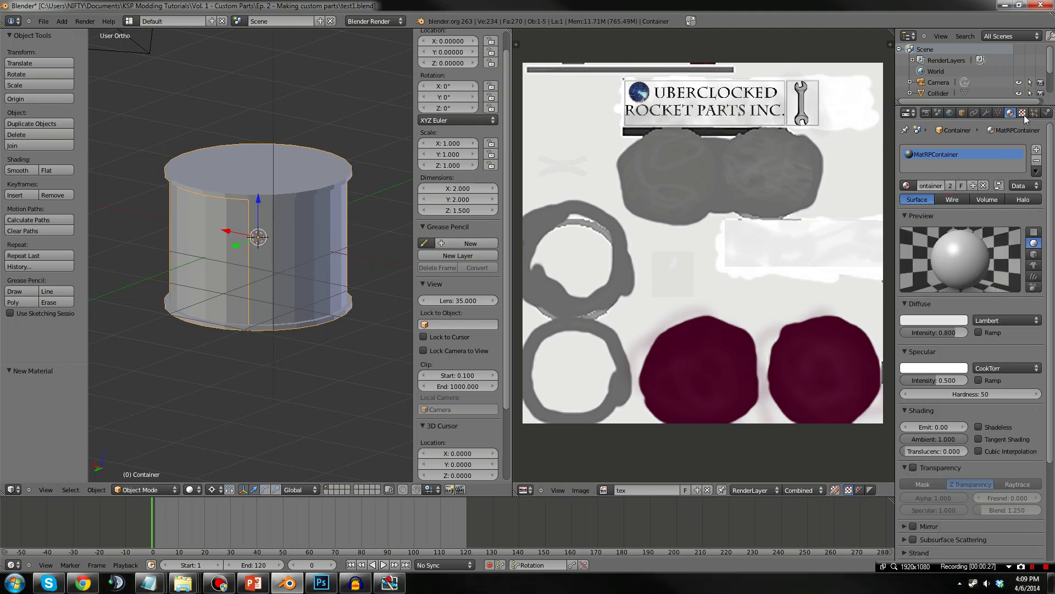
Add a texture named Tex to the Container's material, of type Image or Movie, and load tex.png into it
left_click(1022, 112)
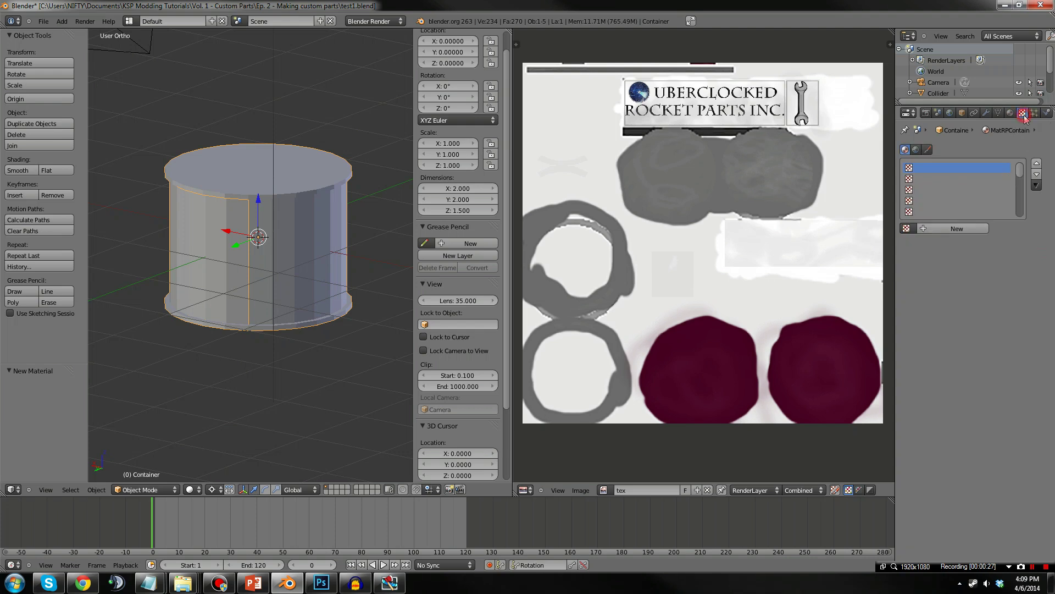
left_click(956, 227)
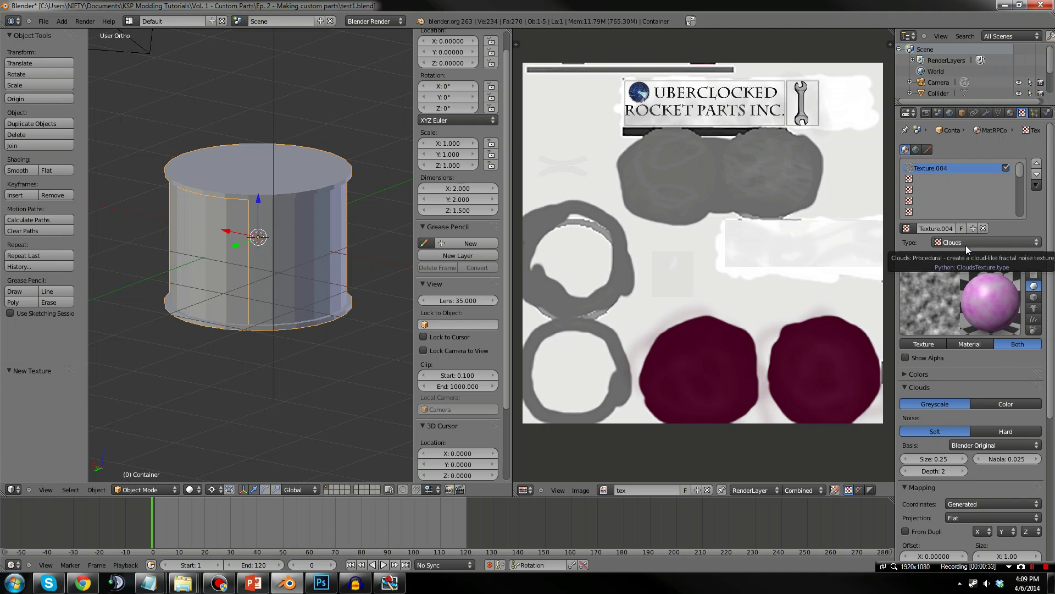
left_click(965, 245)
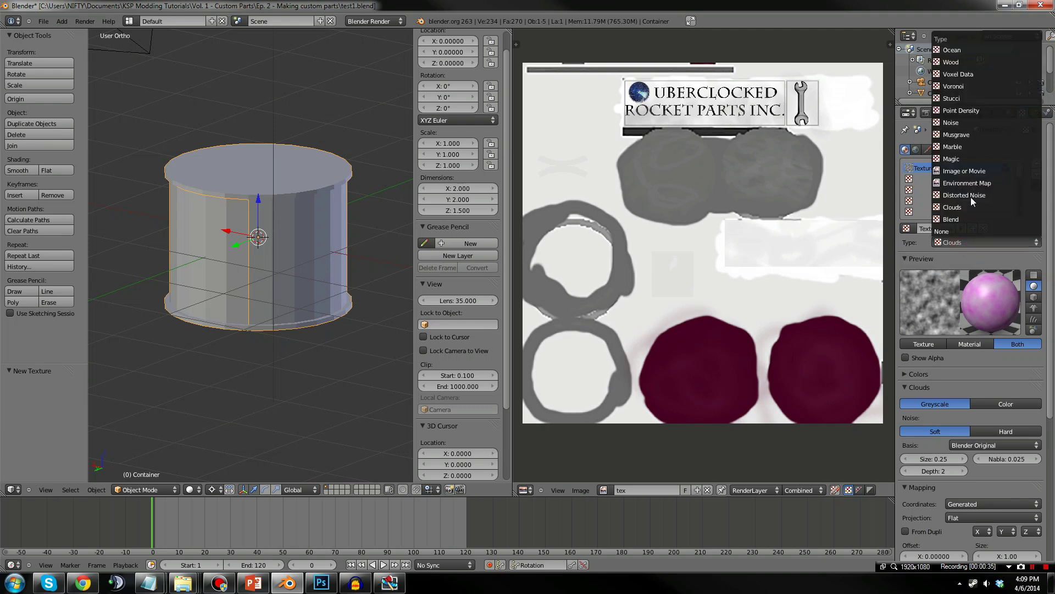
left_click(970, 172)
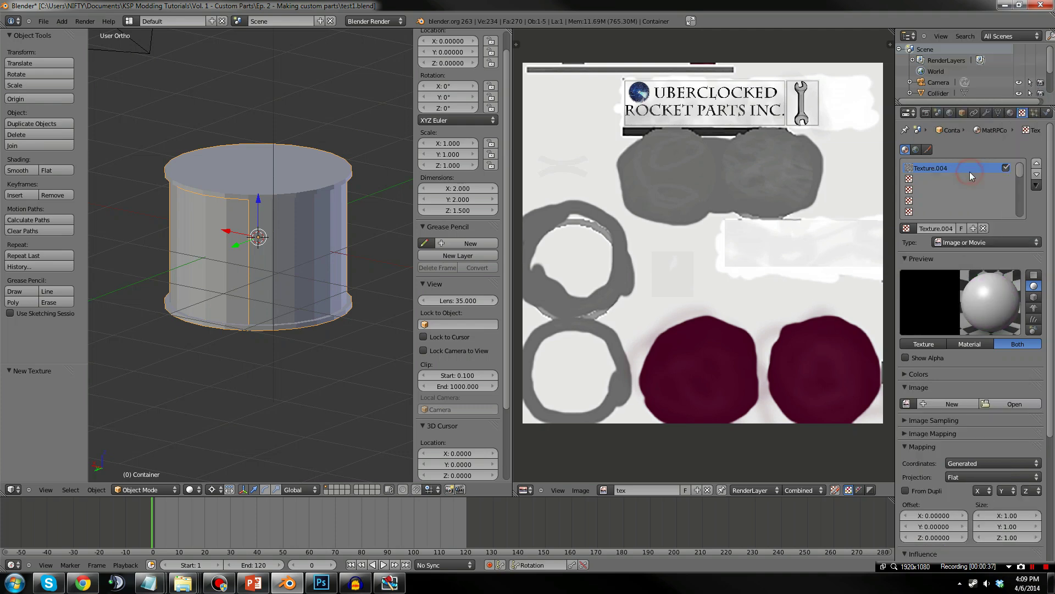
left_click(989, 402)
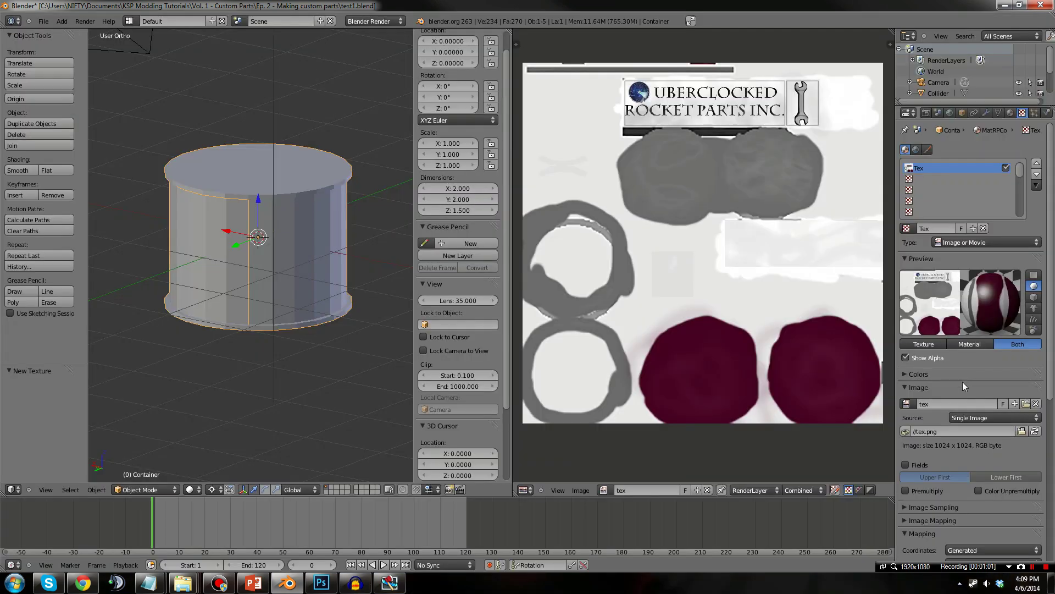
Set the Tex texture's mapping coordinates to UV and choose UVMap as its map
scroll(904, 536, "down", 3)
left_click(964, 485)
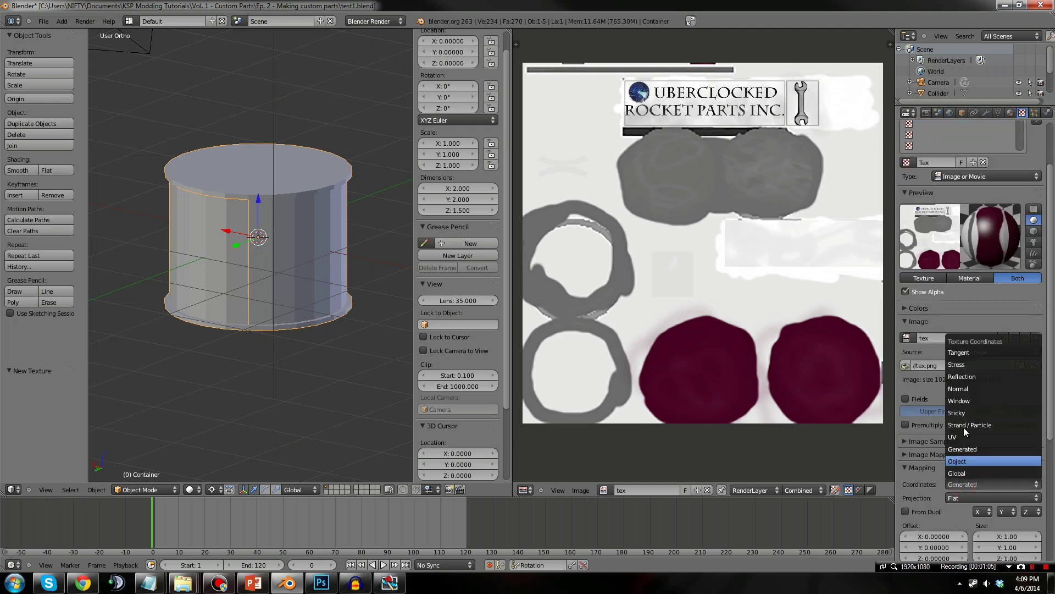
left_click(964, 436)
scroll(964, 435, "down", 3)
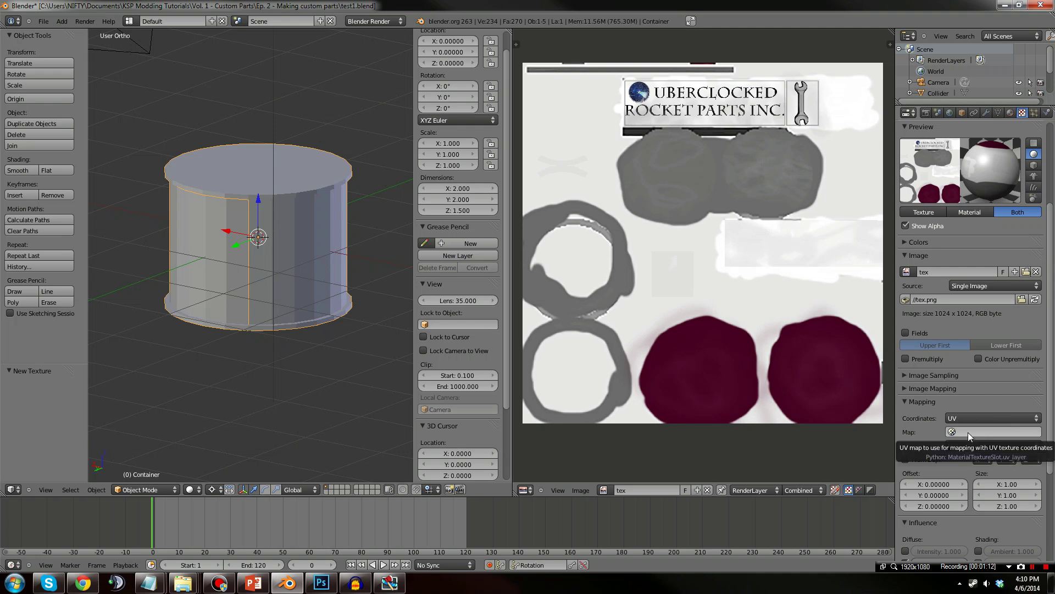
left_click(968, 432)
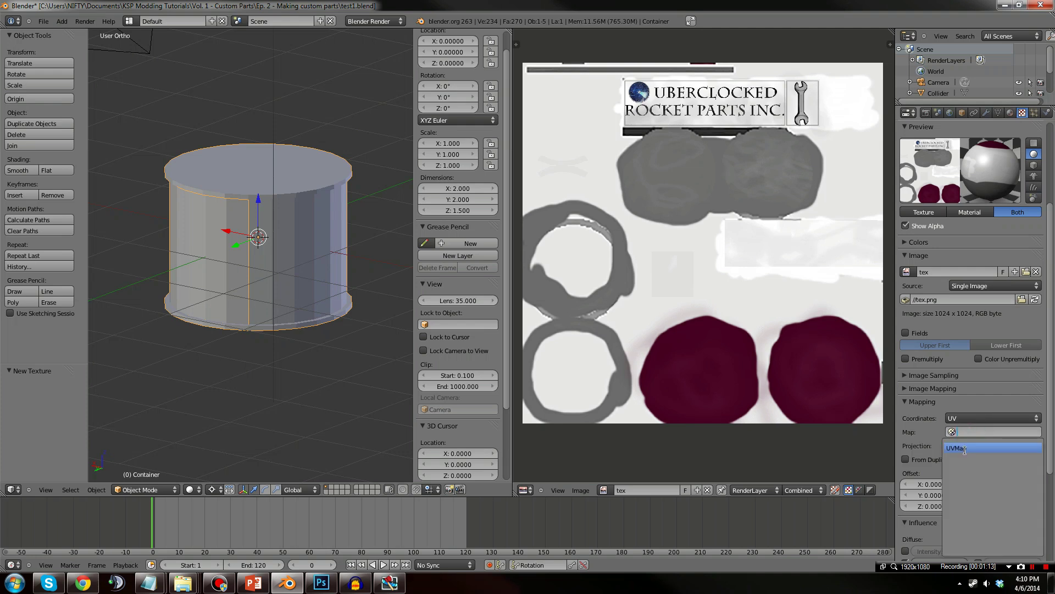
left_click(965, 448)
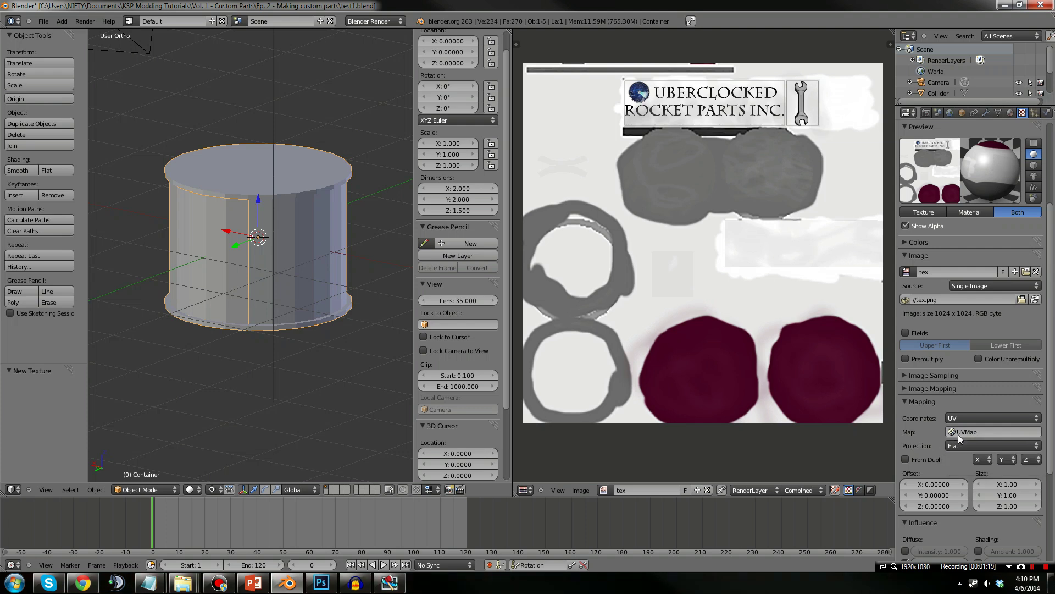
scroll(958, 434, "up", 6)
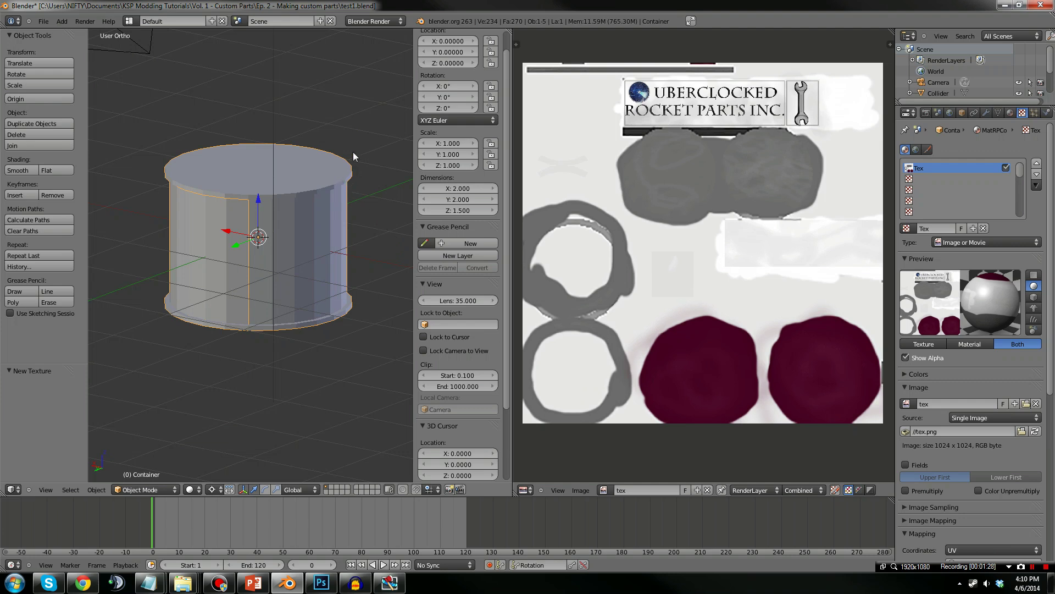
Render the scene to check the texture on the container, and close the render result
left_click(85, 21)
scroll(283, 164, "down", 10)
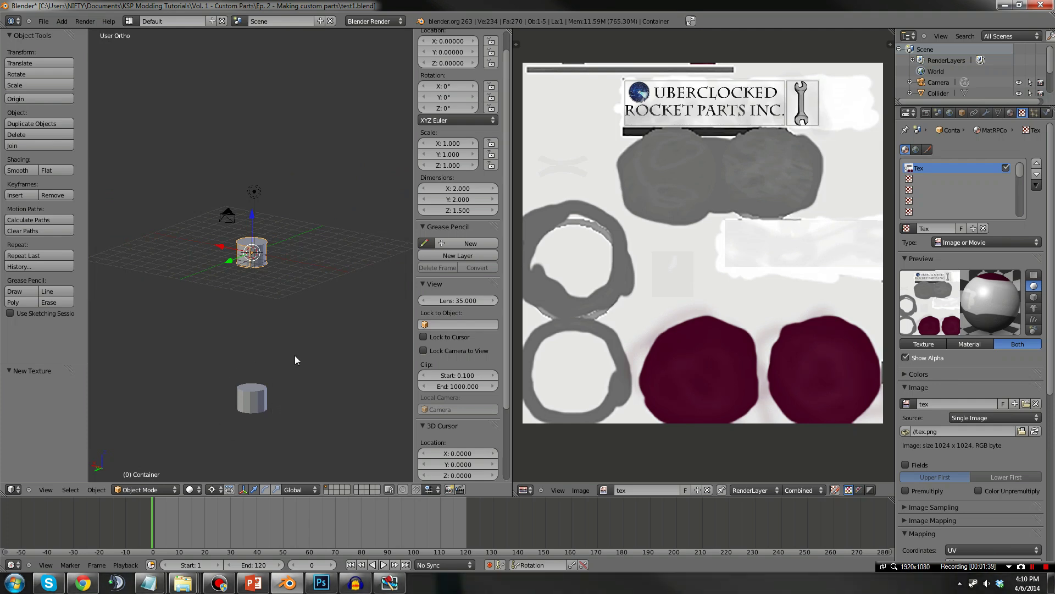
key("F12")
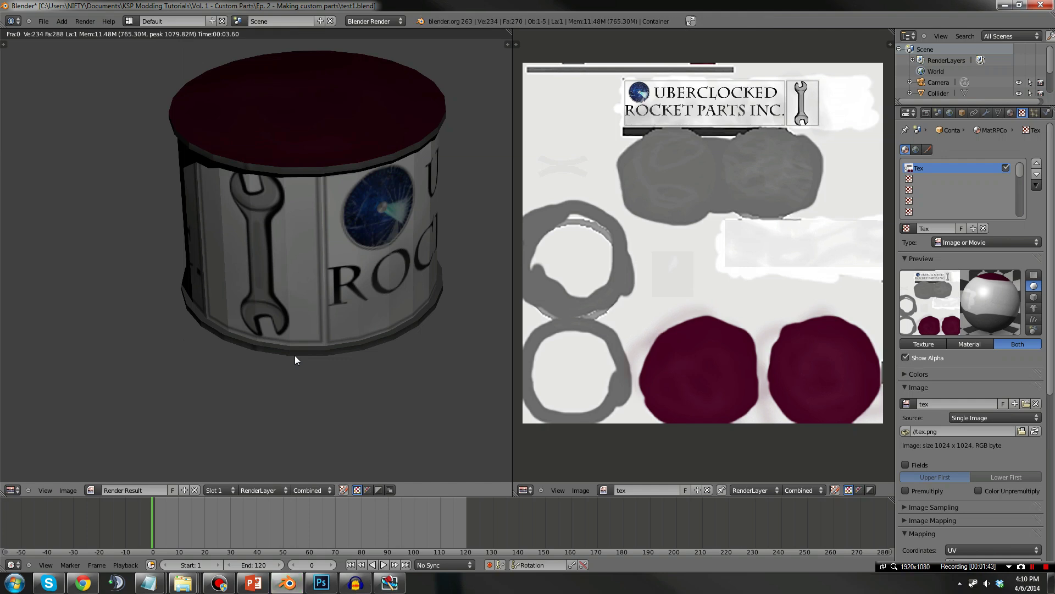
key("Escape")
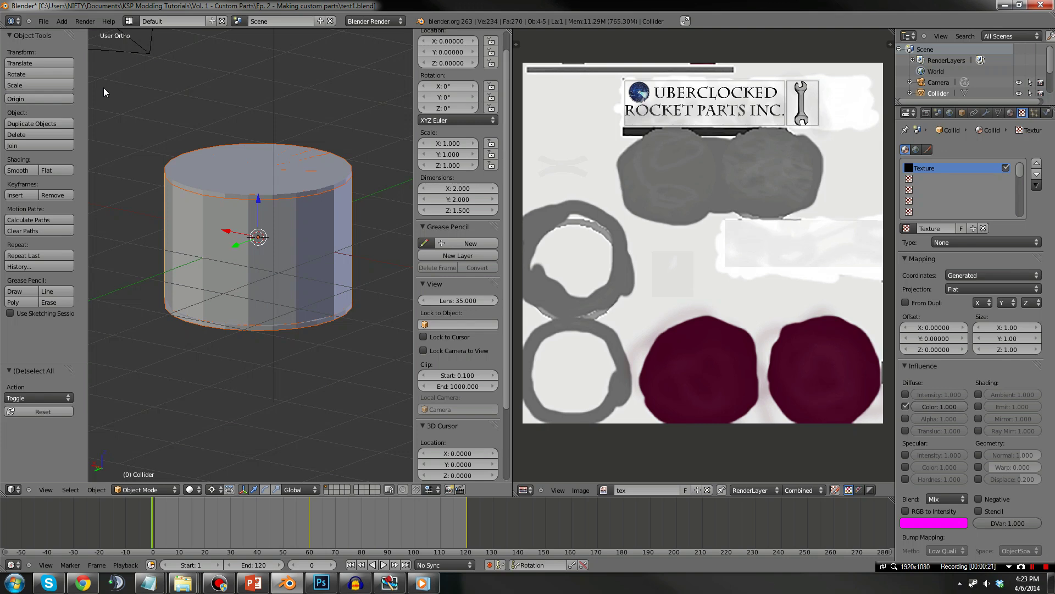
Set up an Autodesk FBX export to test1.fbx limited to the selected objects
left_click(43, 21)
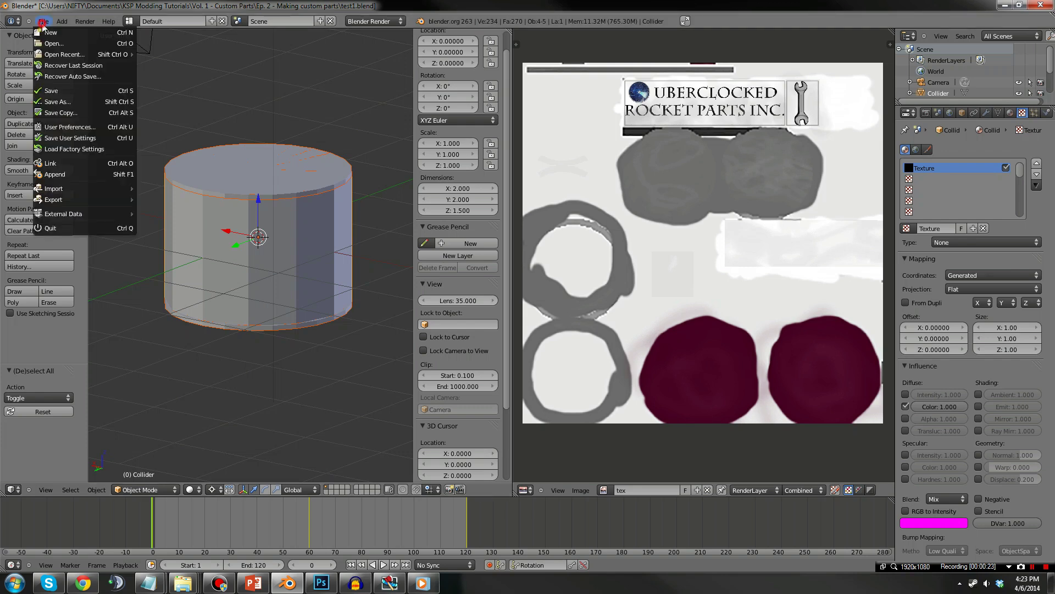
mouse_move(95, 198)
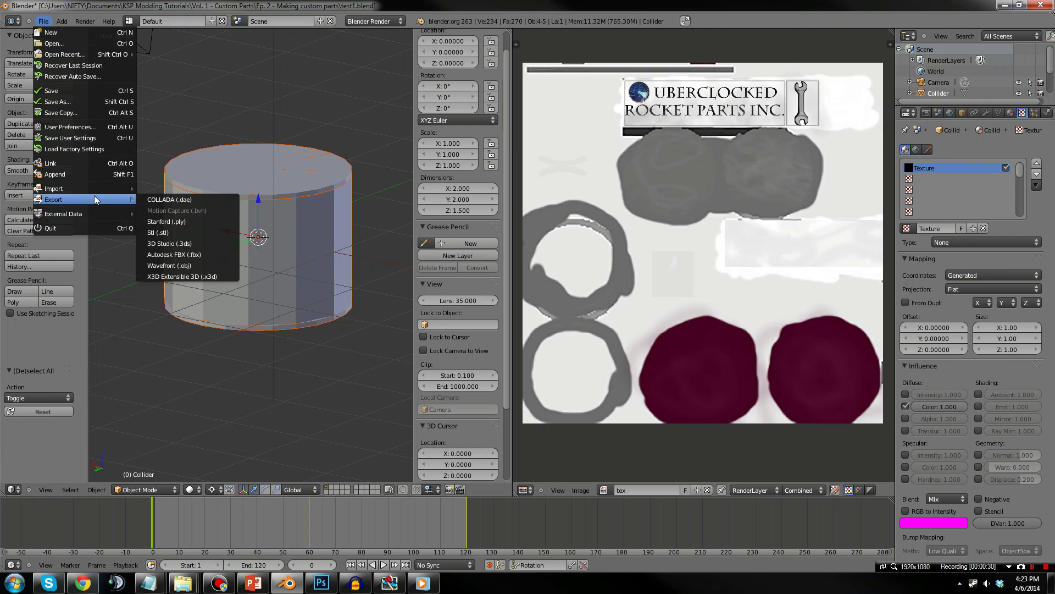
left_click(198, 256)
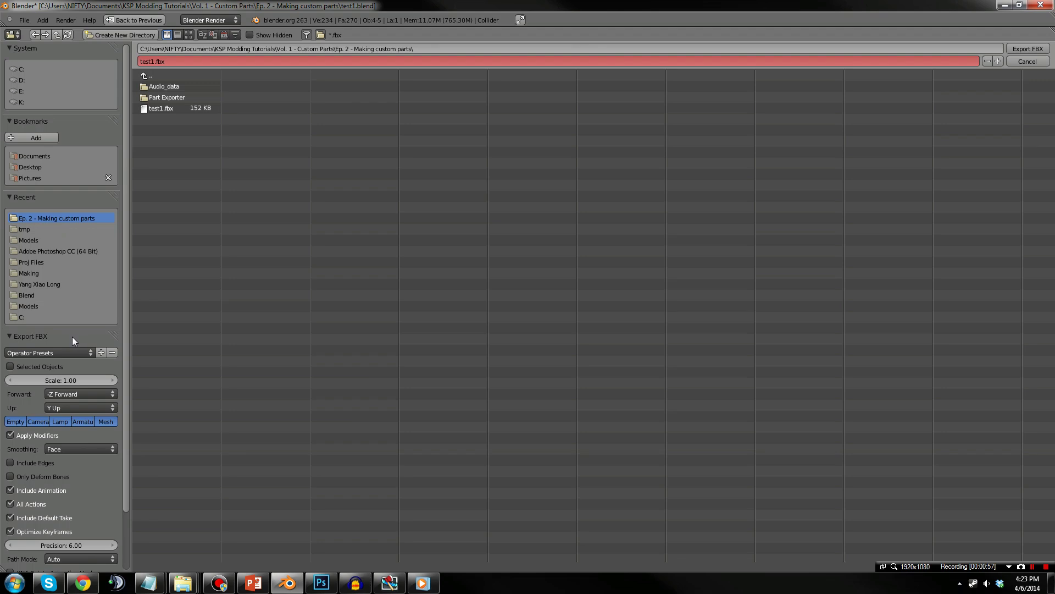
left_click(11, 367)
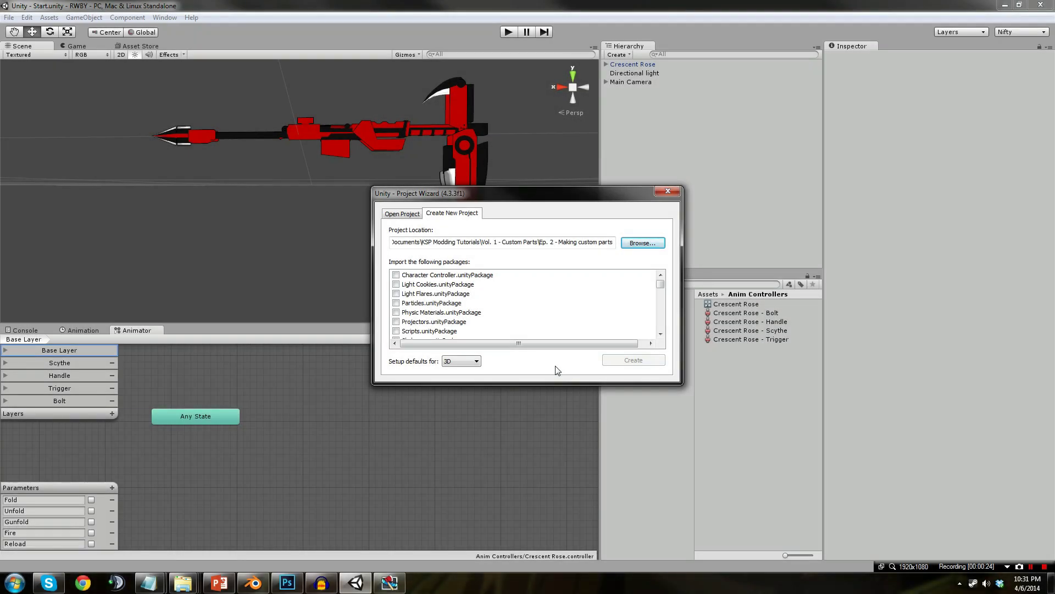
Create a new Unity project in the Part Exporter folder without importing any packages
left_click(641, 243)
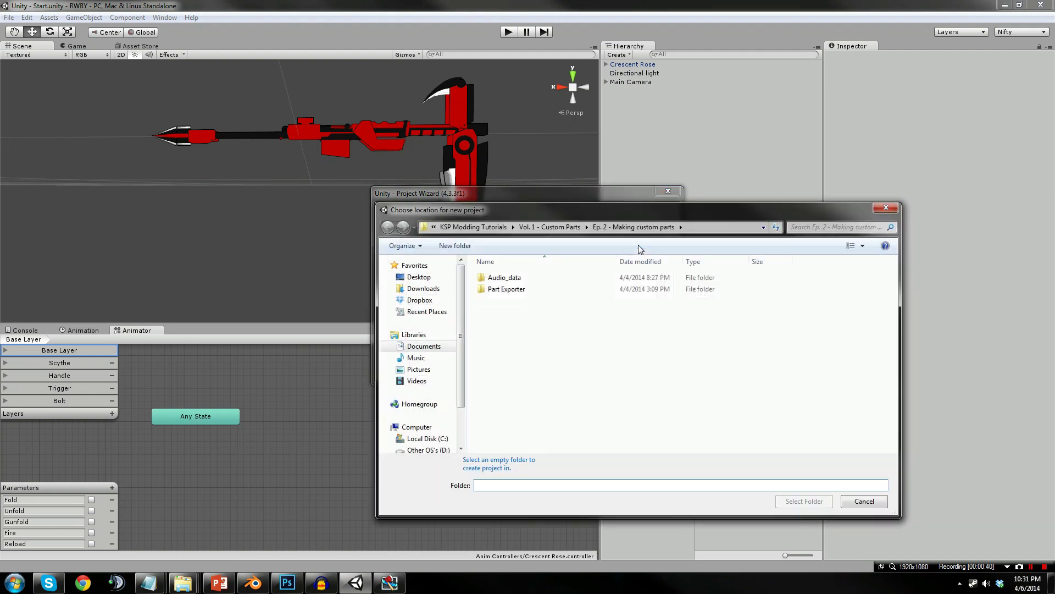
left_click(521, 292)
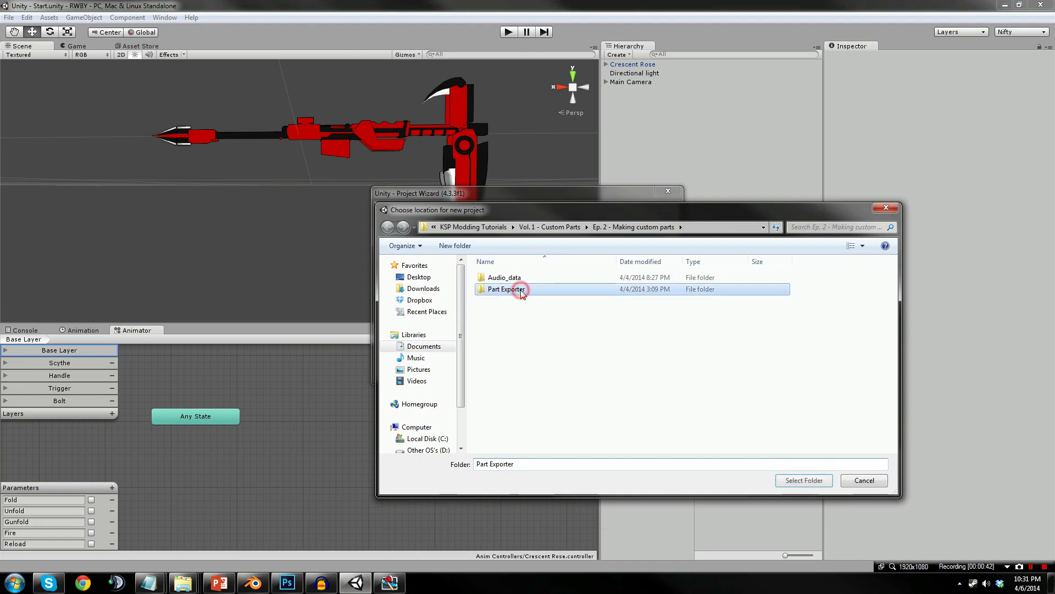
left_click(799, 482)
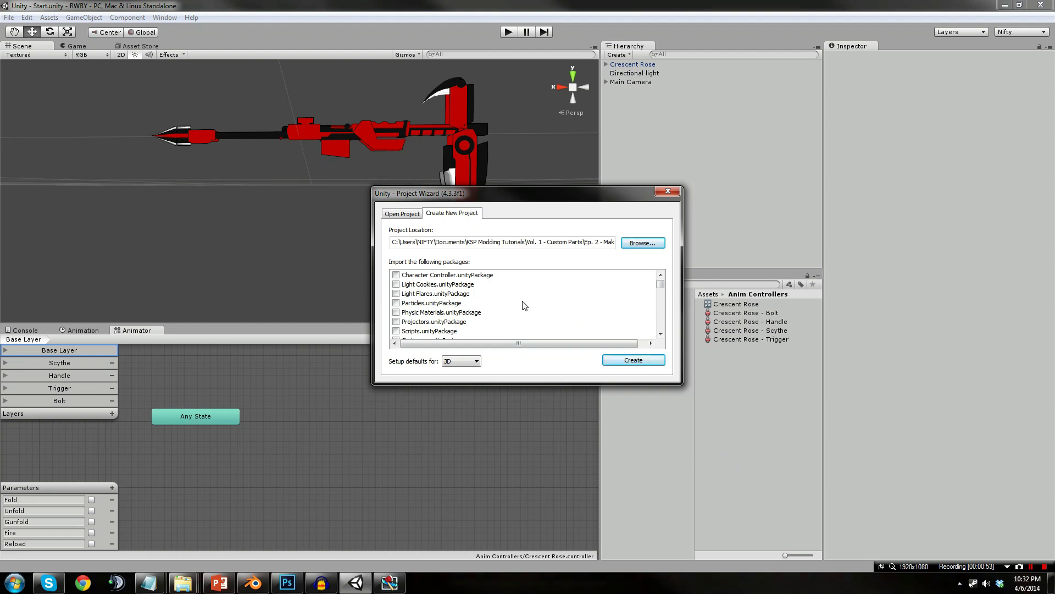
left_click(632, 359)
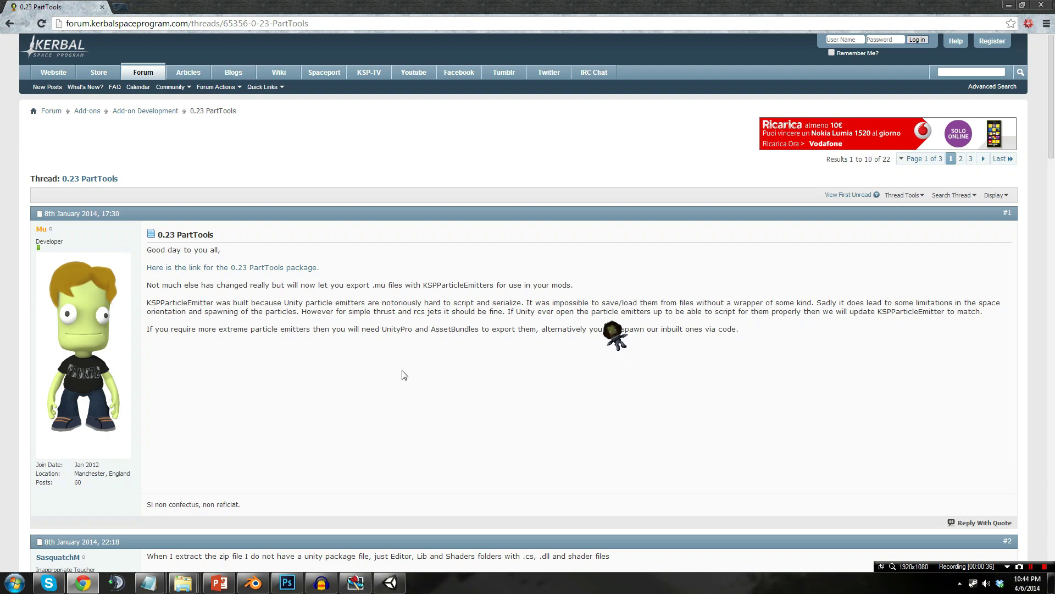
Extract PartTools023.zip in the Part Tools folder, keeping the suggested PartTools023 destination
left_click(389, 584)
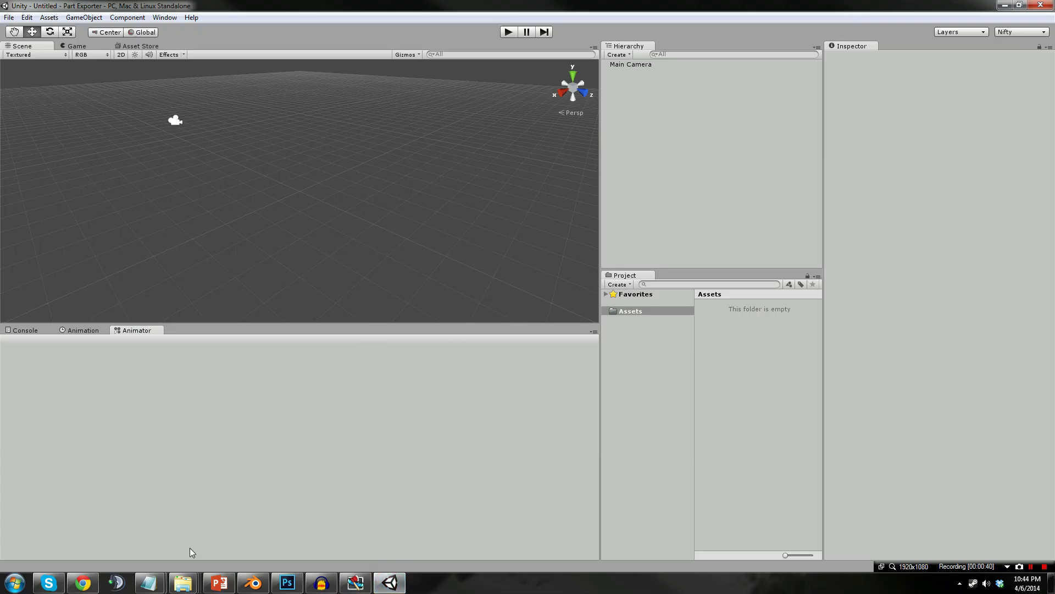
mouse_move(187, 583)
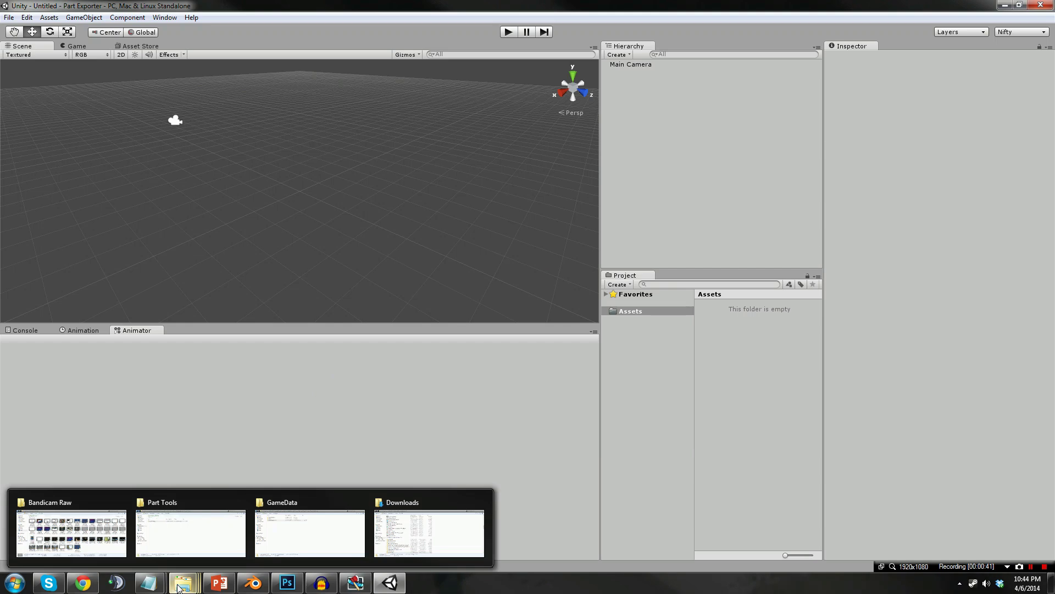
left_click(202, 519)
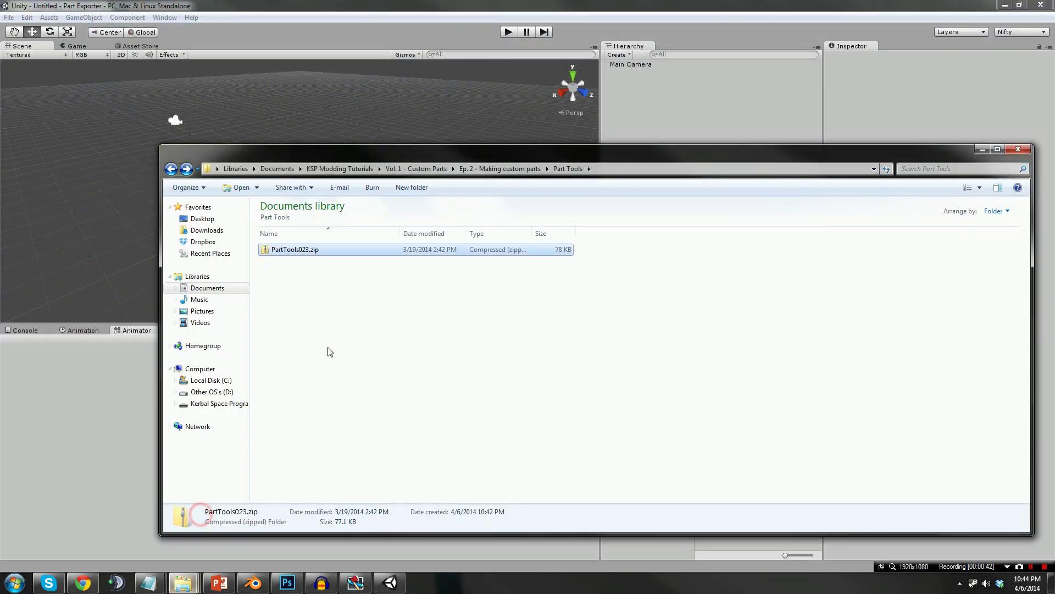
right_click(324, 255)
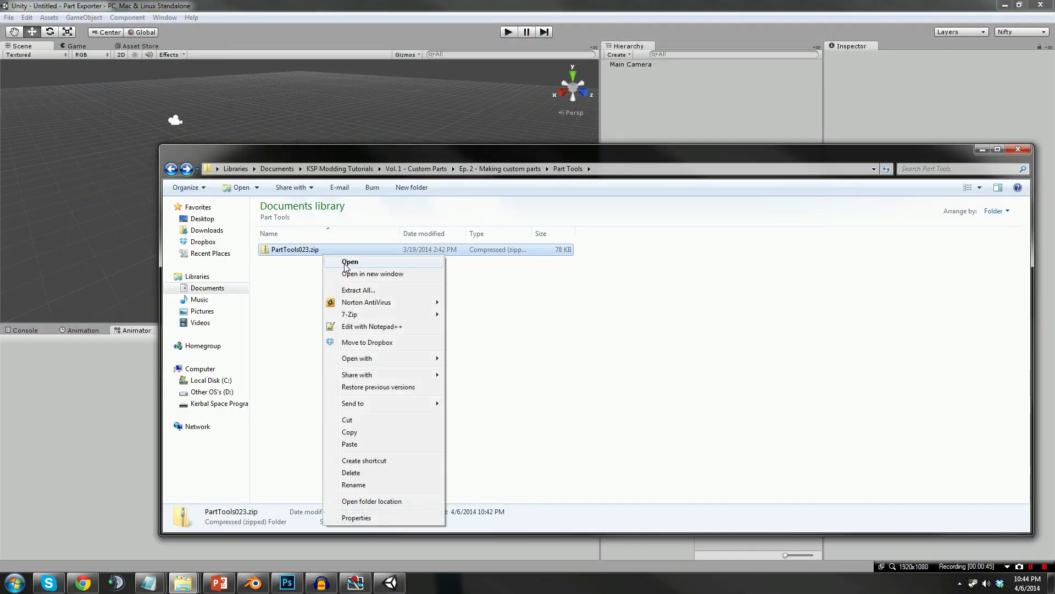
left_click(384, 291)
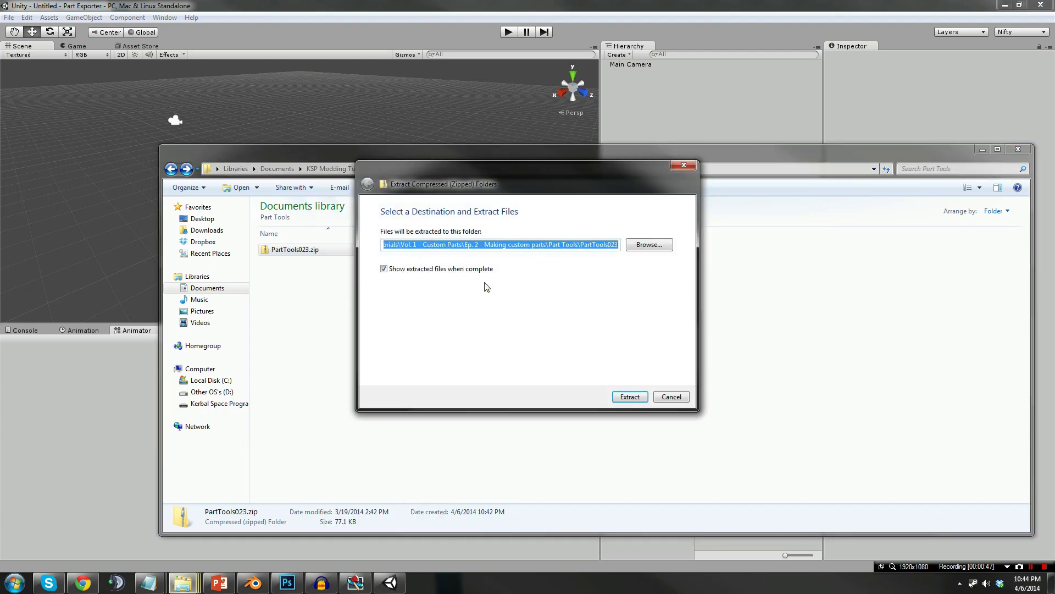
left_click(629, 396)
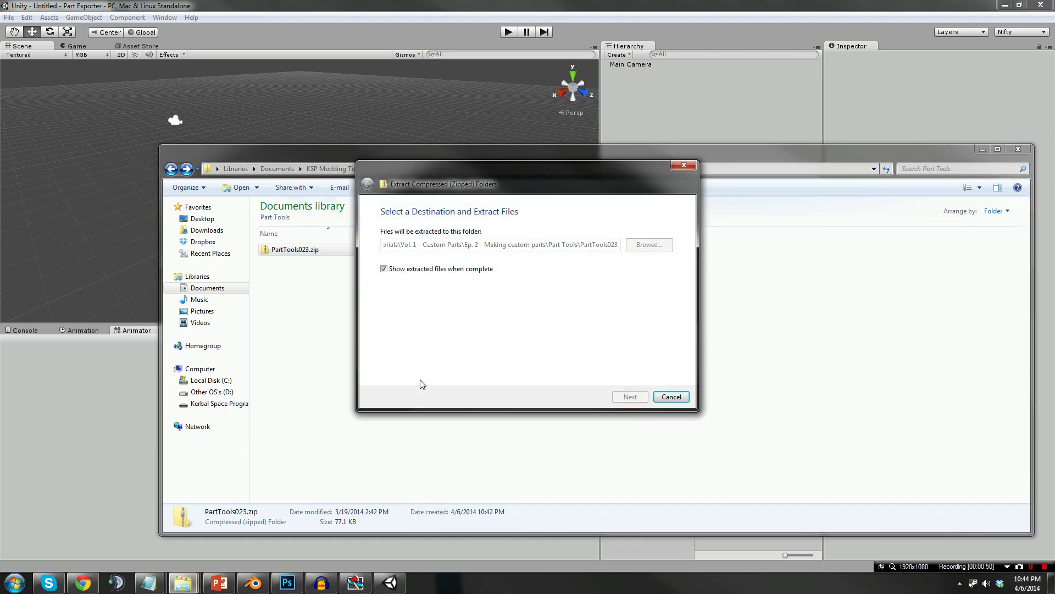
Import the Editor, Lib and Shaders folders from the extracted PartTools folder into the Unity project's Assets
double_click(259, 178)
left_click_drag(262, 236, 249, 167)
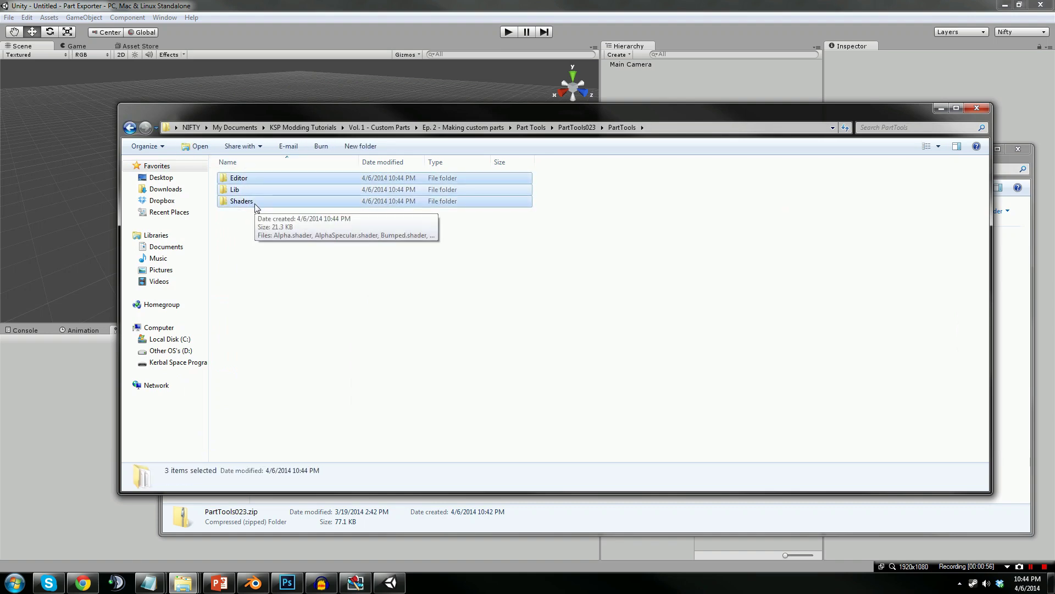
left_click_drag(254, 207, 746, 543)
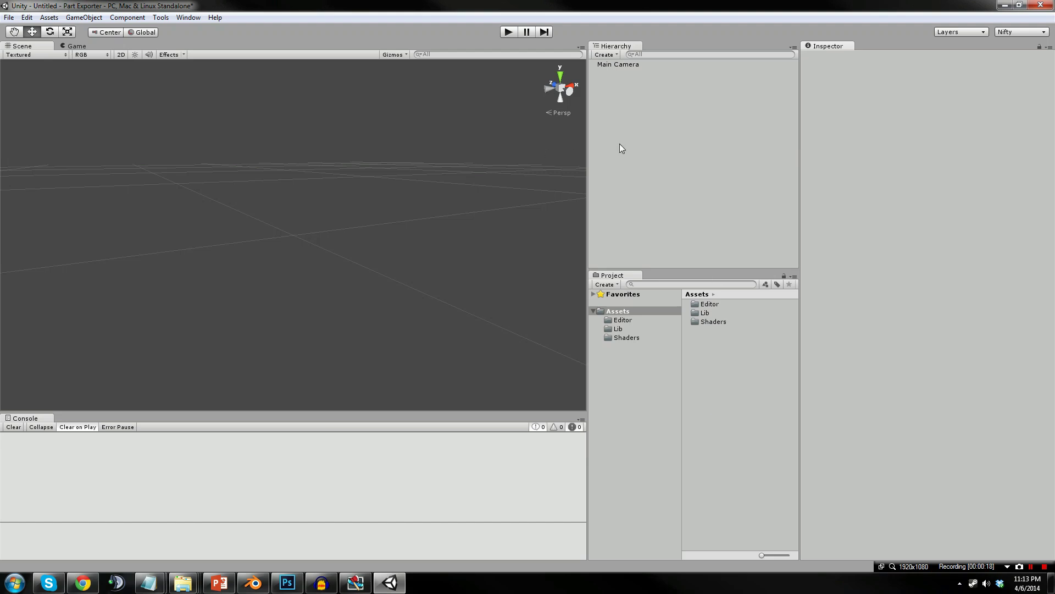
Try the Default window layout with the Assets folder selected, and return to the Nifty layout
left_click(1016, 32)
left_click(983, 74)
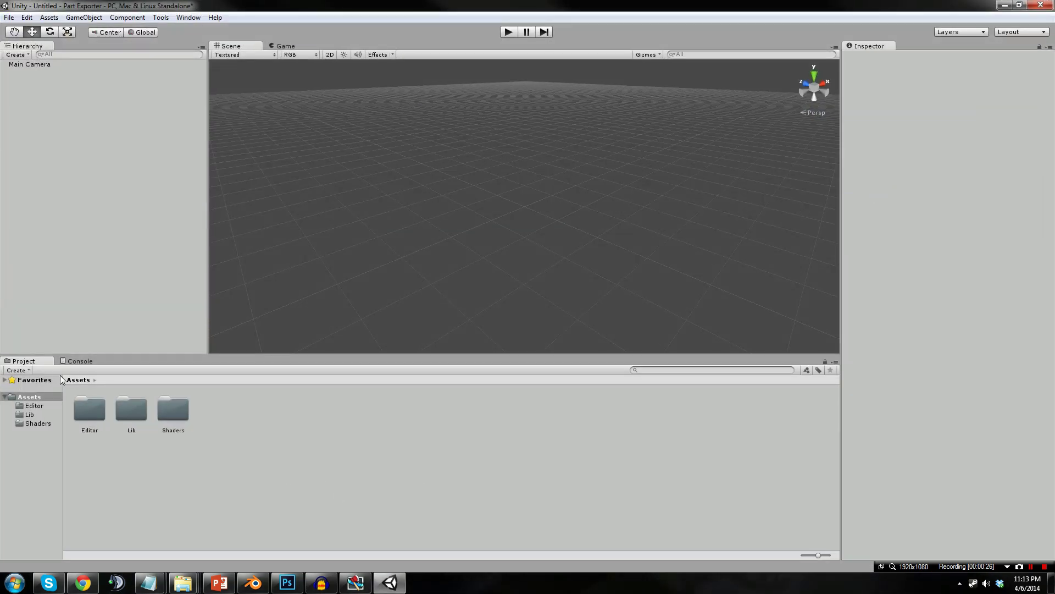
left_click(30, 397)
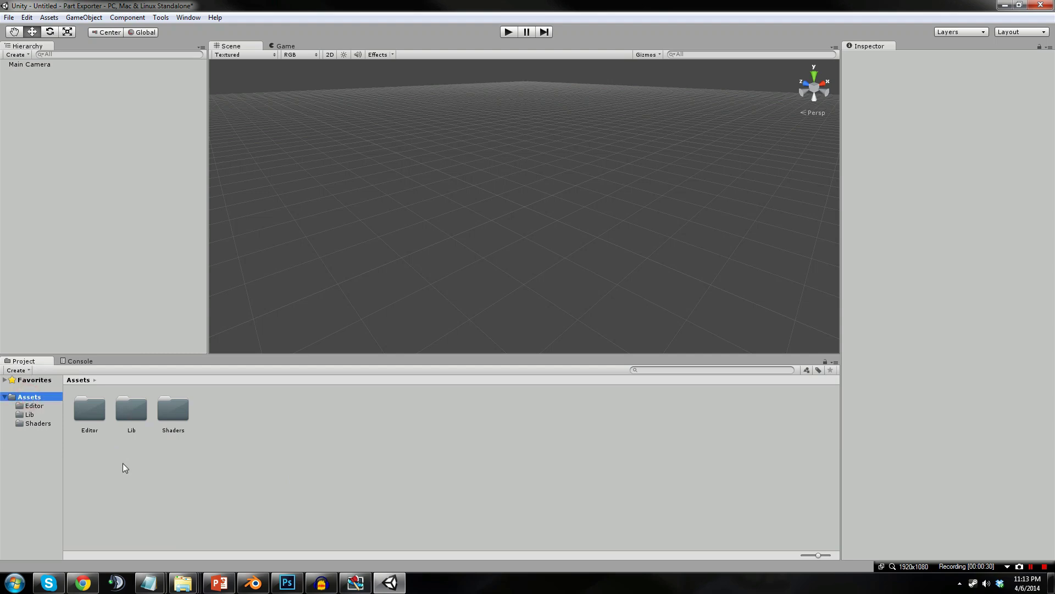
left_click(1011, 31)
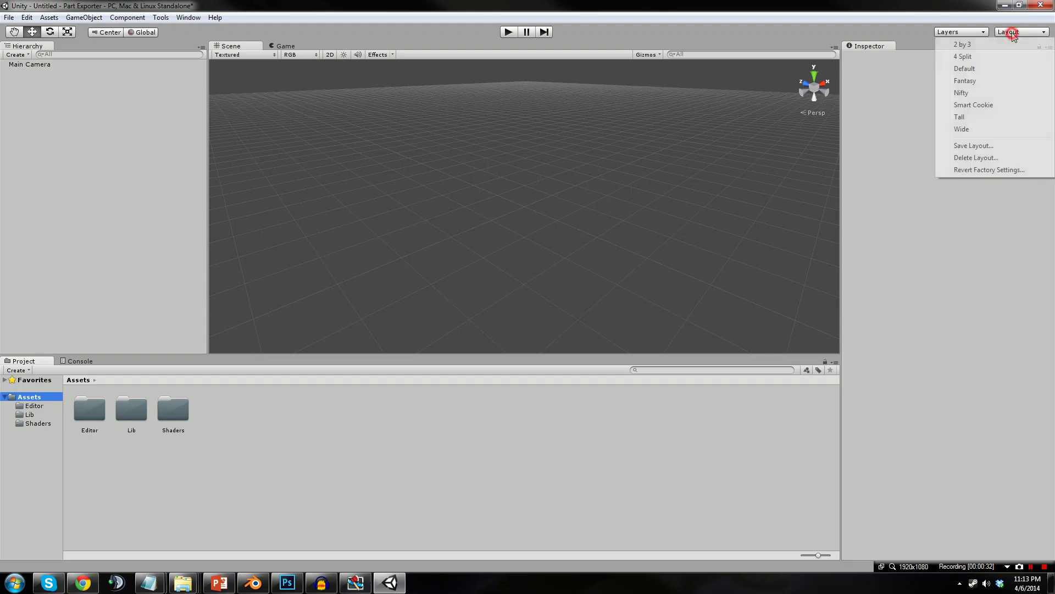
left_click(974, 92)
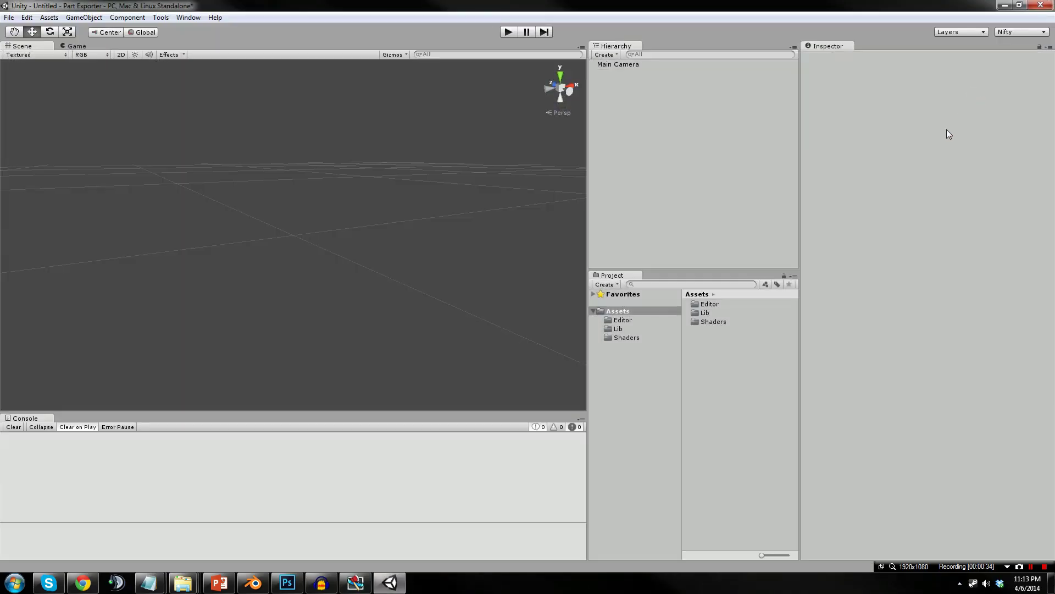
Create a folder named Models inside Assets
right_click(621, 315)
mouse_move(650, 321)
left_click(795, 318)
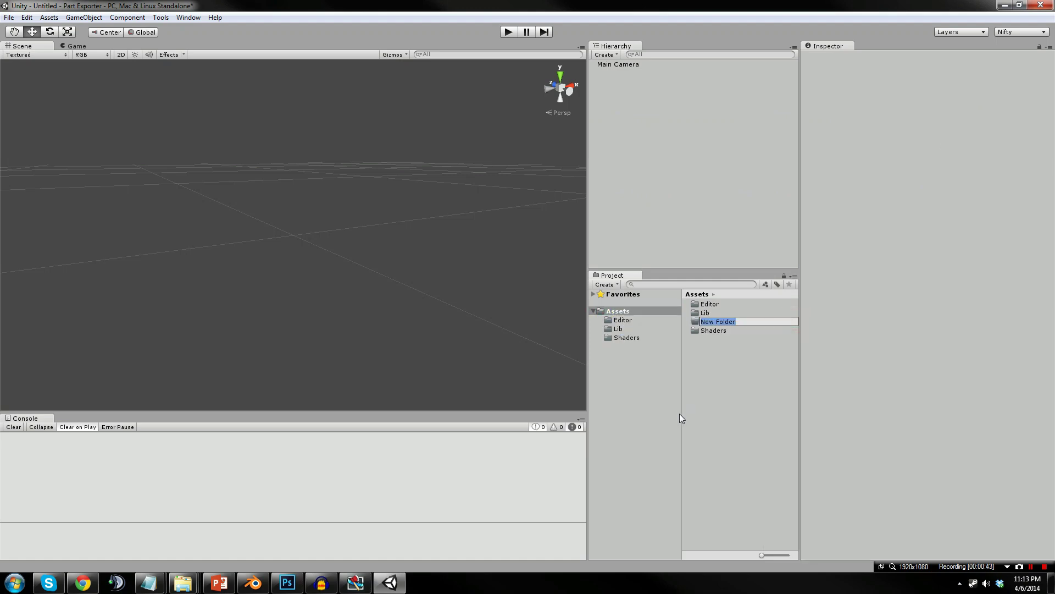
type("Modeks")
key("Return")
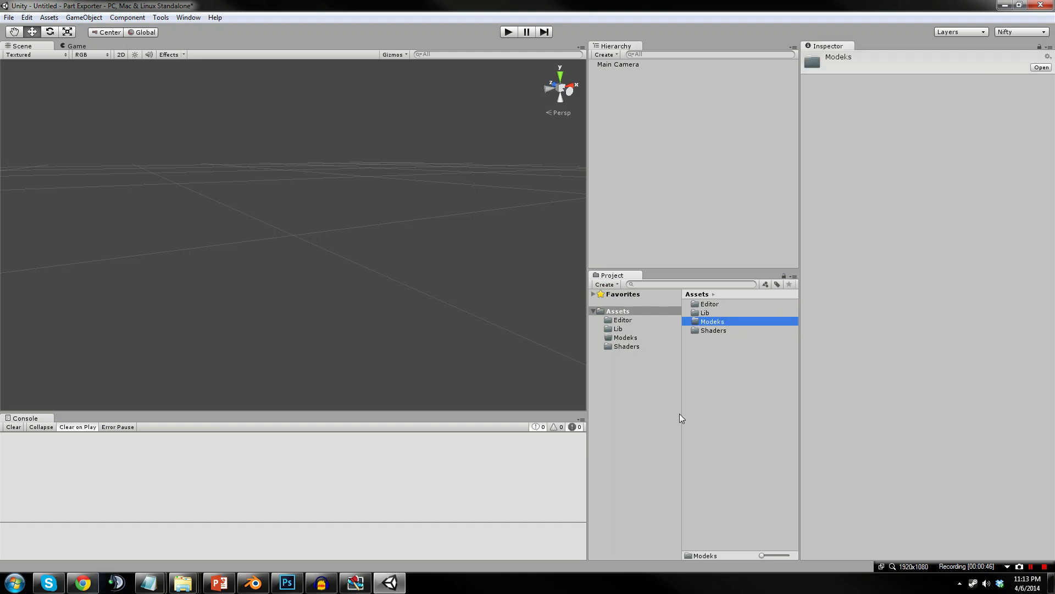
key("F2")
type("Models")
key("Return")
Create a folder named Textures inside Assets
right_click(632, 311)
mouse_move(686, 319)
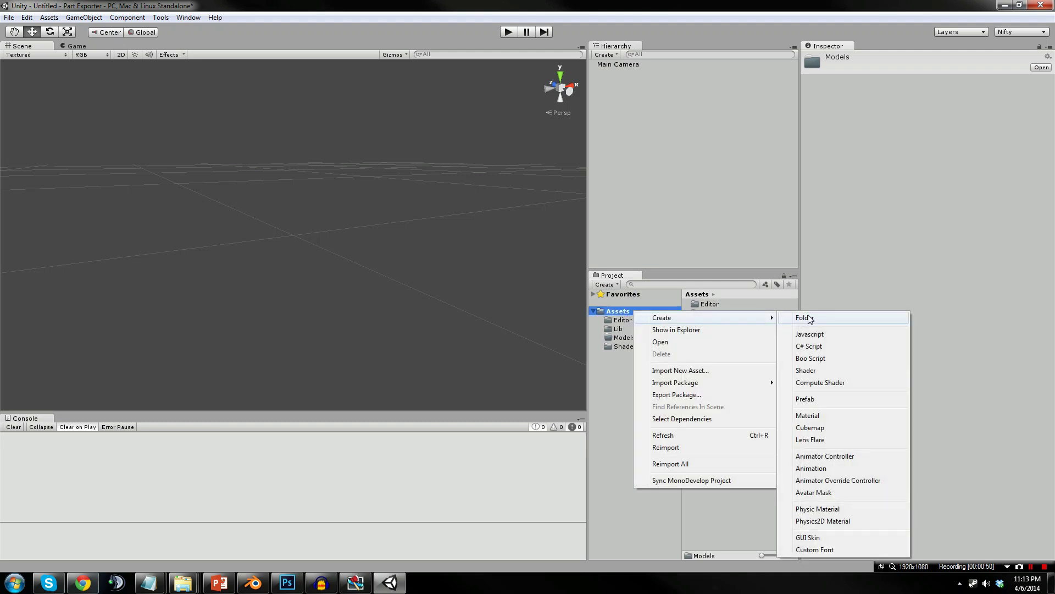
left_click(807, 317)
type("Textures")
key("Return")
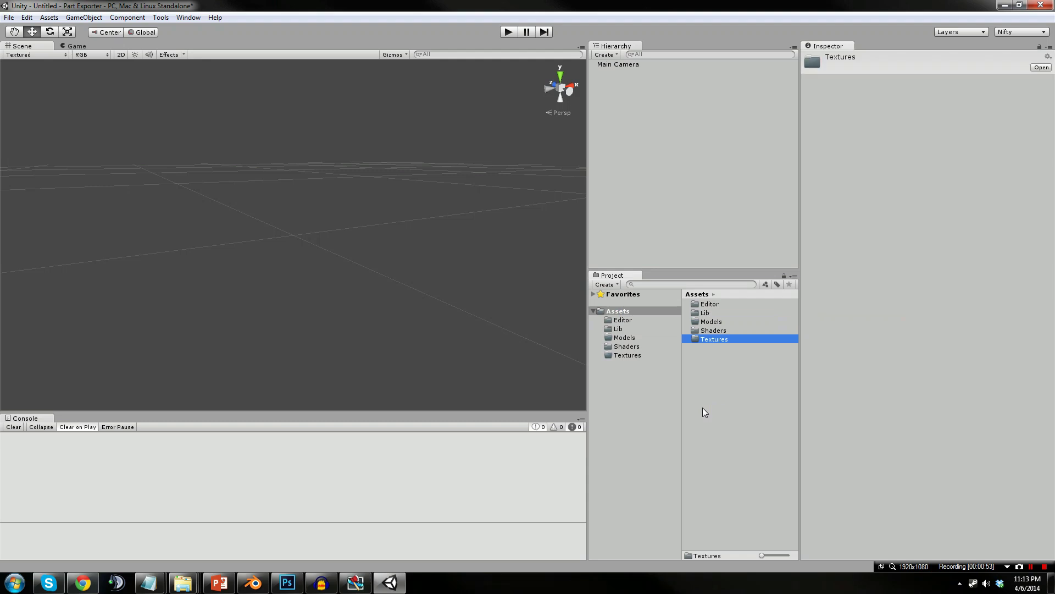
Import test1.fbx from the Part to Import folder into the project's Models folder
left_click(625, 337)
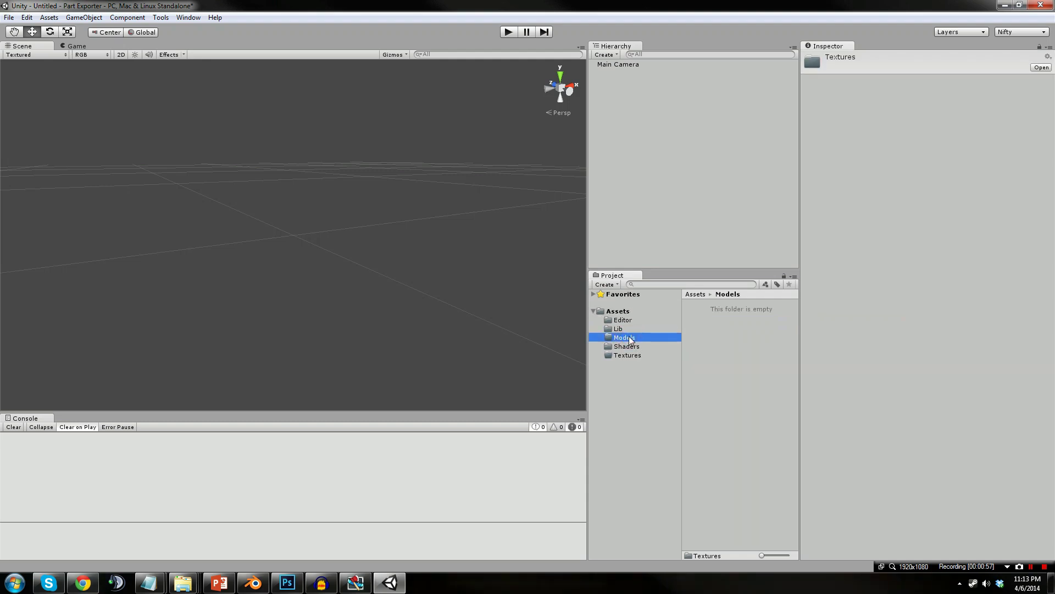
mouse_move(187, 588)
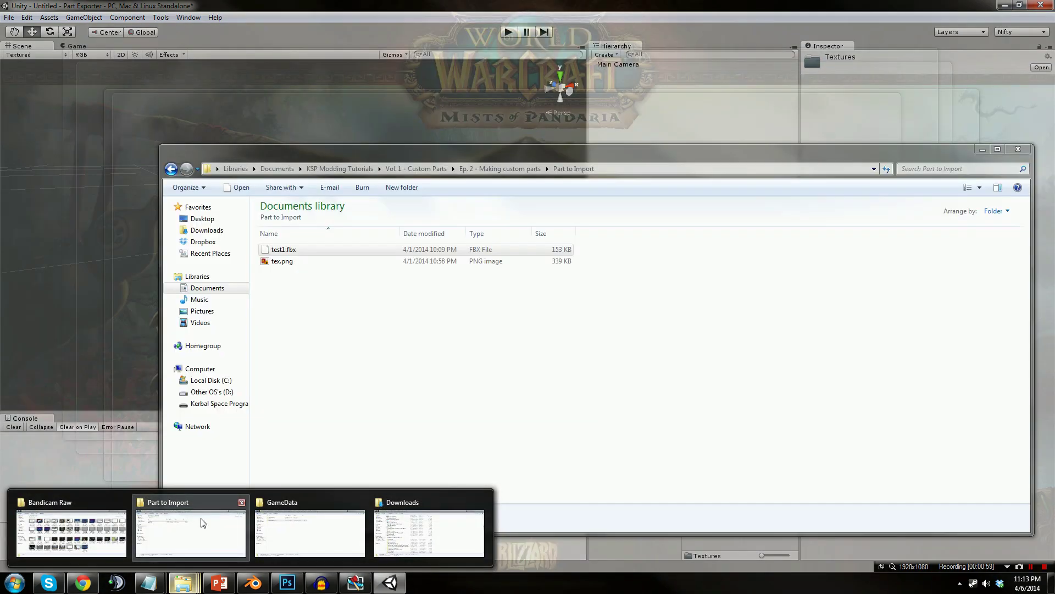
left_click(205, 523)
left_click_drag(318, 249, 737, 372)
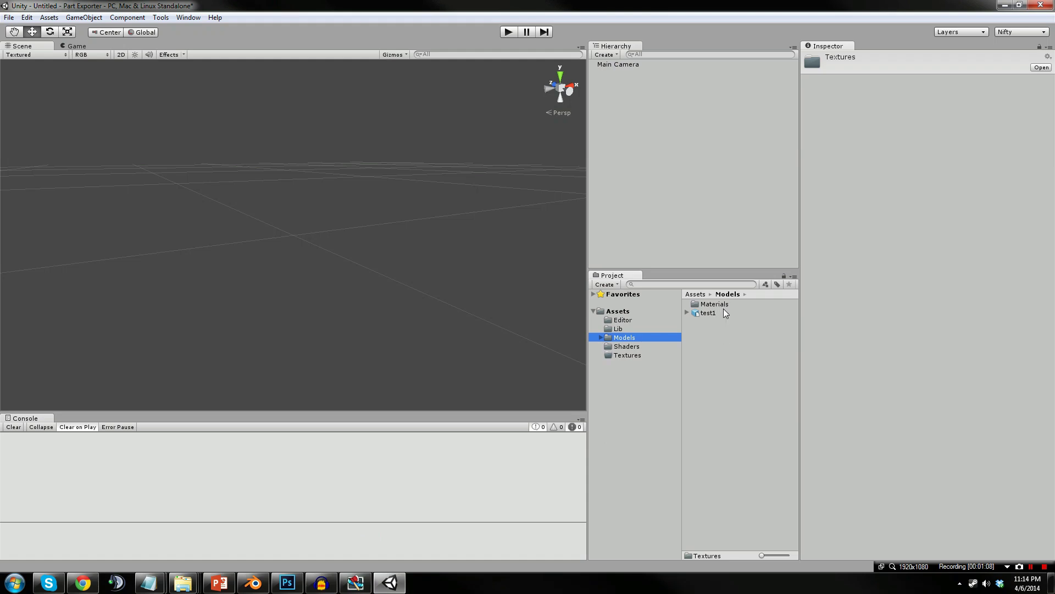
Import tex.png from the Part to Import folder into the project's Textures folder
left_click(637, 357)
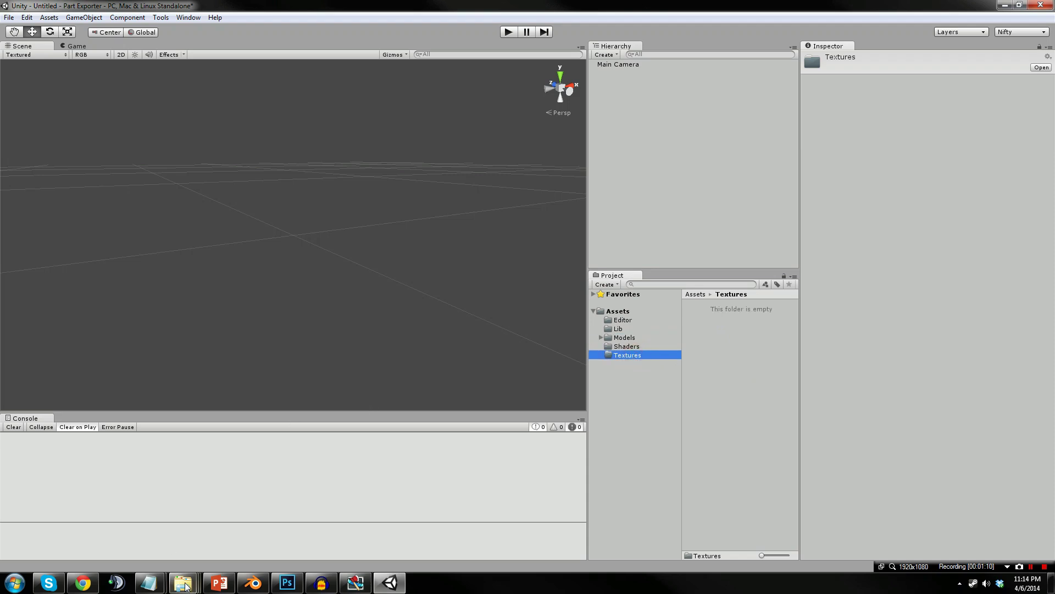
mouse_move(186, 586)
left_click(193, 529)
left_click_drag(285, 261, 734, 389)
Set the test1 model's import scale factor to 1 and its normals to Calculate, and apply the settings
left_click(601, 338)
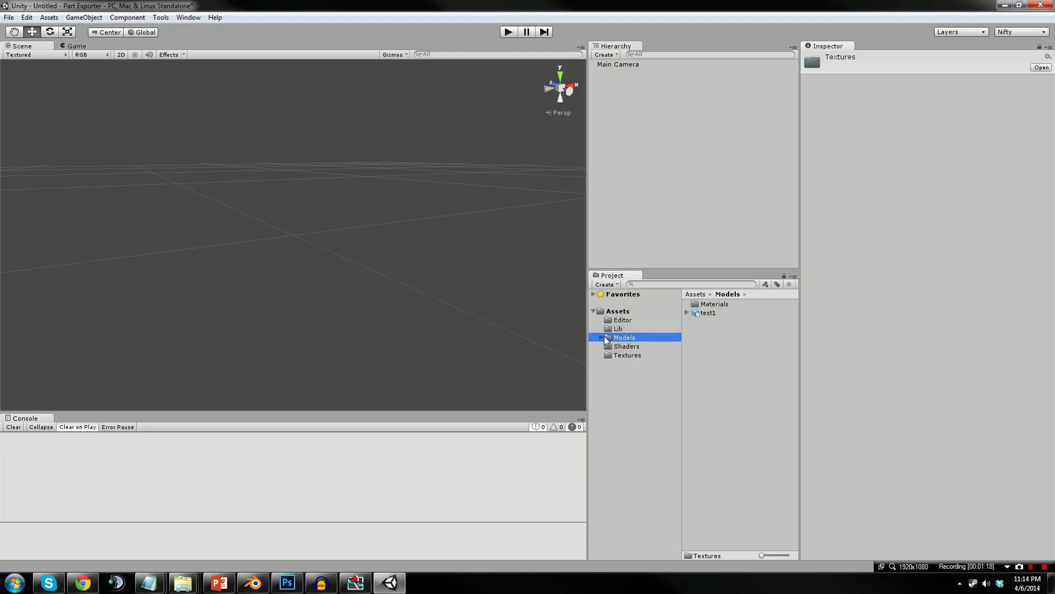
left_click(601, 338)
left_click(709, 314)
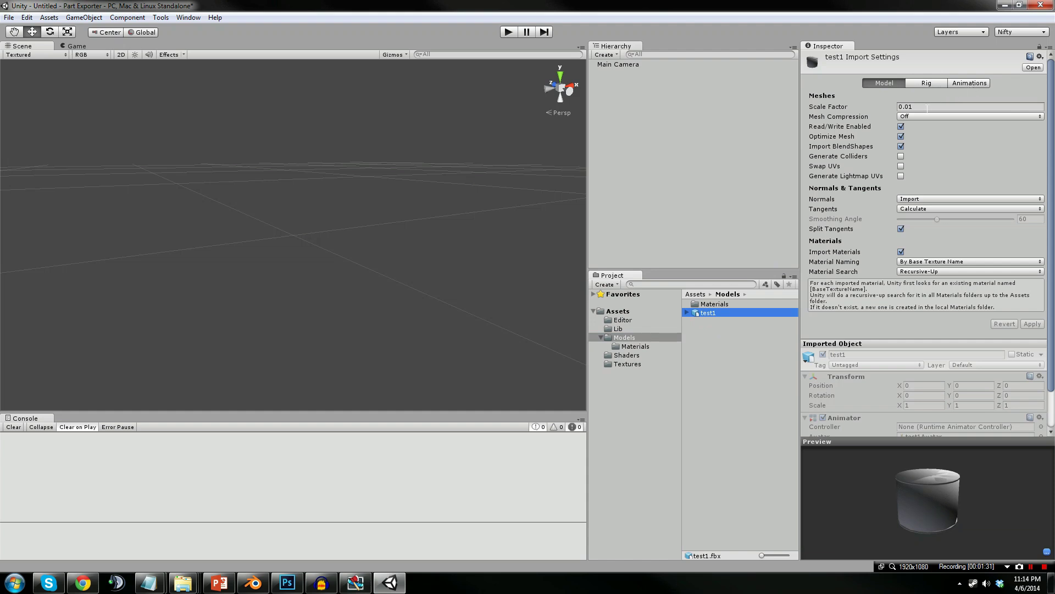
left_click(922, 107)
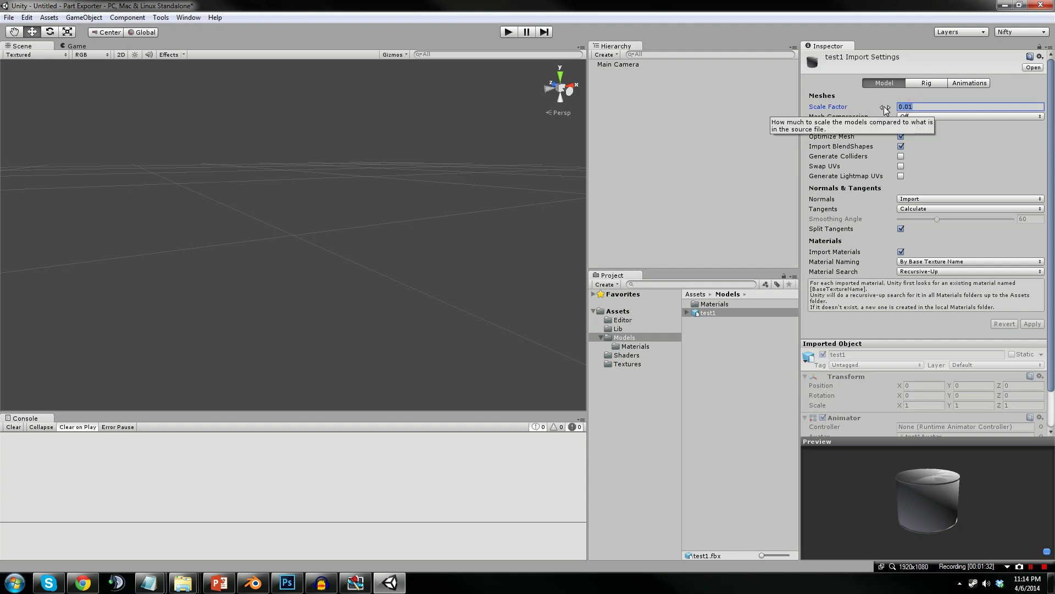
type("1")
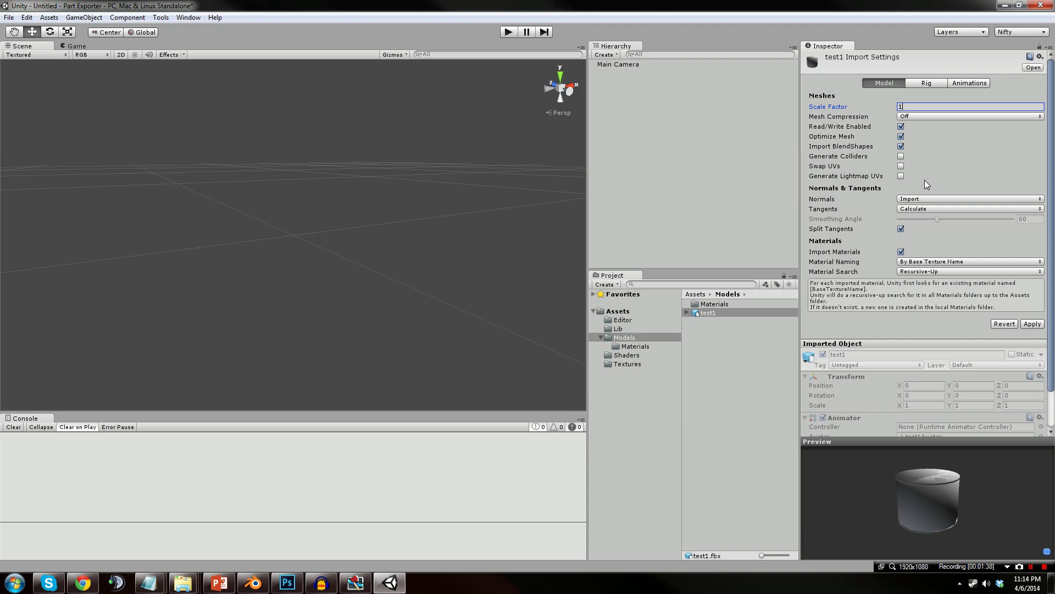
left_click(910, 199)
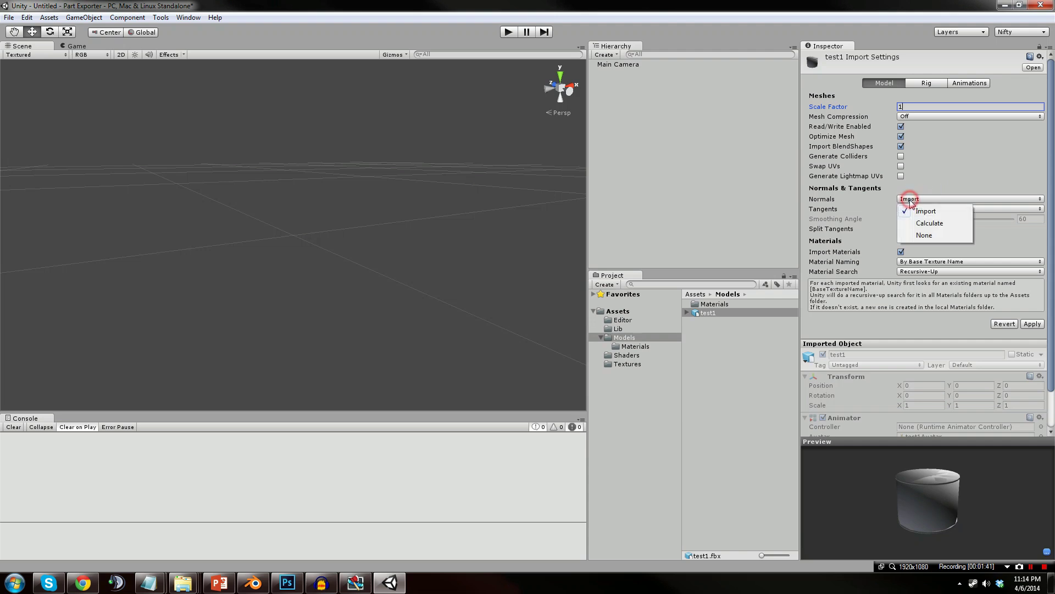
left_click(926, 223)
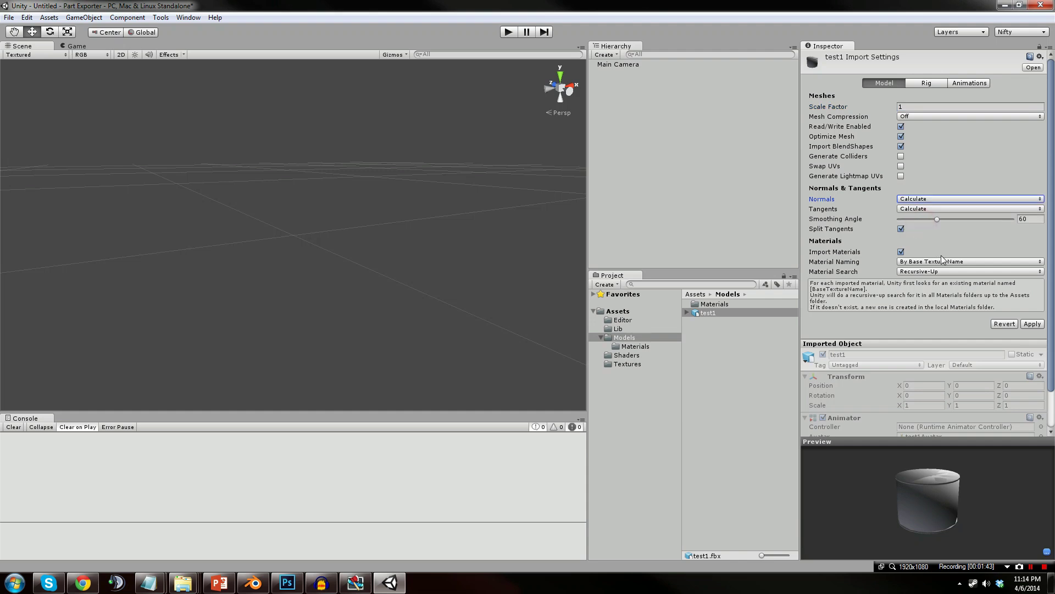
left_click(1030, 324)
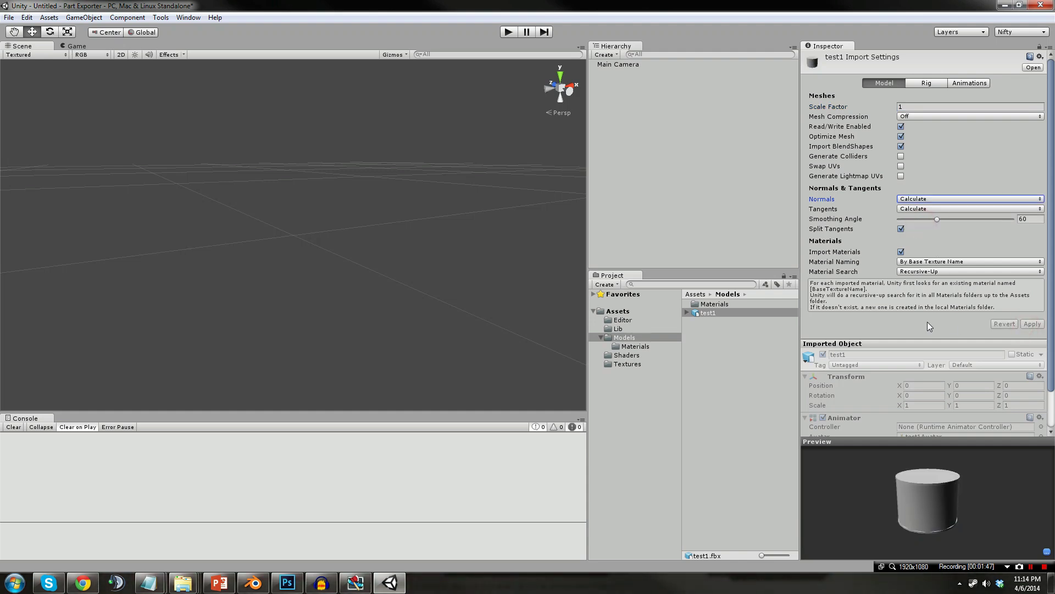
Set the test1 model's rig animation type to Legacy and apply it
left_click(927, 84)
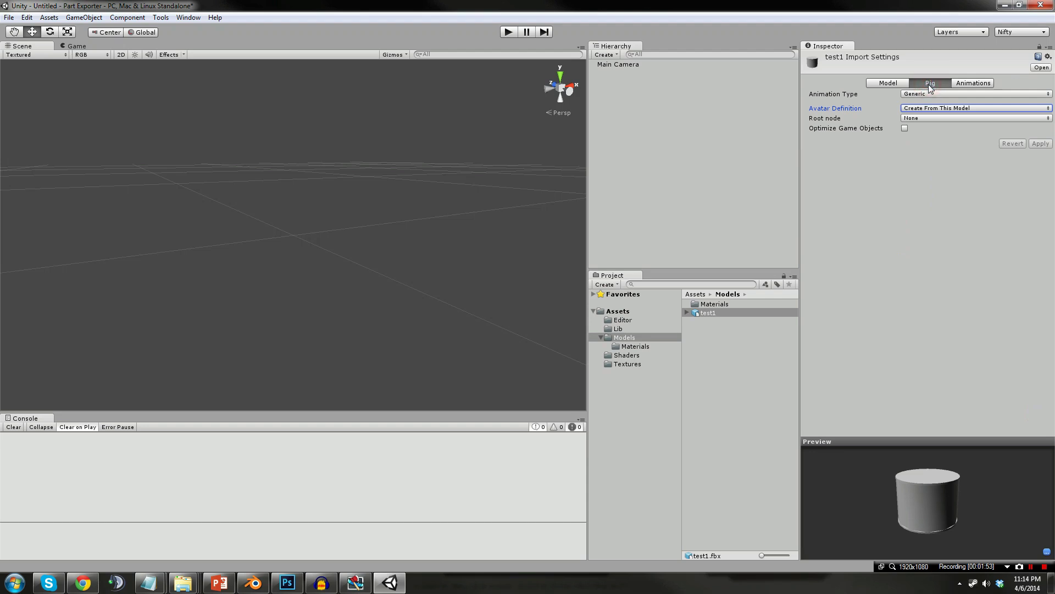
left_click(919, 93)
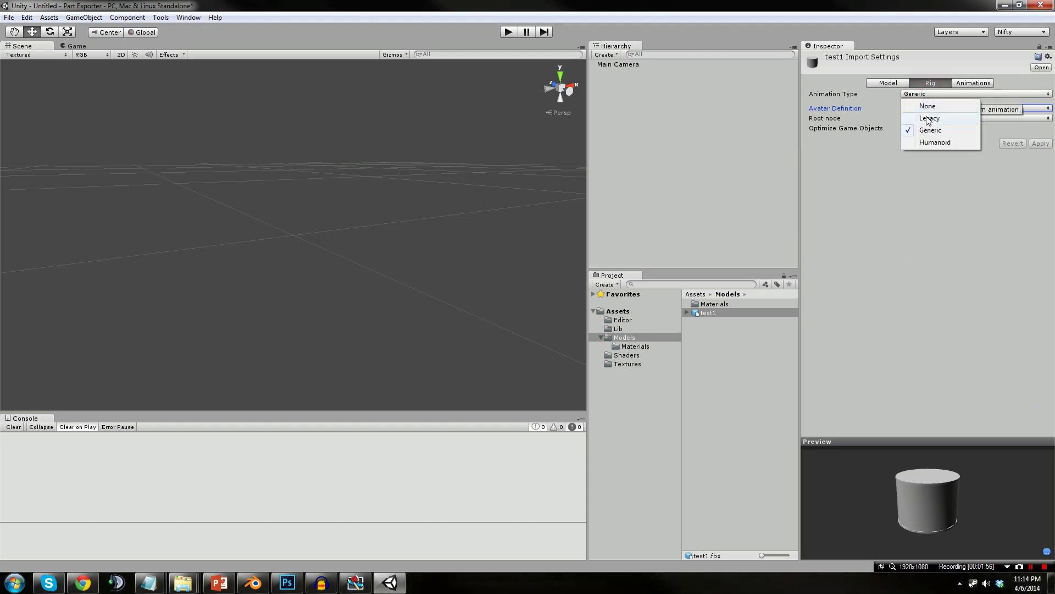
left_click(929, 119)
left_click(1039, 125)
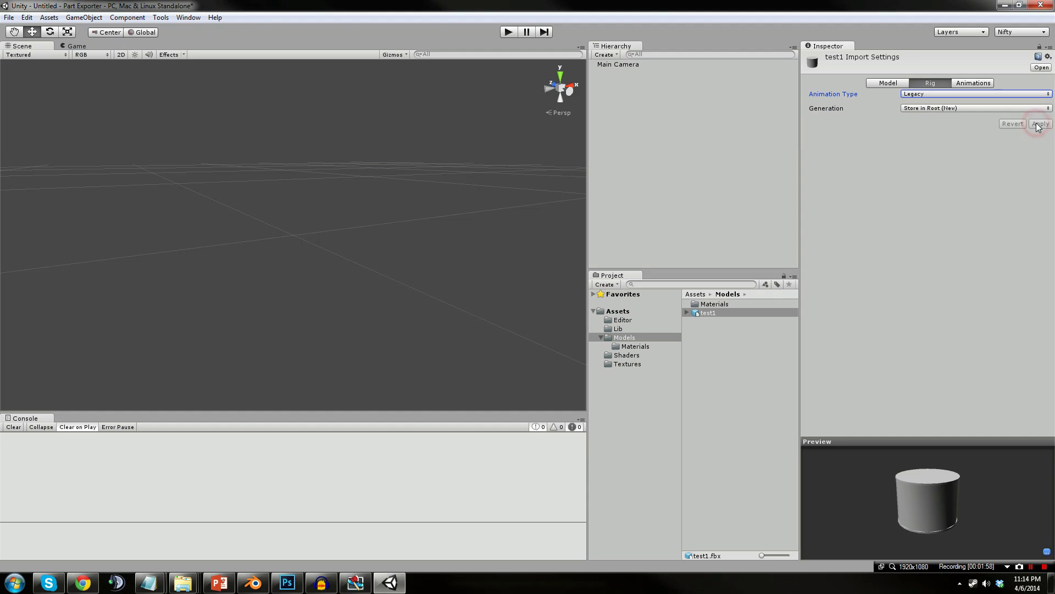
Add an animation clip named Open to the test1 model, set its end frame to 59, and preview it
left_click(973, 83)
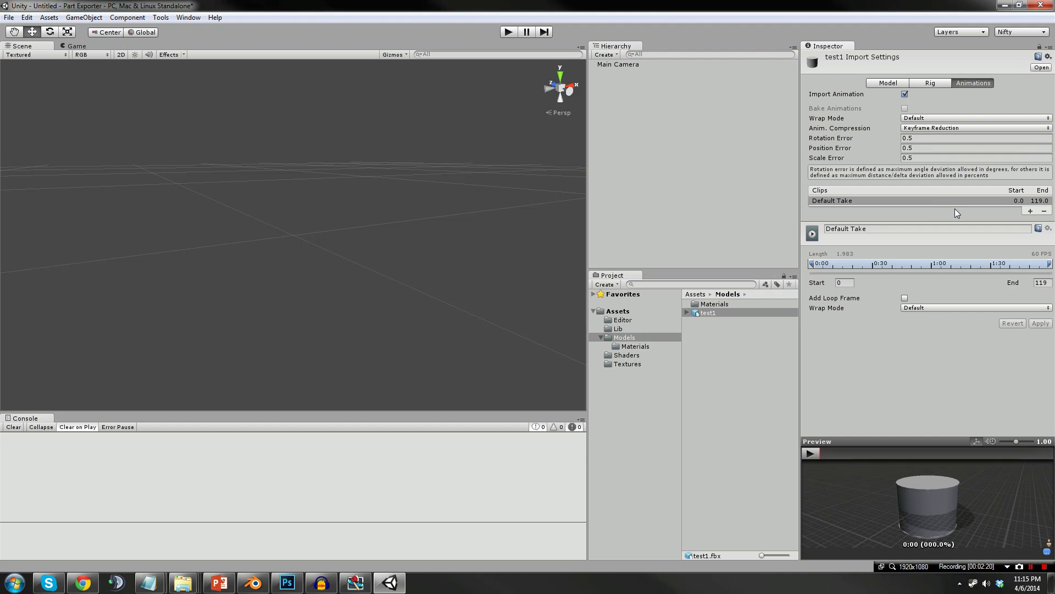
left_click(1031, 211)
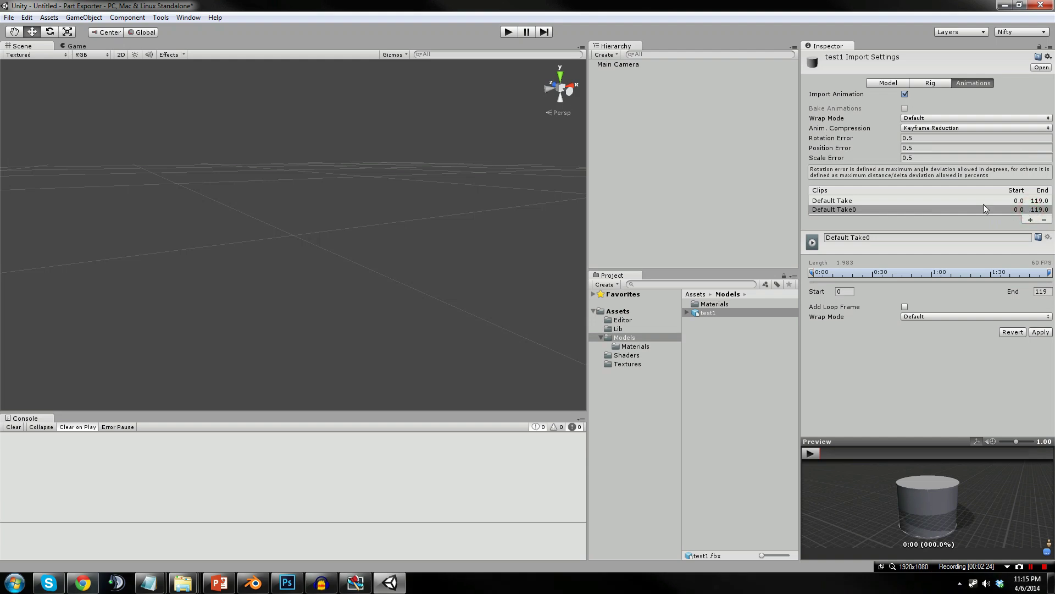
left_click(877, 237)
type("Open")
key("Return")
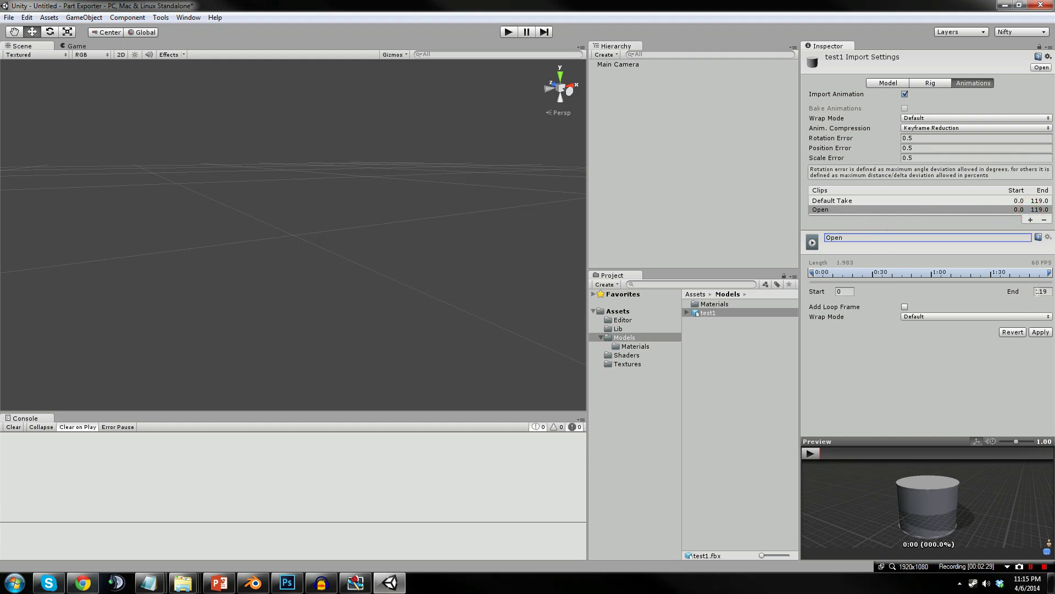
left_click(1041, 291)
type("60")
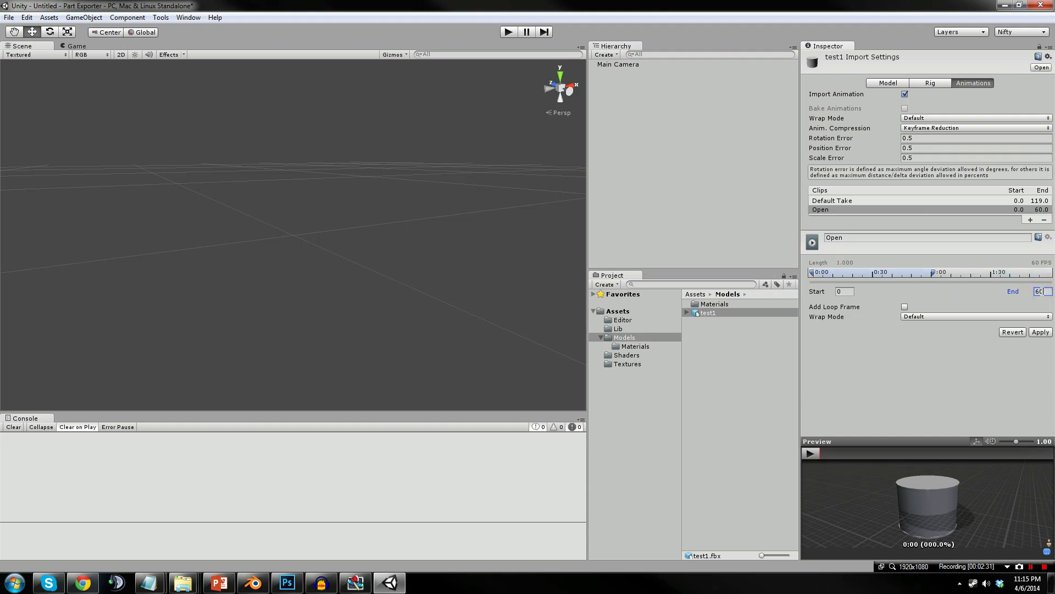
key("BackSpace")
key("BackSpace")
type("59")
left_click(810, 454)
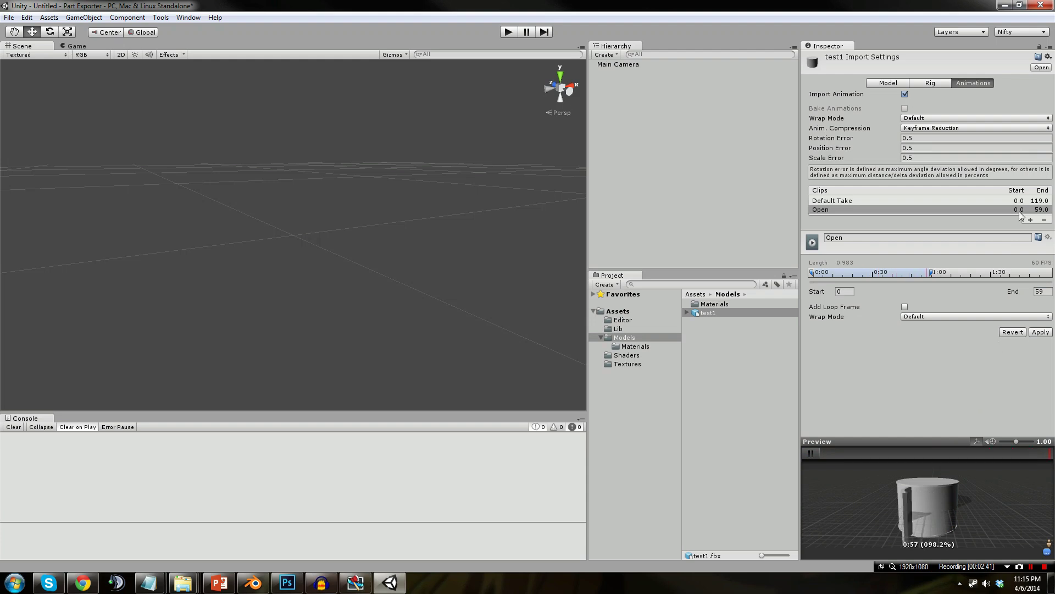
Add a second animation clip named Close starting at frame 60, preview it, and apply the test1 animation settings
left_click(1030, 220)
left_click(873, 245)
type("Close")
left_click(847, 300)
type("60")
left_click(811, 453)
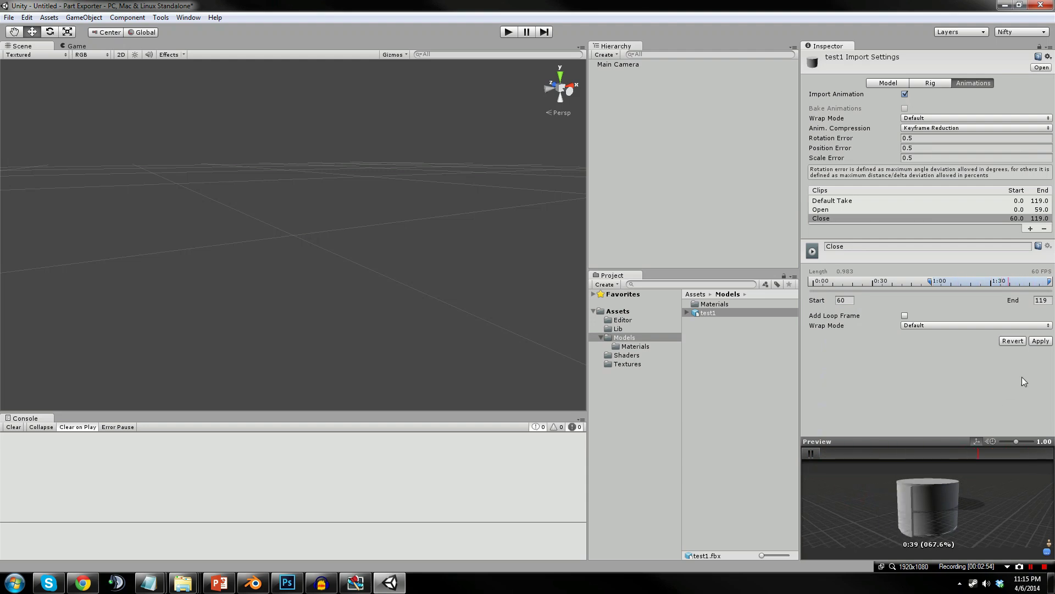
left_click(1040, 340)
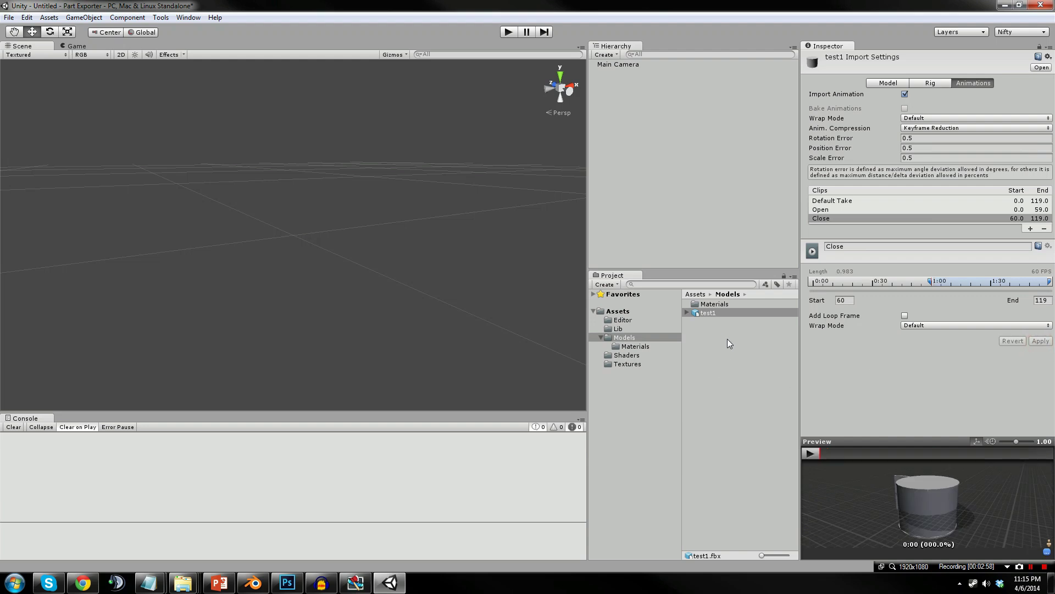
Set the tex material's shader to KSP/Diffuse and assign the tex texture as its _MainTex
left_click(645, 346)
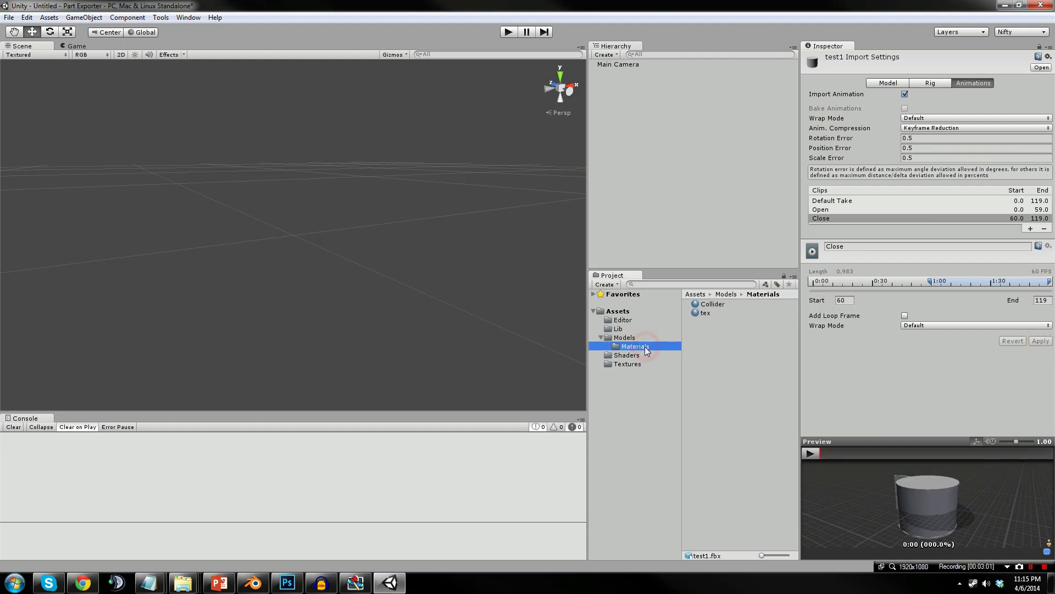
left_click(713, 305)
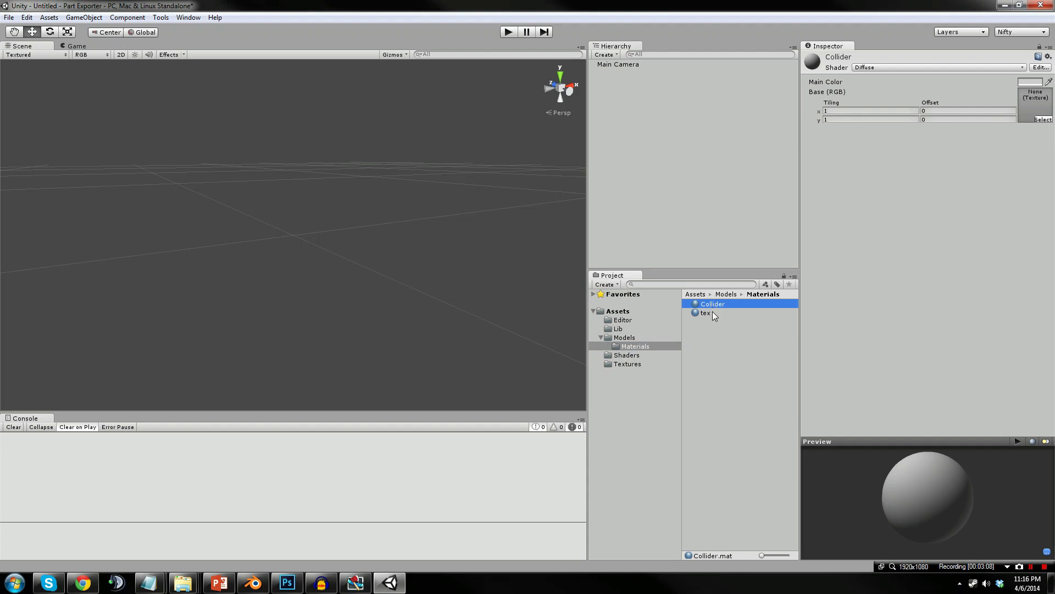
left_click(705, 313)
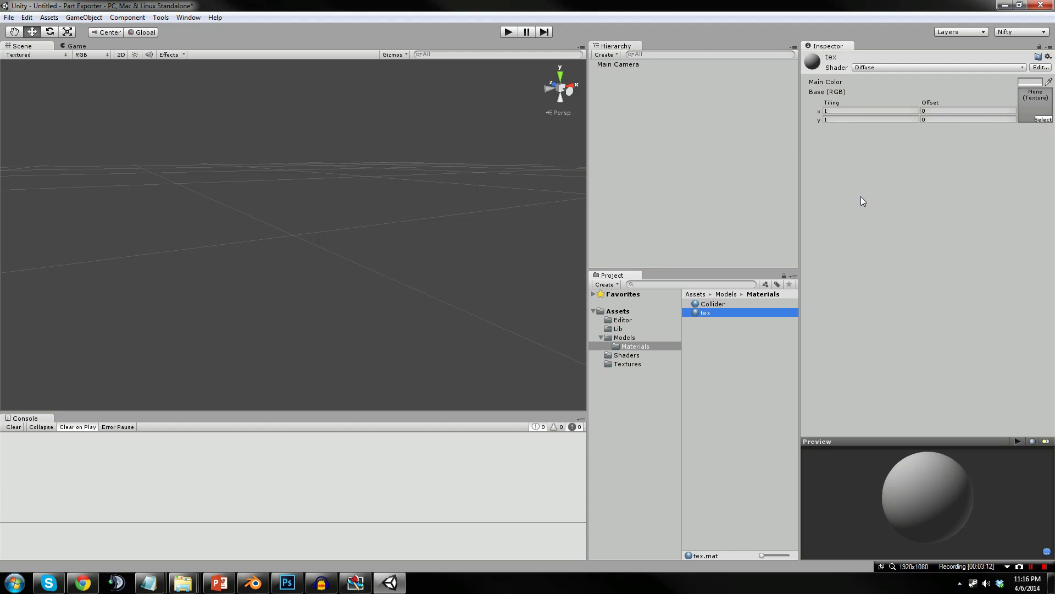
left_click(882, 67)
mouse_move(912, 213)
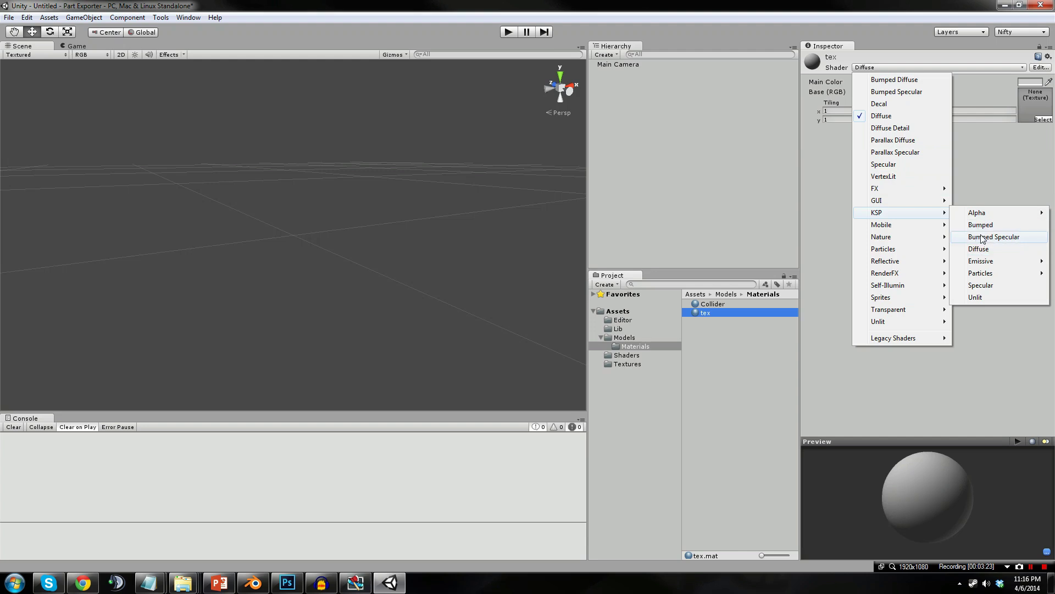
mouse_move(990, 269)
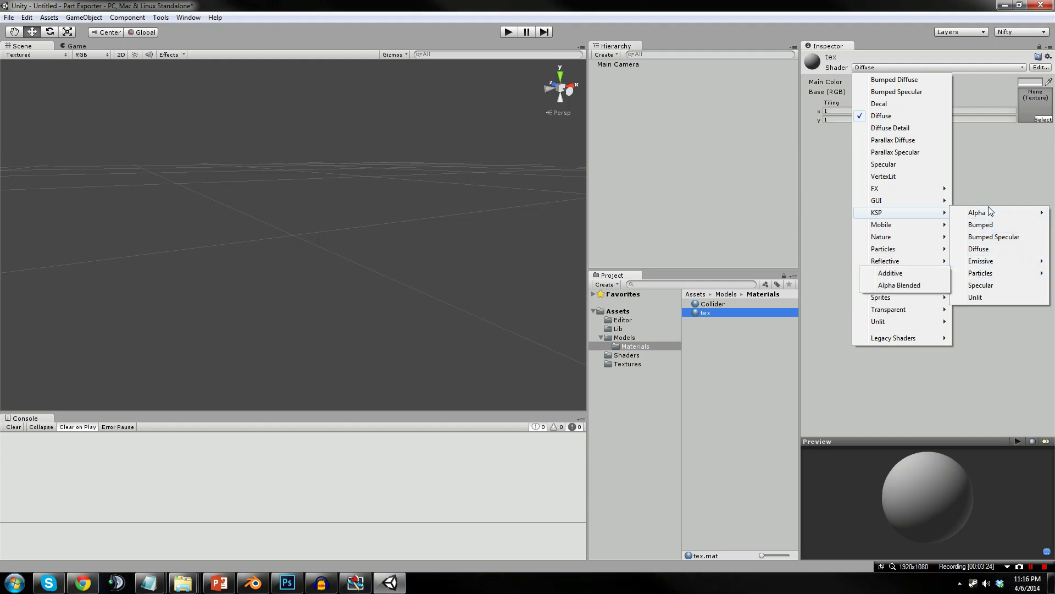
mouse_move(988, 215)
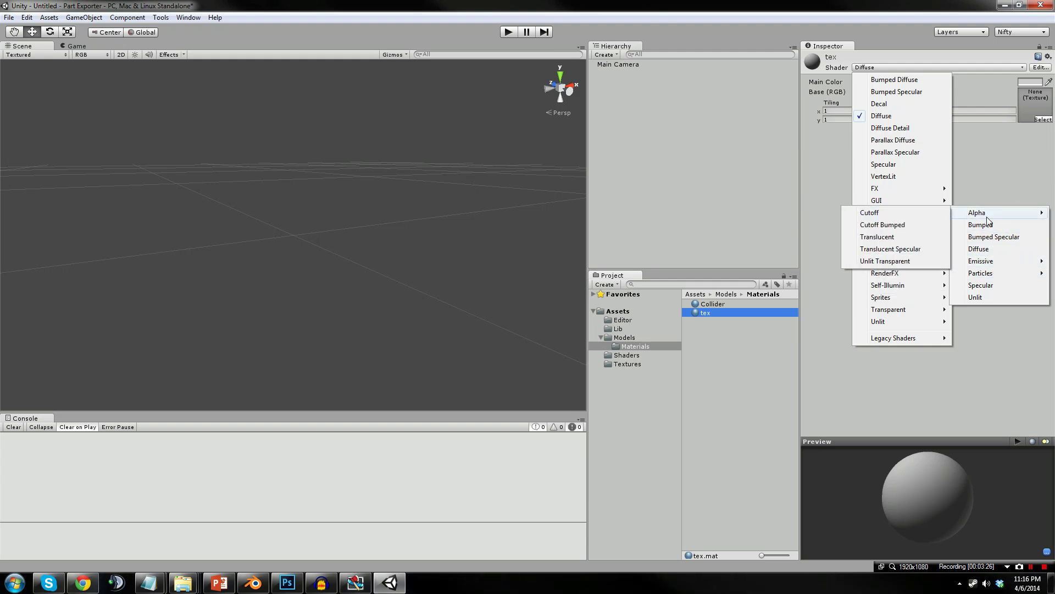
left_click(993, 251)
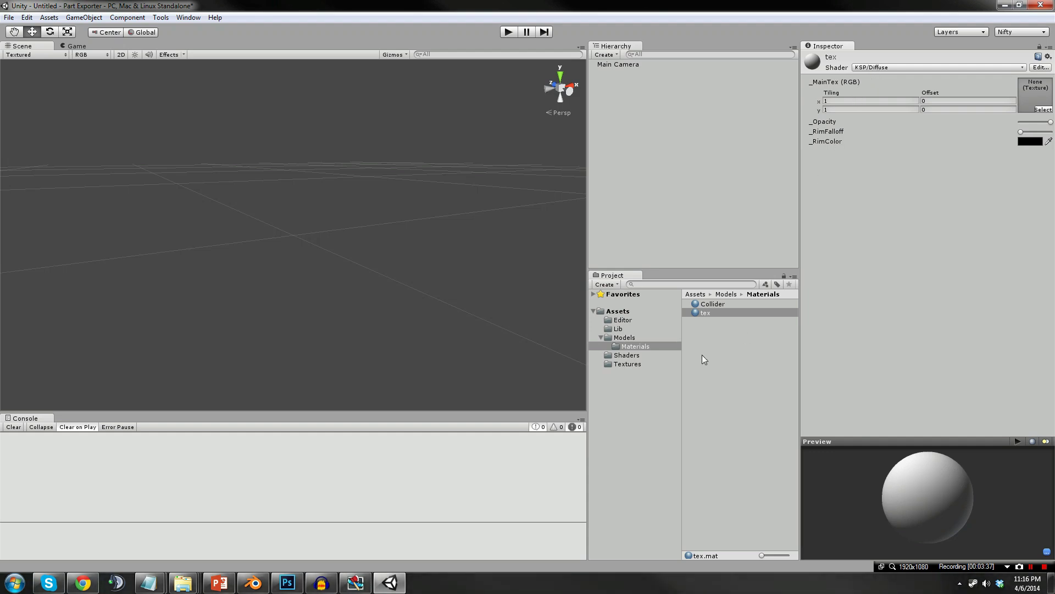
left_click(624, 364)
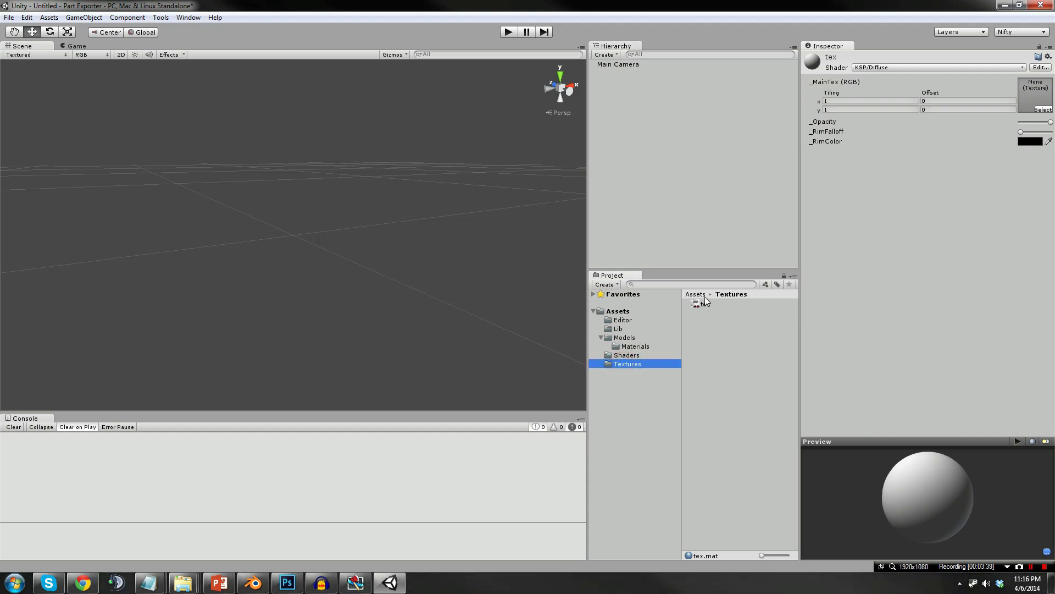
left_click_drag(700, 305, 1030, 106)
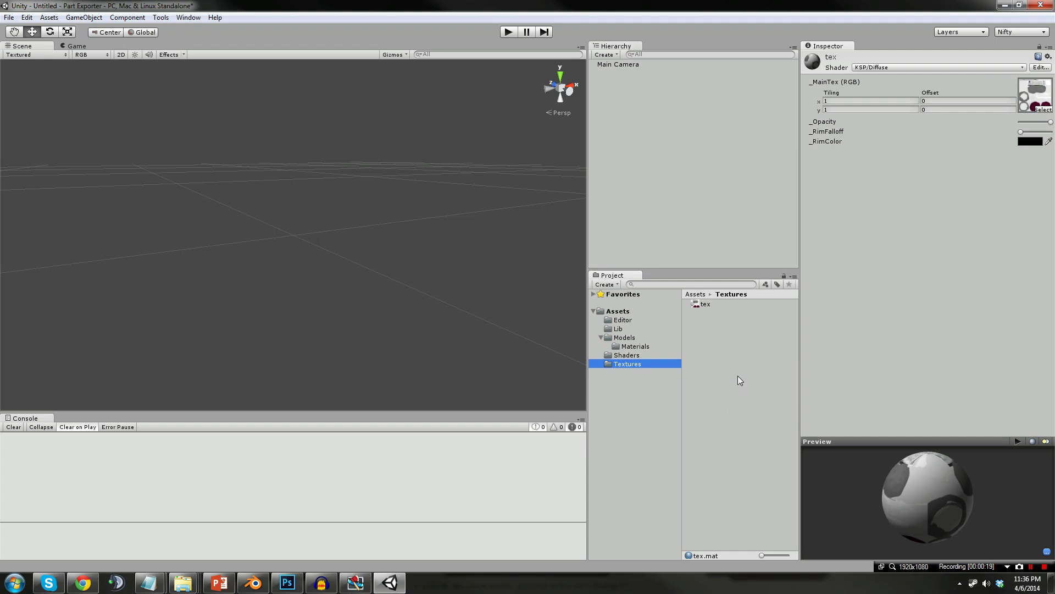
Create an empty game object in the scene and add the KSP Part Tools component to it
left_click(88, 18)
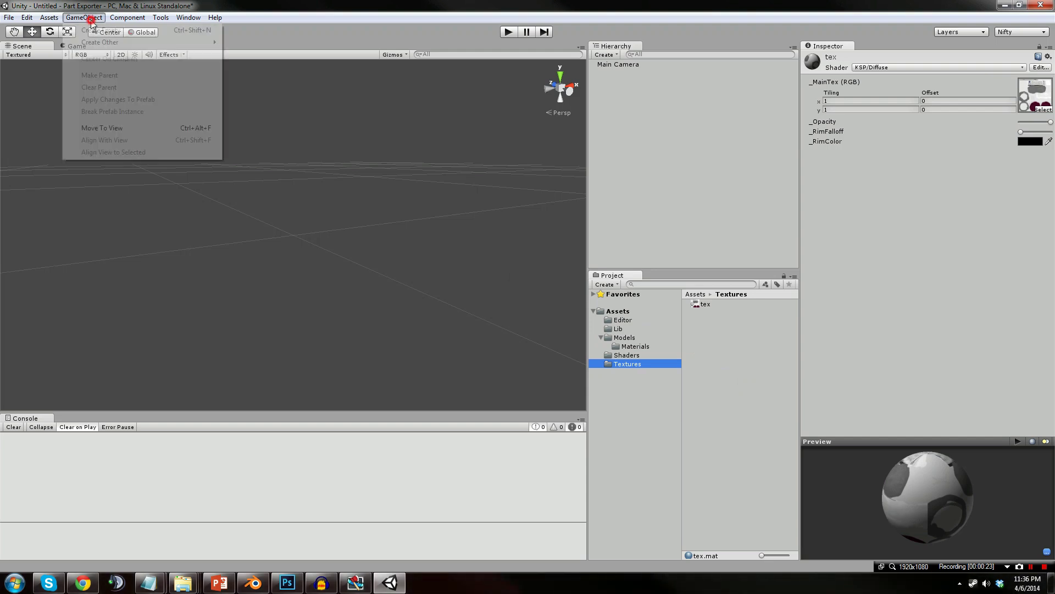
left_click(94, 30)
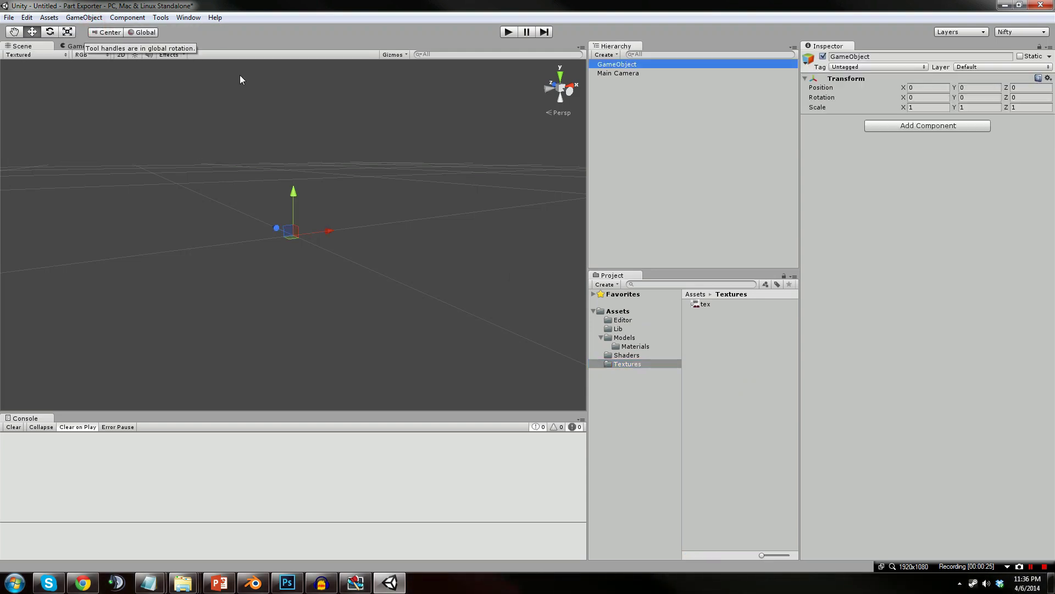
left_click(927, 125)
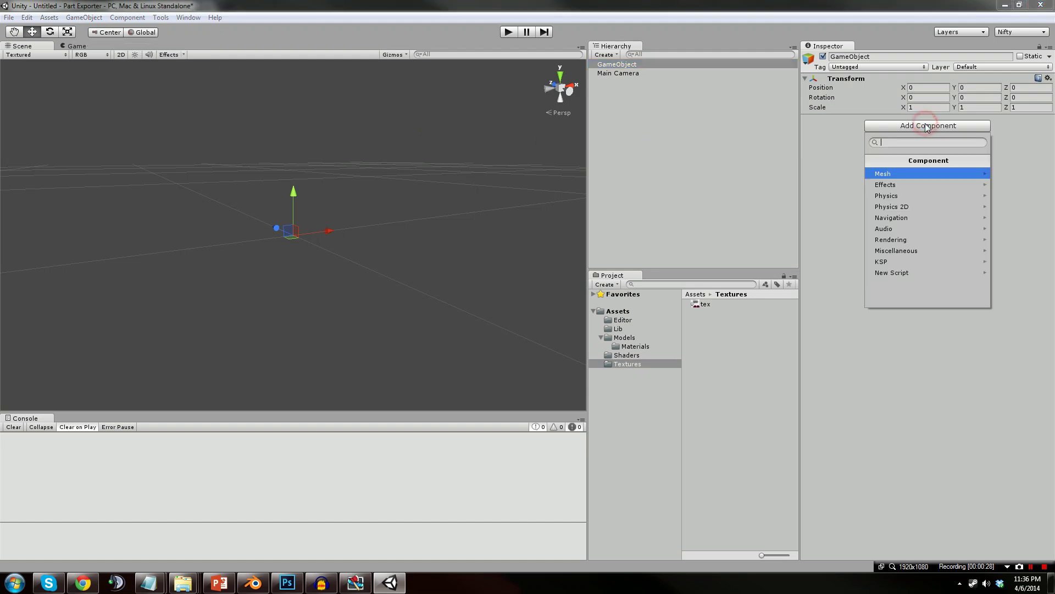
left_click(891, 263)
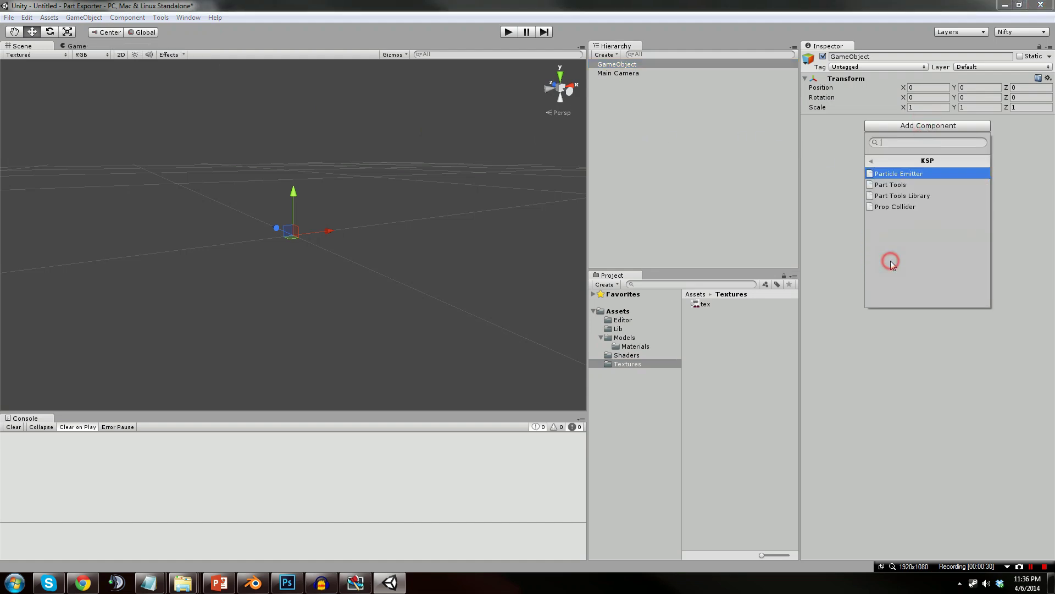
left_click(902, 186)
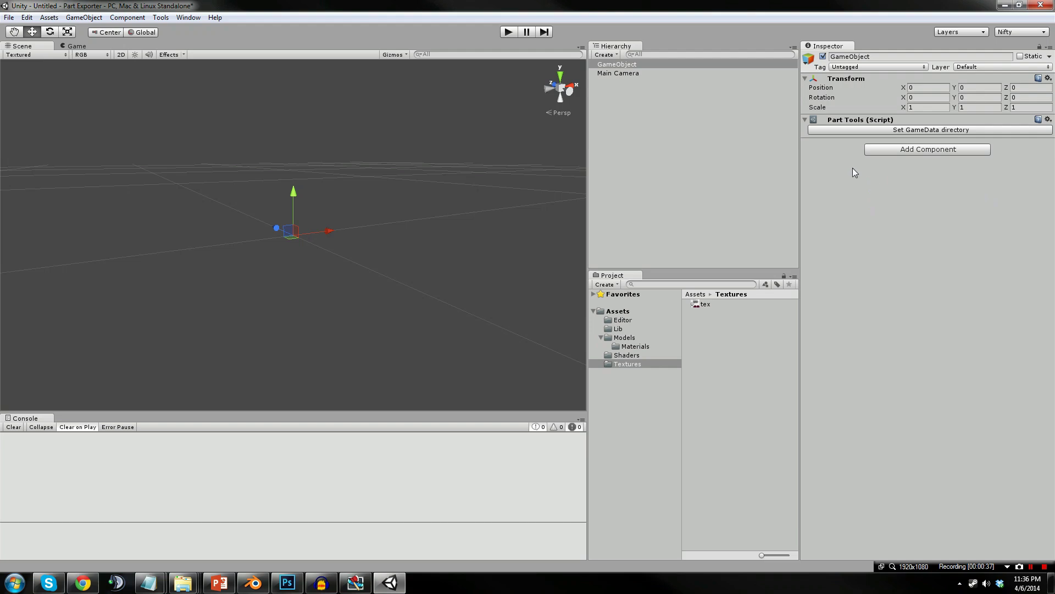
Create a Processed Models folder in the project's Assets folder and set it as the Part Tools GameData directory
left_click(860, 131)
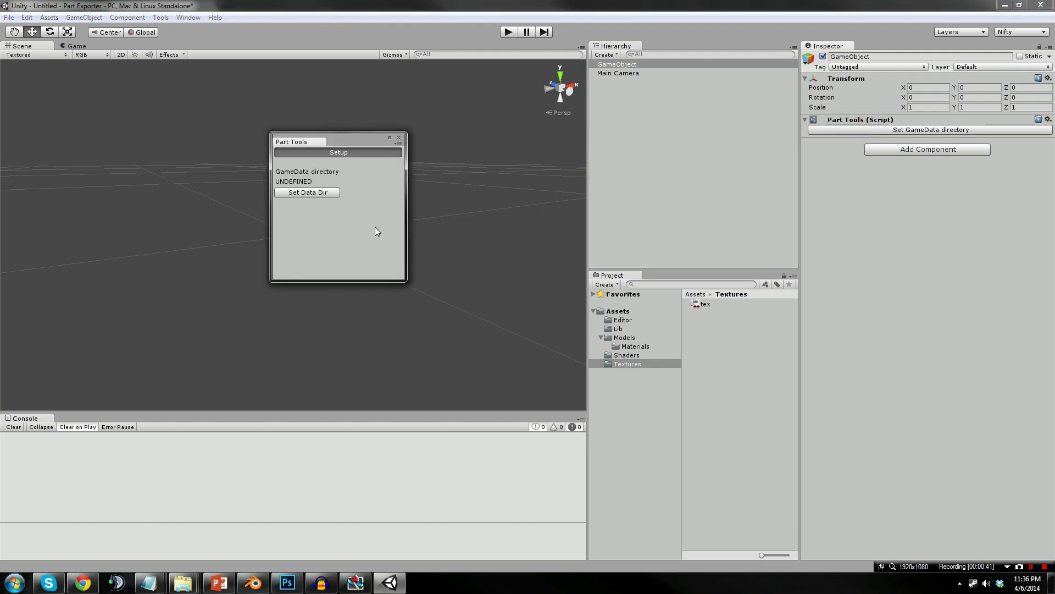
left_click(308, 193)
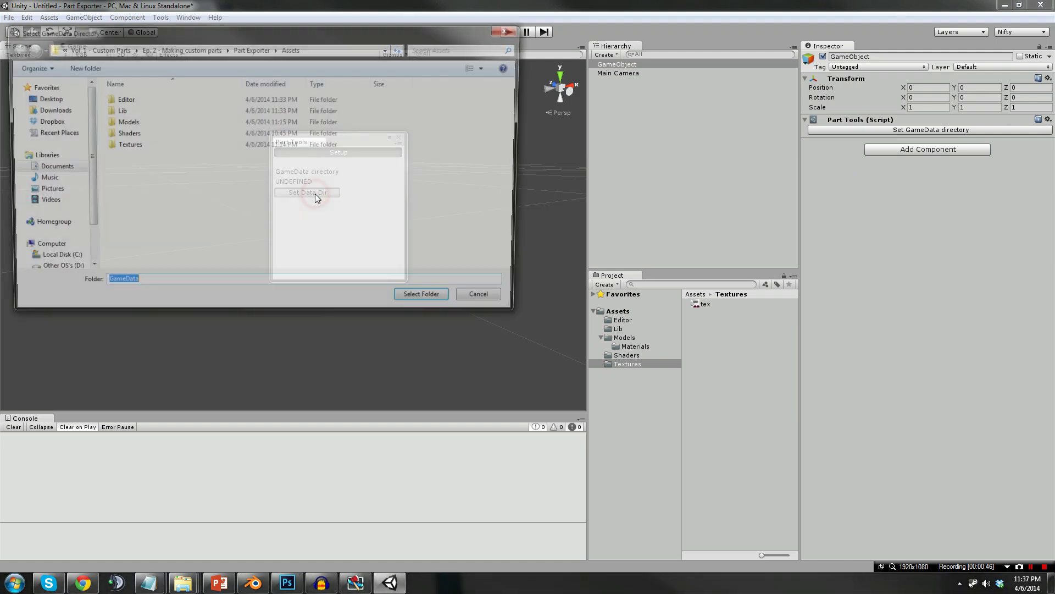
right_click(123, 179)
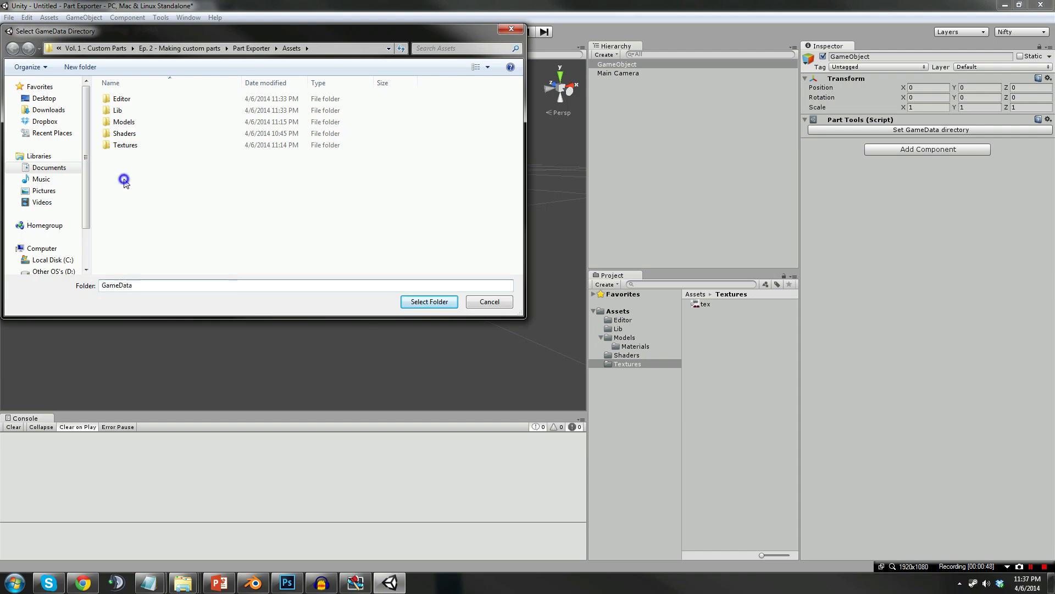
left_click(182, 312)
left_click(254, 312)
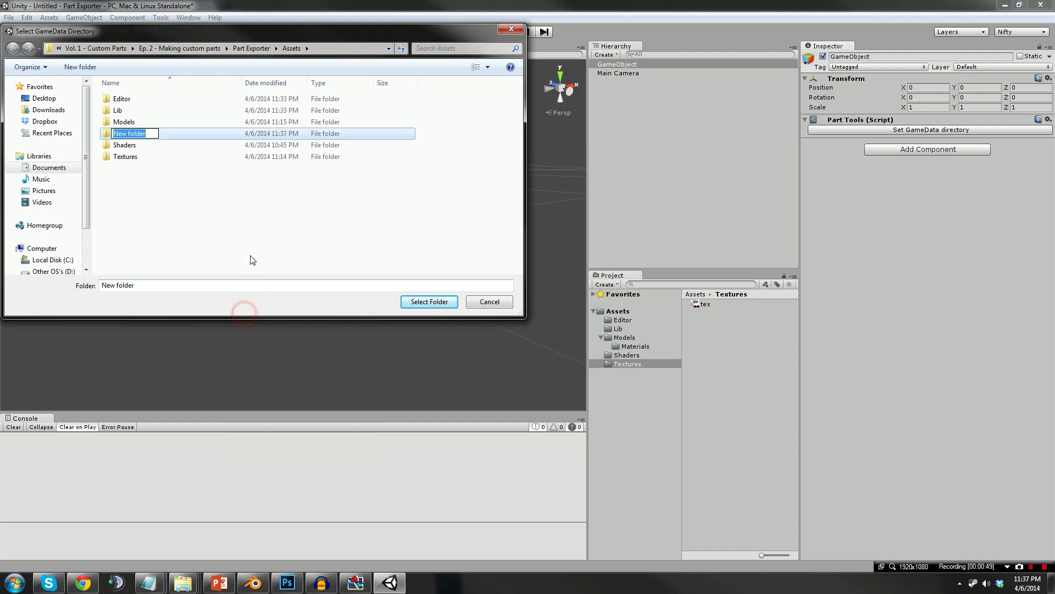
type("Procedd")
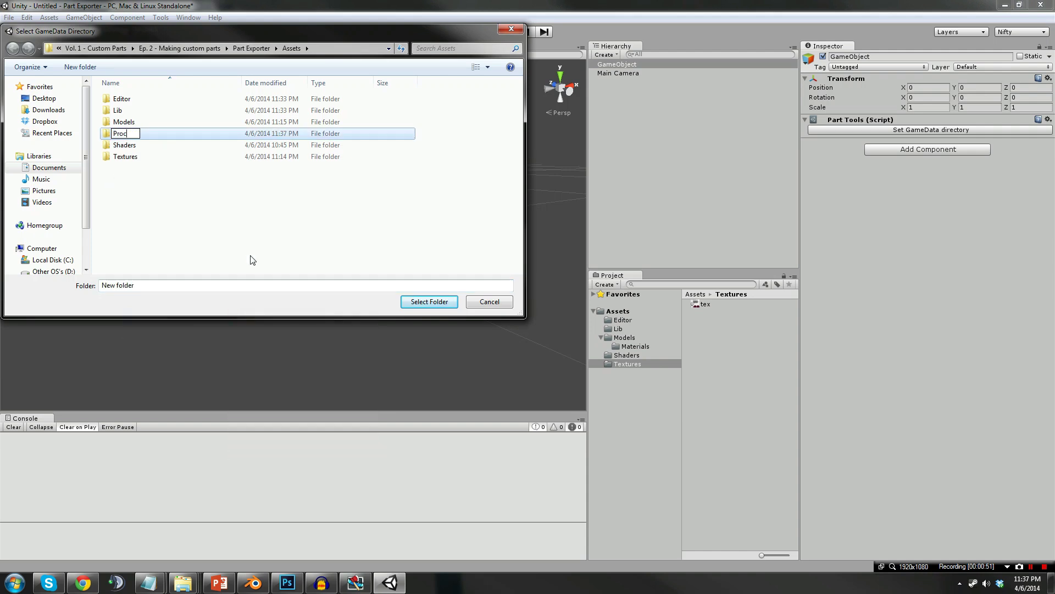
key("BackSpace")
key("BackSpace")
type("ssed Models")
key("Return")
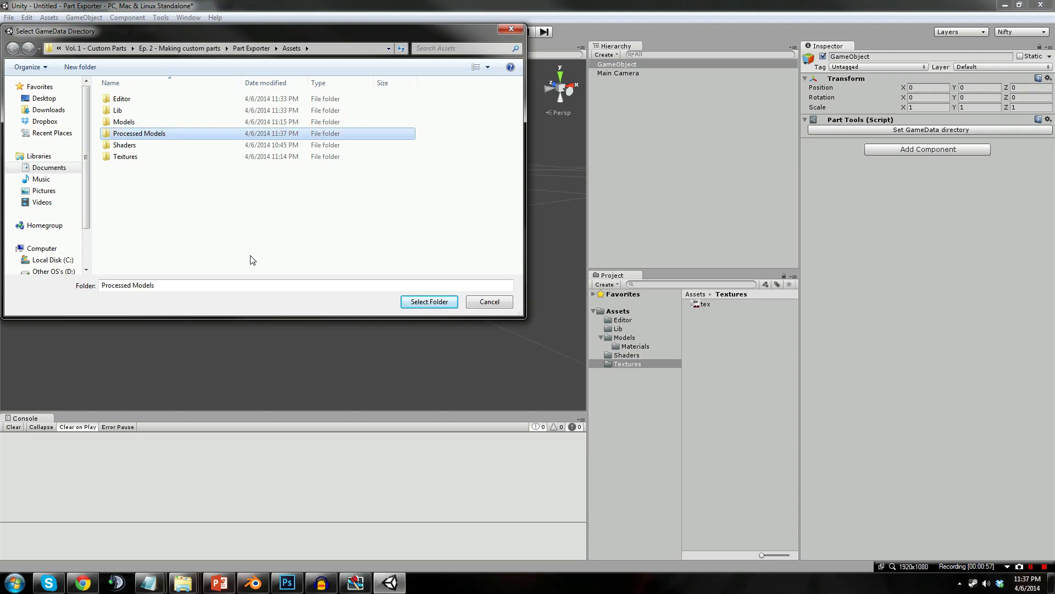
left_click(423, 301)
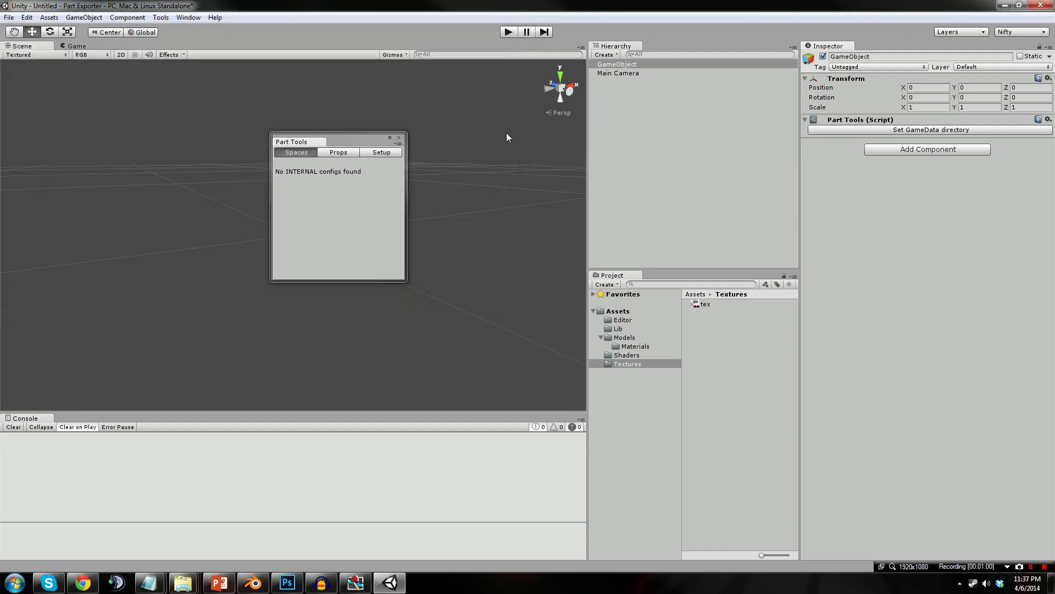
left_click(398, 138)
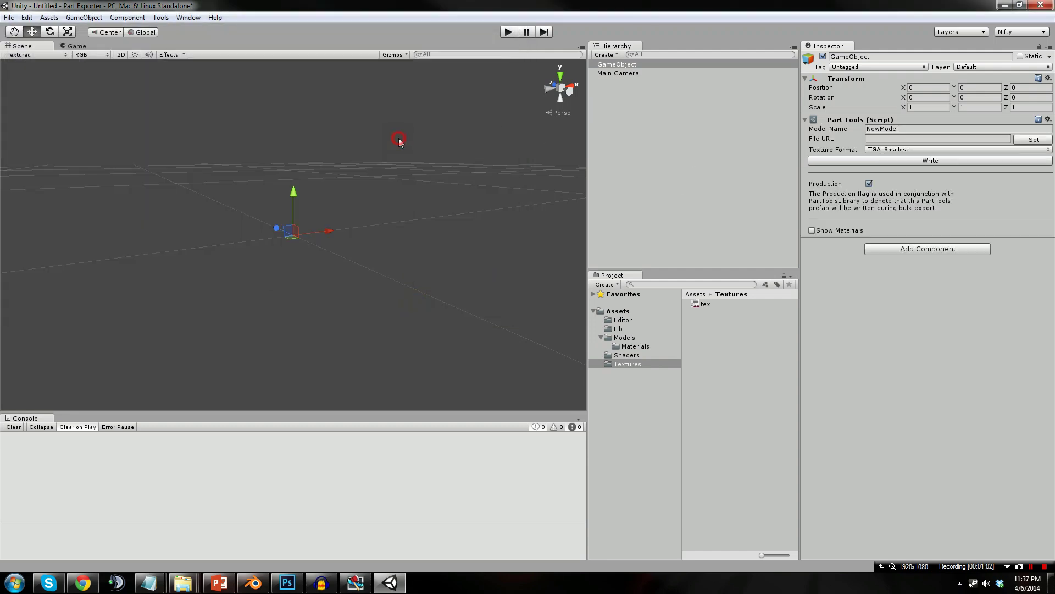
Place the test1 model as a child of GameObject and remove the Mesh Renderer from its Collider object
left_click(627, 338)
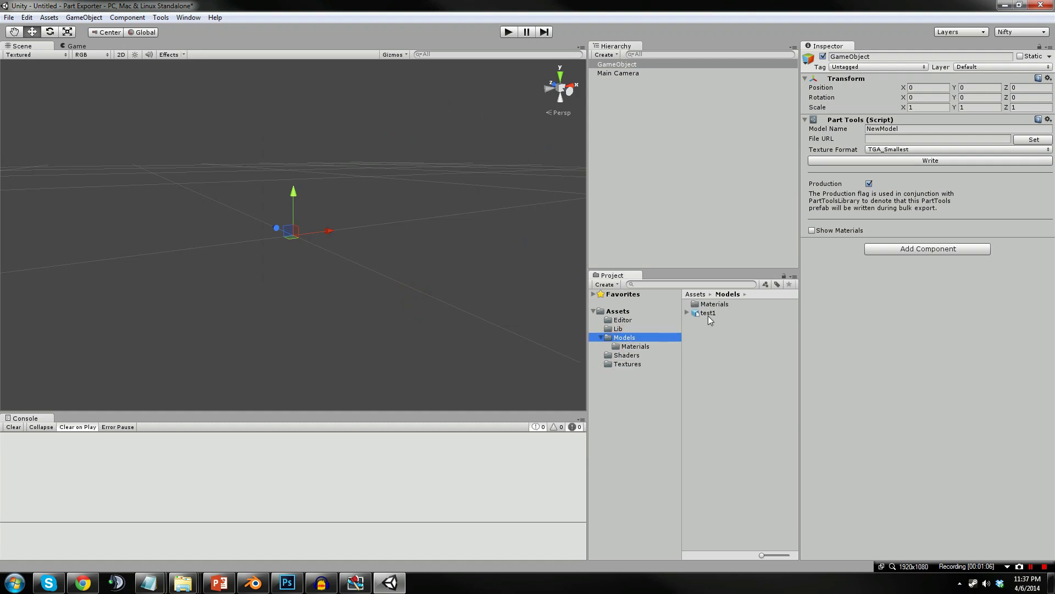
left_click_drag(708, 313, 618, 66)
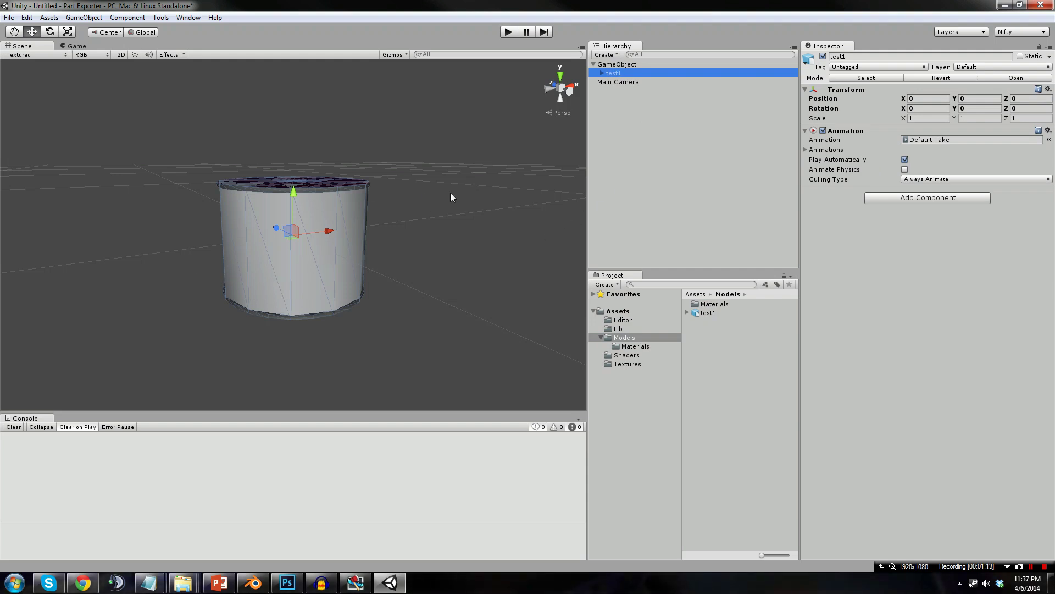
left_click(602, 73)
left_click(621, 82)
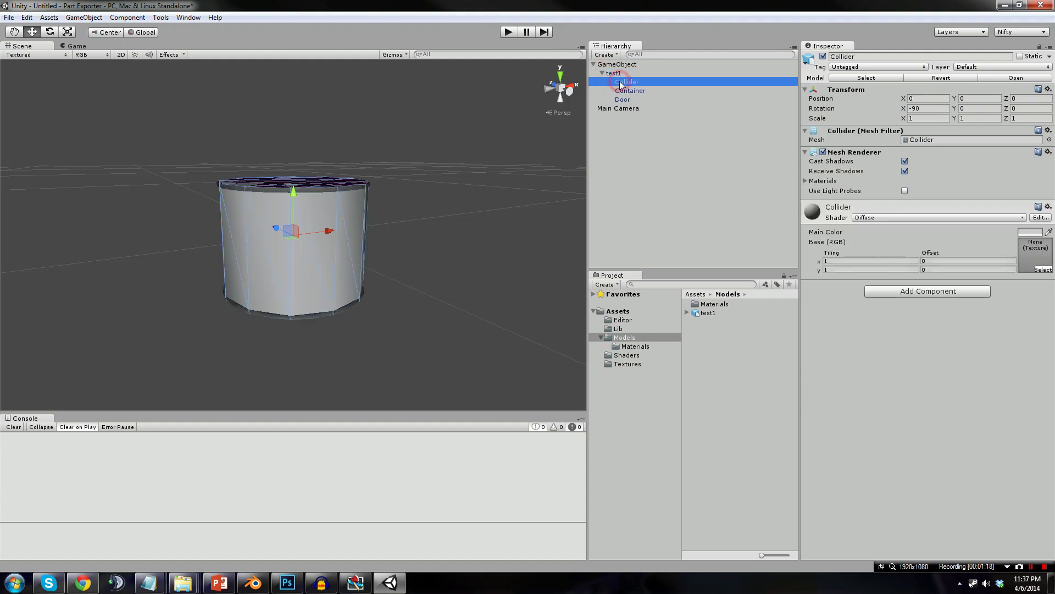
right_click(856, 153)
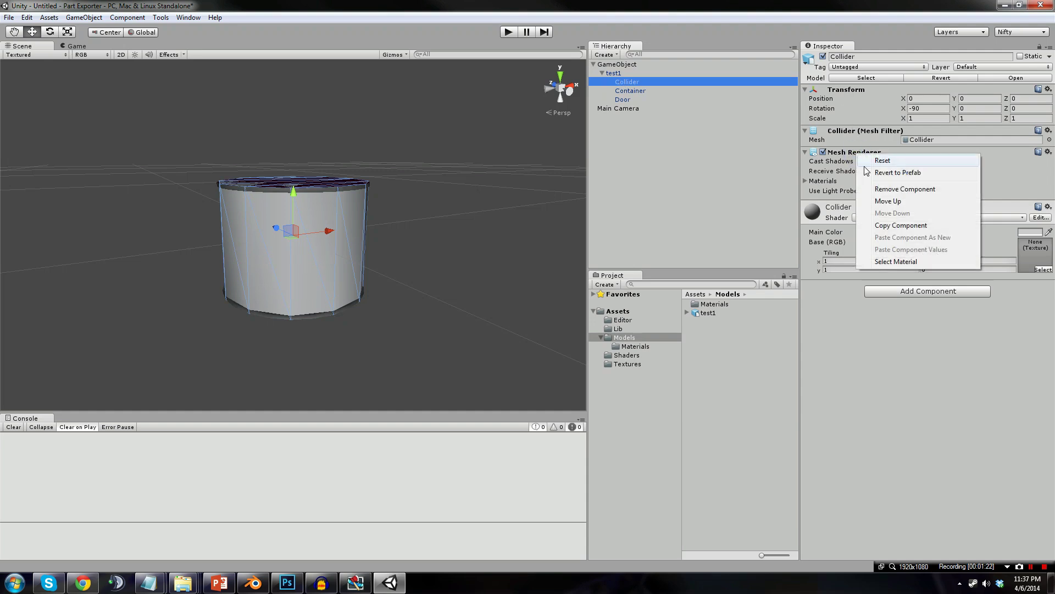
left_click(901, 189)
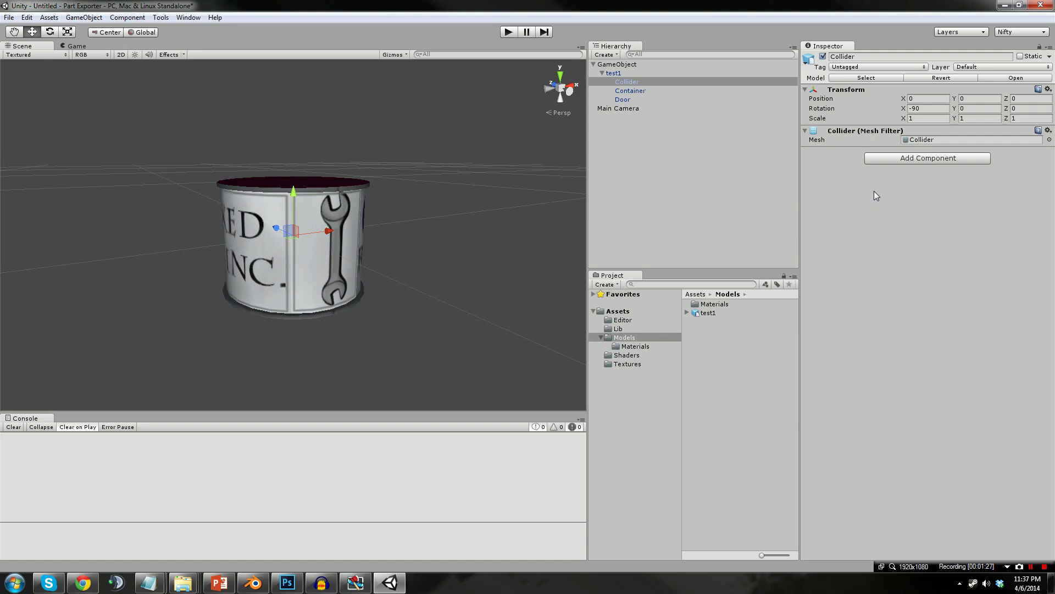
Add a Mesh Collider component to the Collider object, assign the Collider mesh to it and enable Convex
left_click(888, 160)
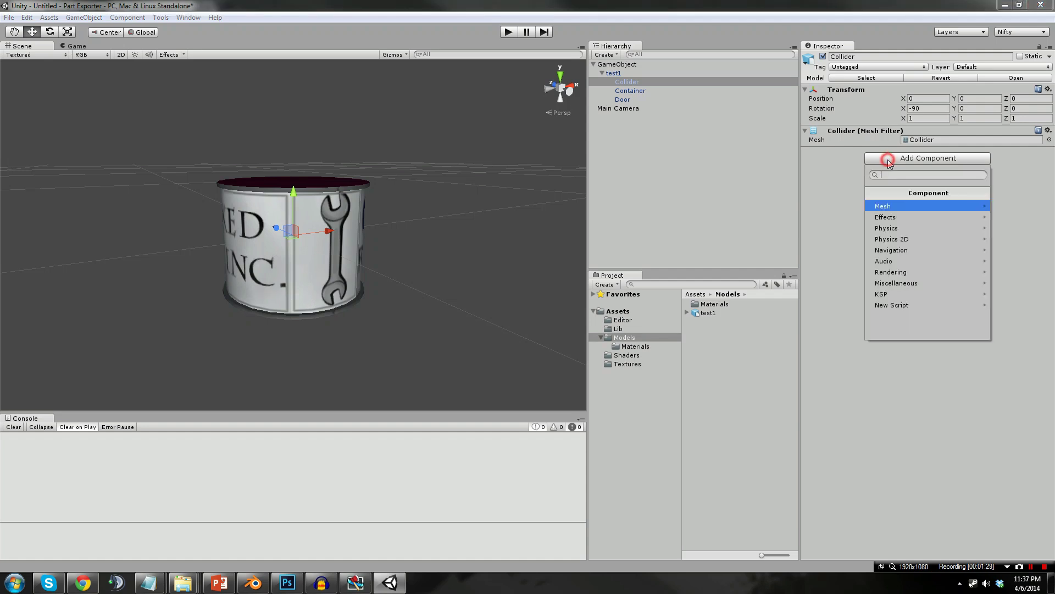
left_click(899, 229)
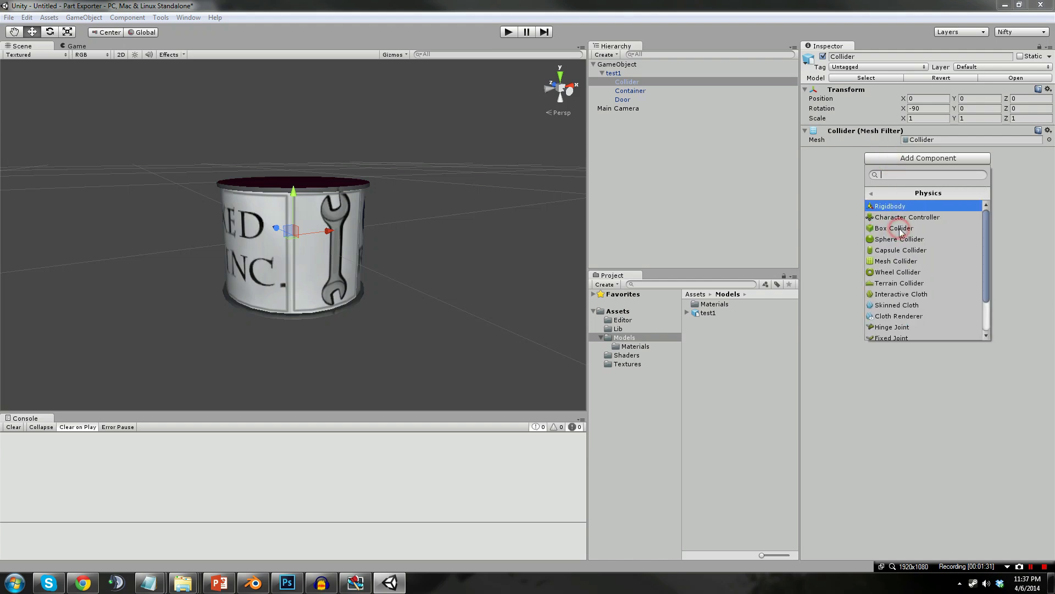
left_click(889, 261)
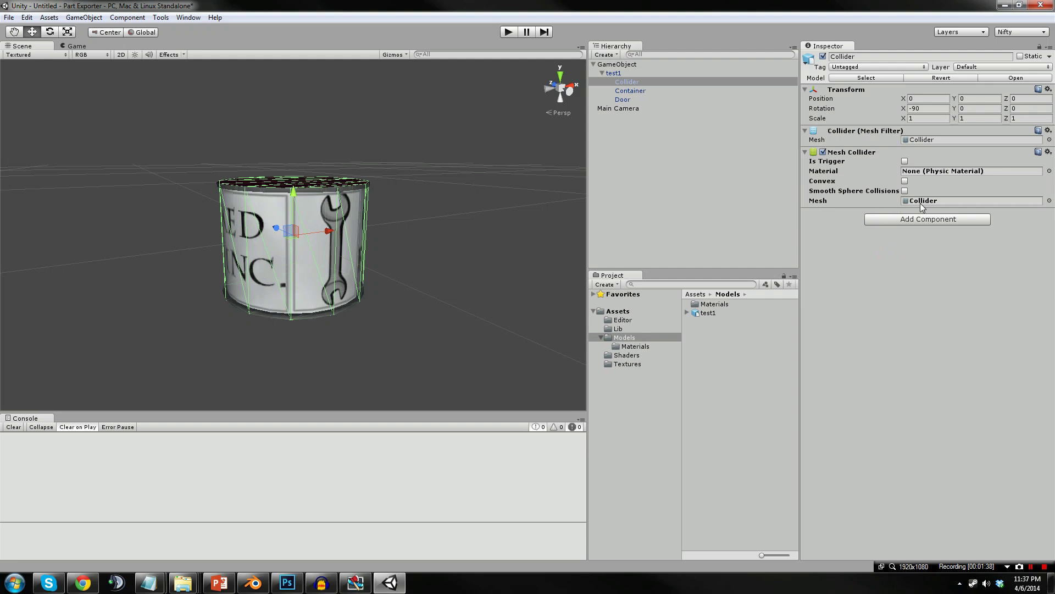
left_click(1049, 201)
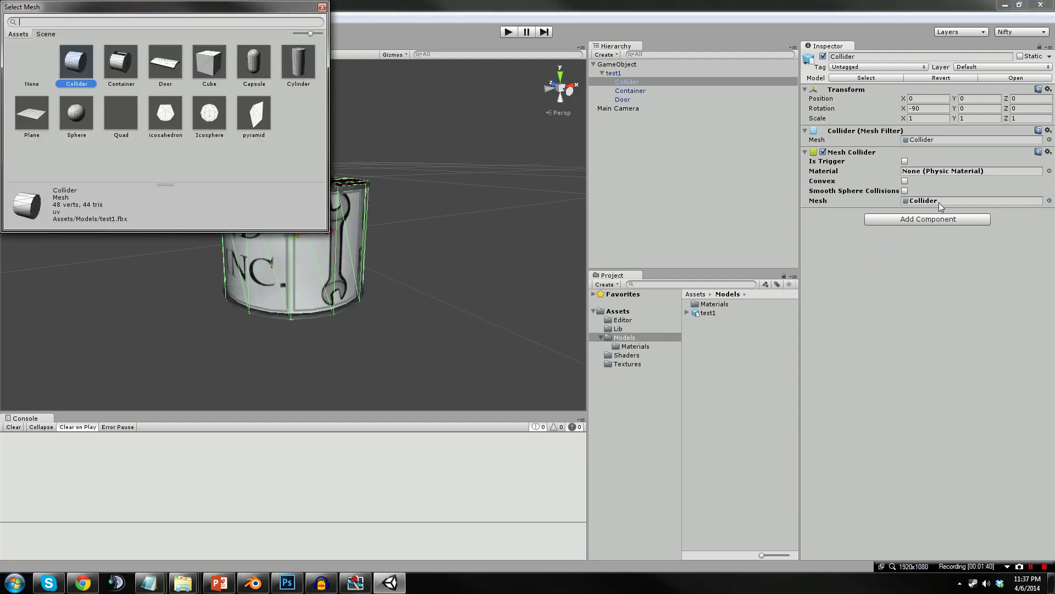
double_click(88, 78)
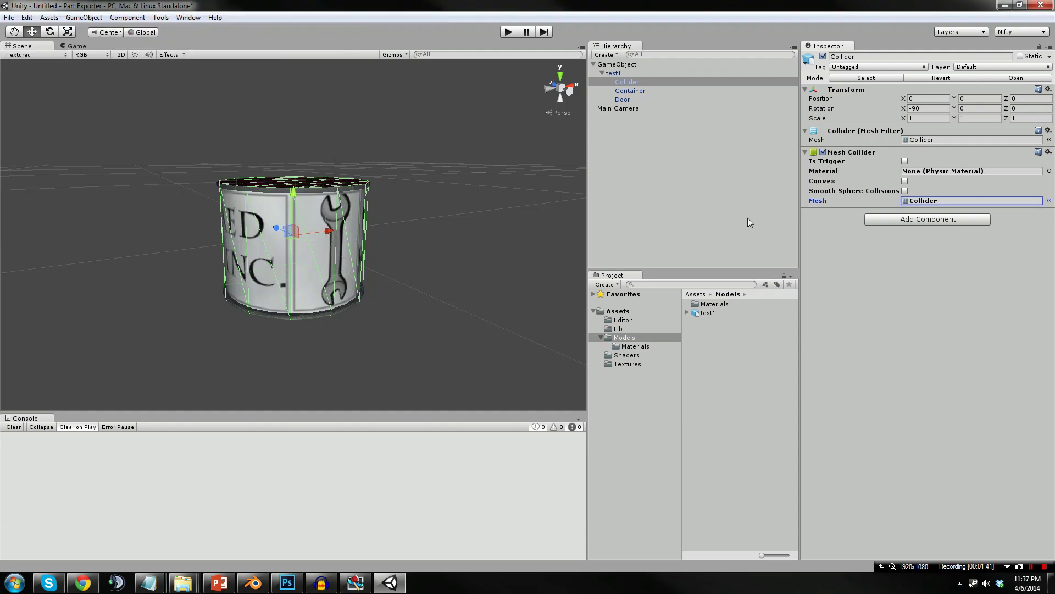
left_click(905, 182)
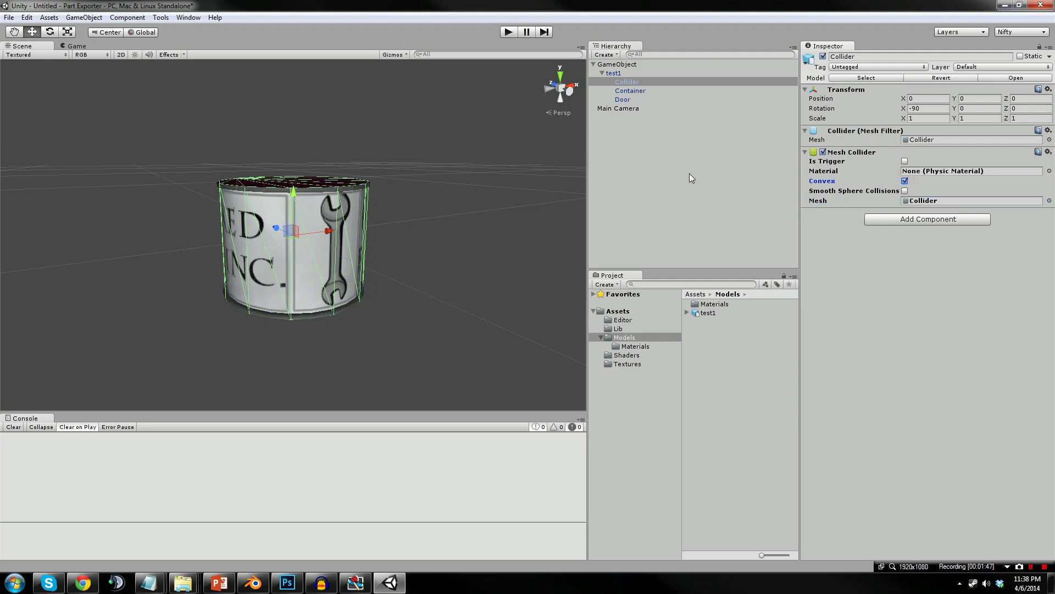
Expand the animations list on the test1 object's Animation component and disable Play Automatically
left_click(614, 73)
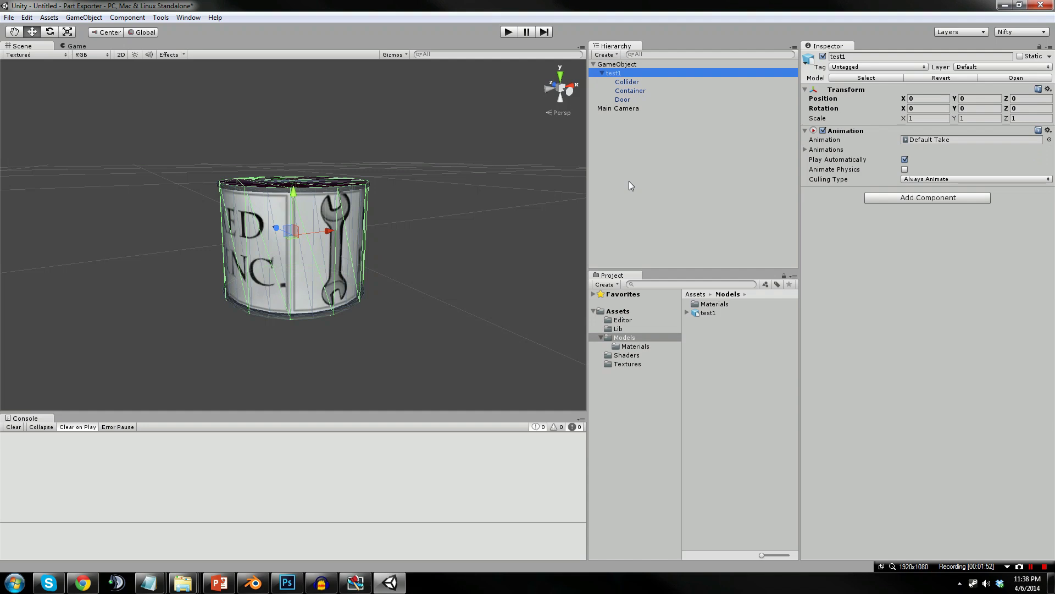
left_click(805, 150)
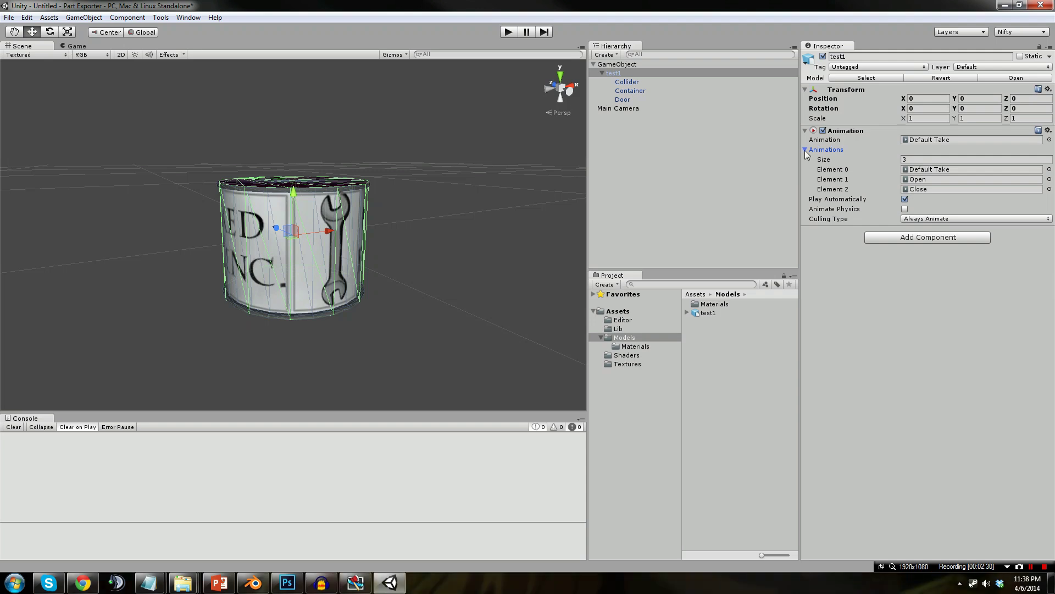
left_click(905, 200)
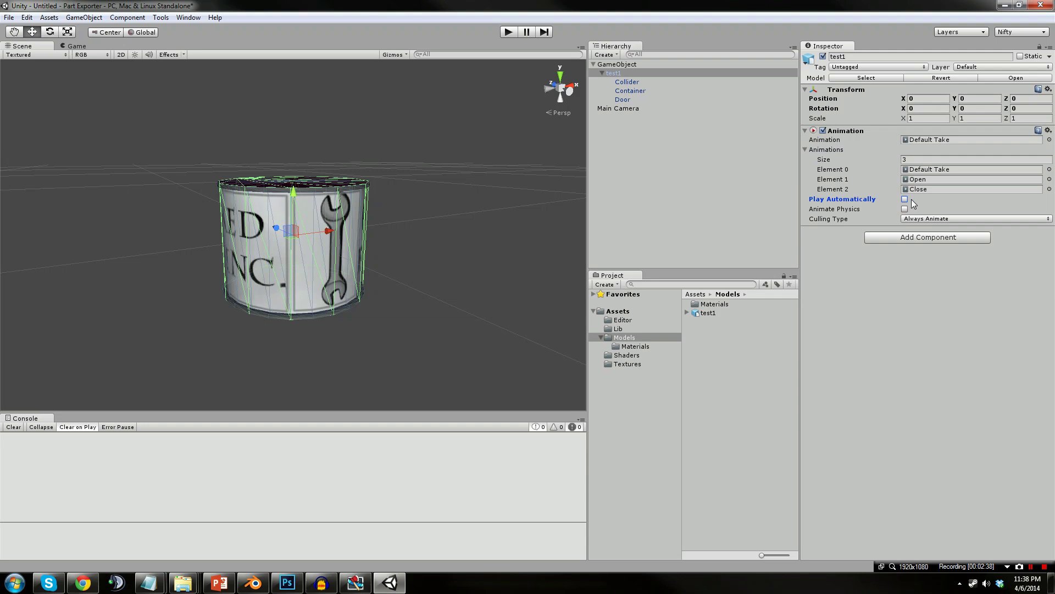
Set GameObject's Part Tools model name to model and texture format to MBM, and write the part files
left_click(620, 64)
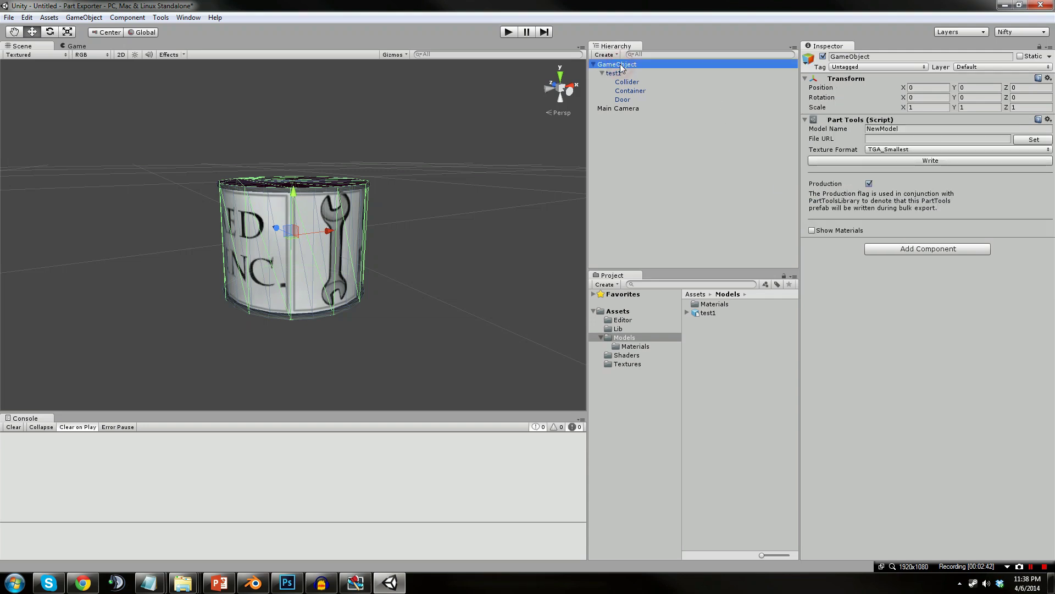
left_click(920, 128)
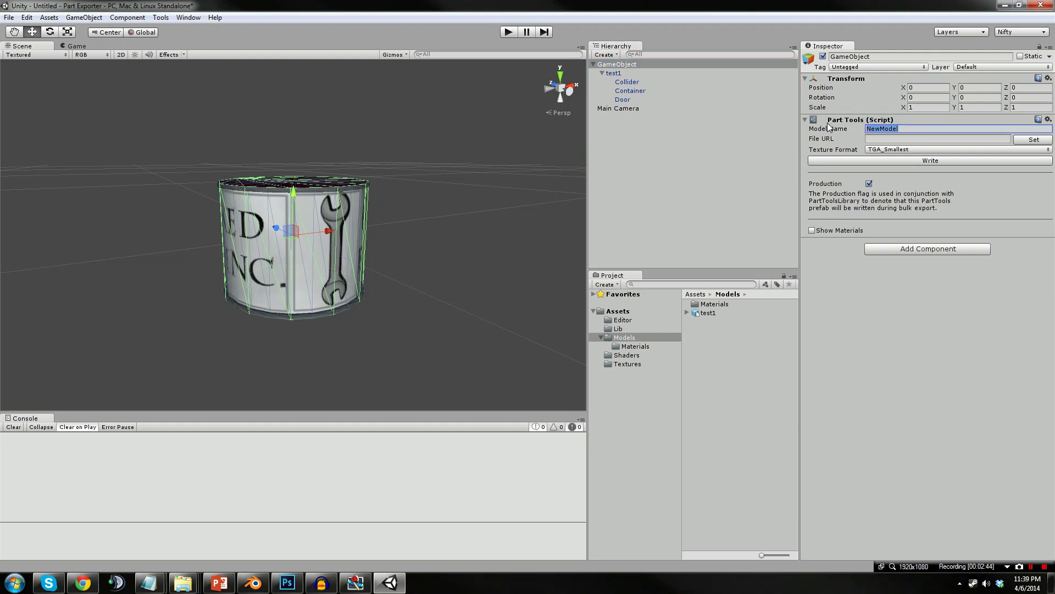
type("model")
left_click(883, 153)
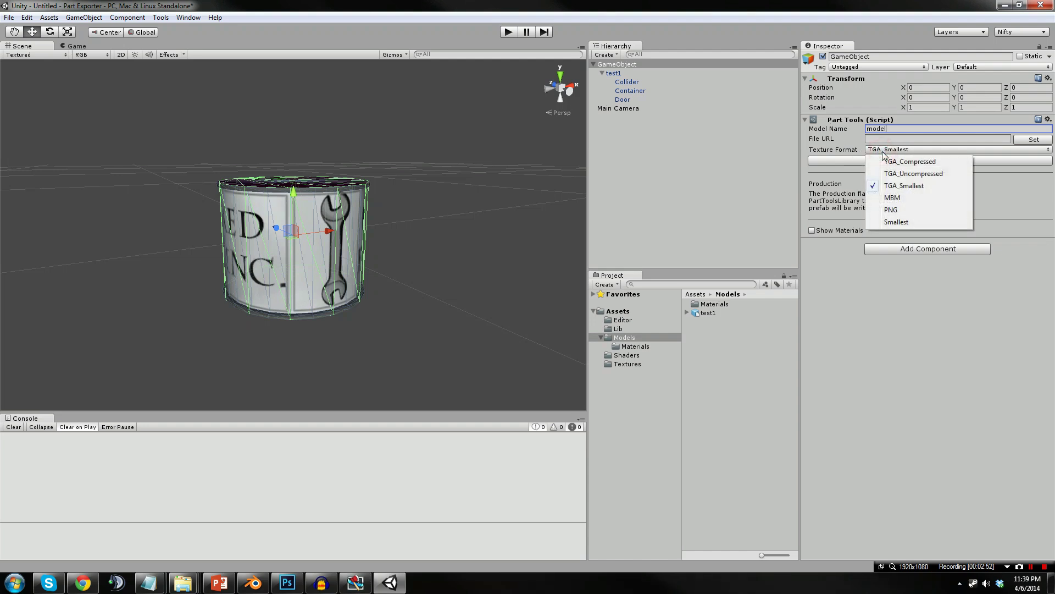
left_click(899, 199)
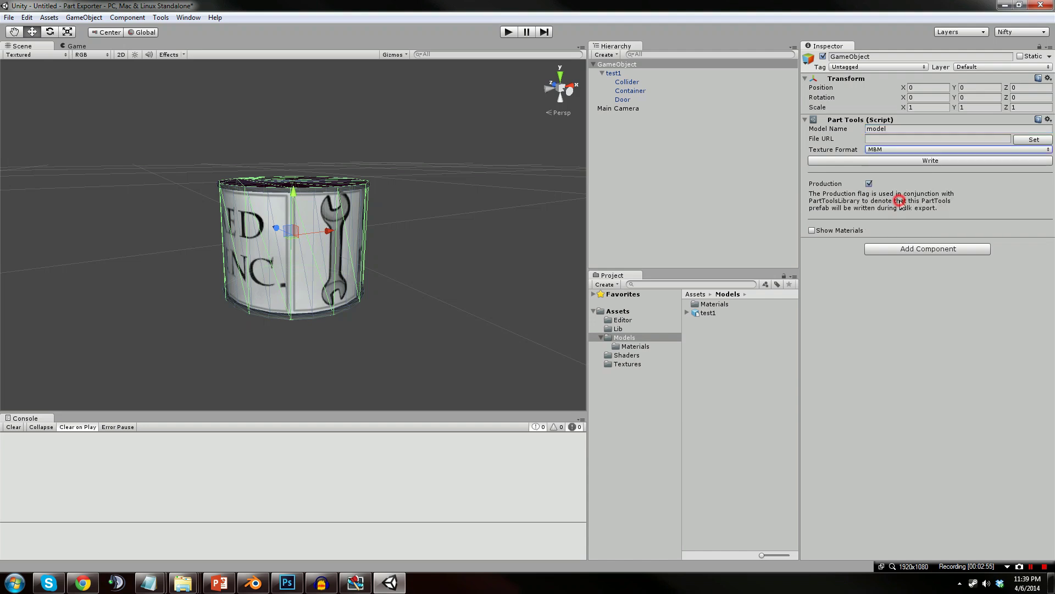
left_click(902, 160)
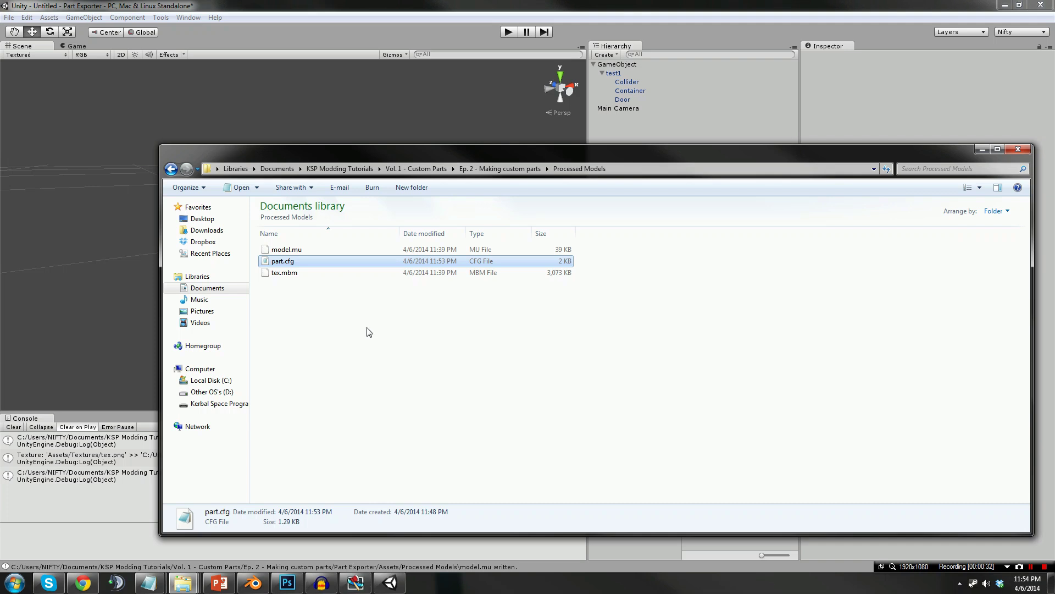
Check the exported model.mu and tex.mbm files in the Processed Models folder and open part.cfg
left_click(319, 251)
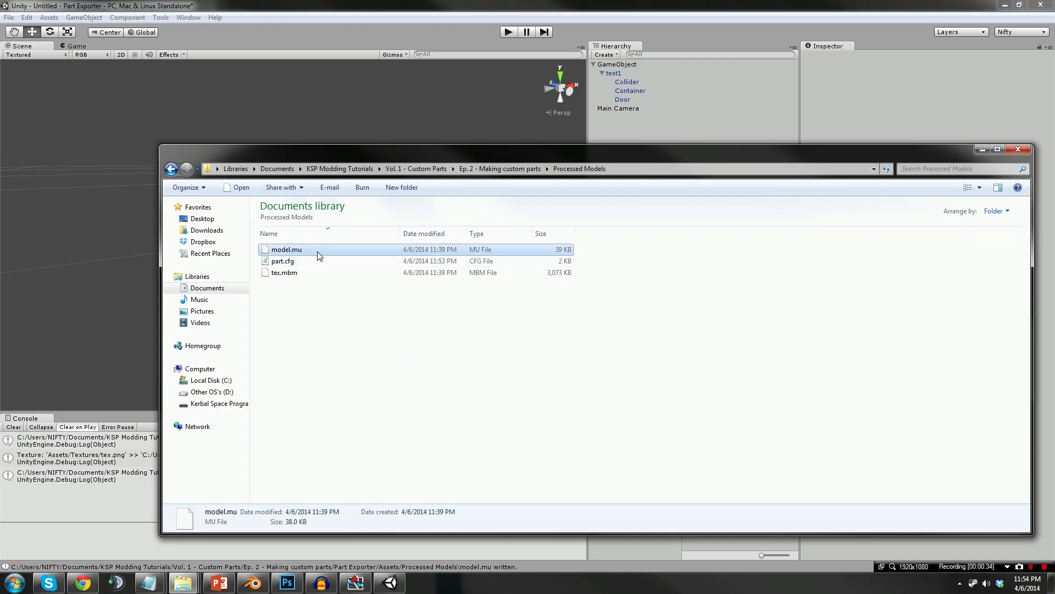
left_click(296, 274)
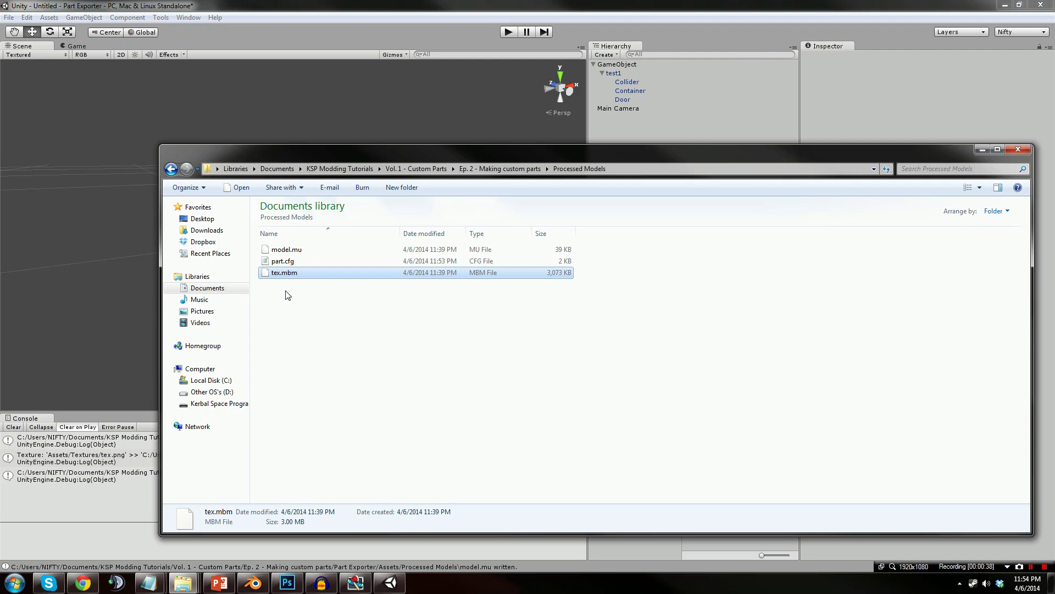
left_click(324, 262)
double_click(323, 262)
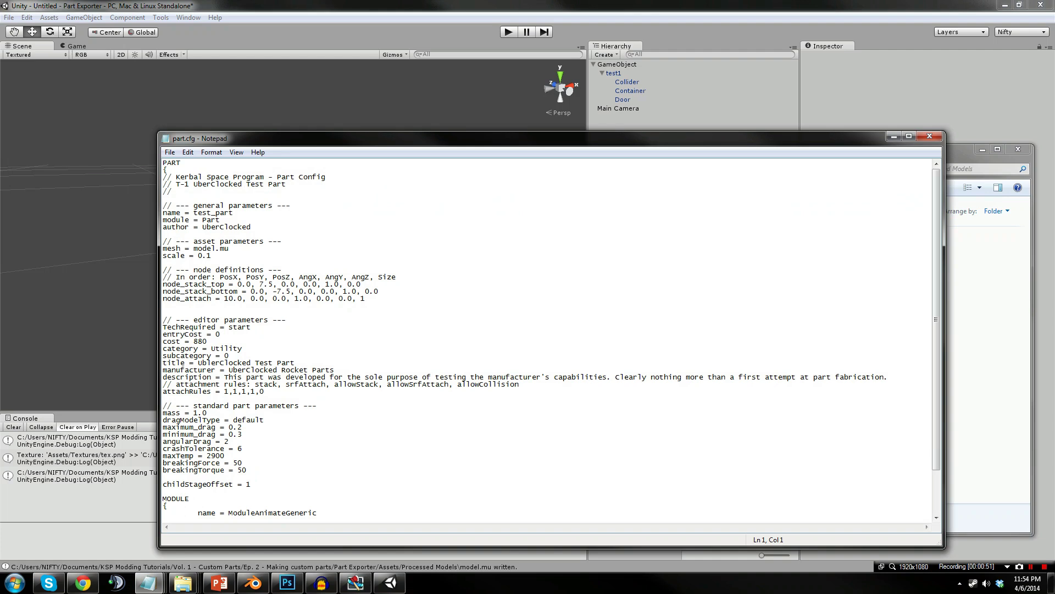
Review the general, asset and node definitions and the remaining parameters in part.cfg, and close the file
left_click_drag(261, 227, 153, 215)
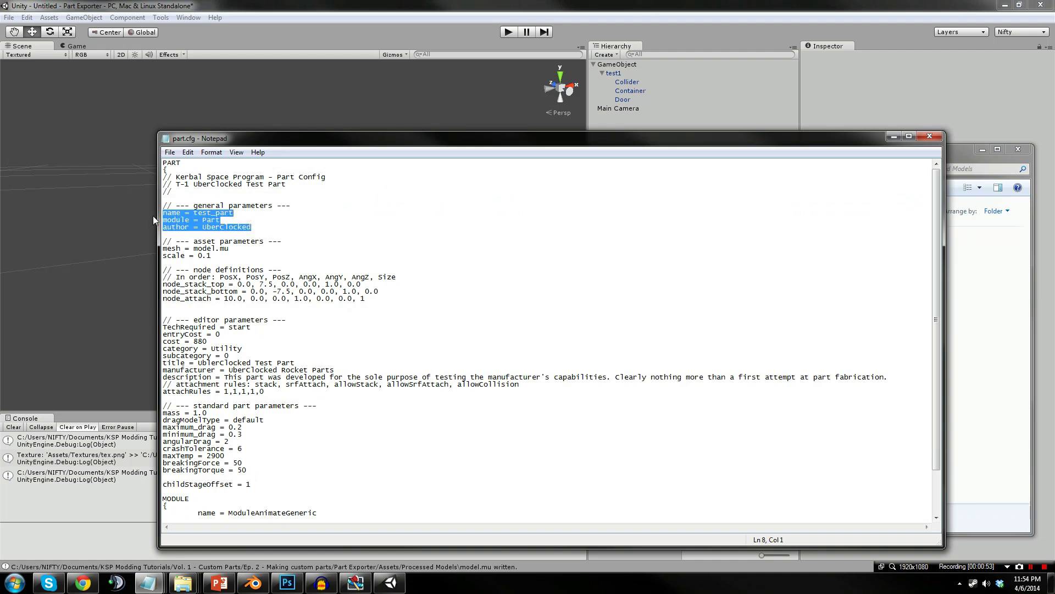
left_click_drag(218, 255, 142, 251)
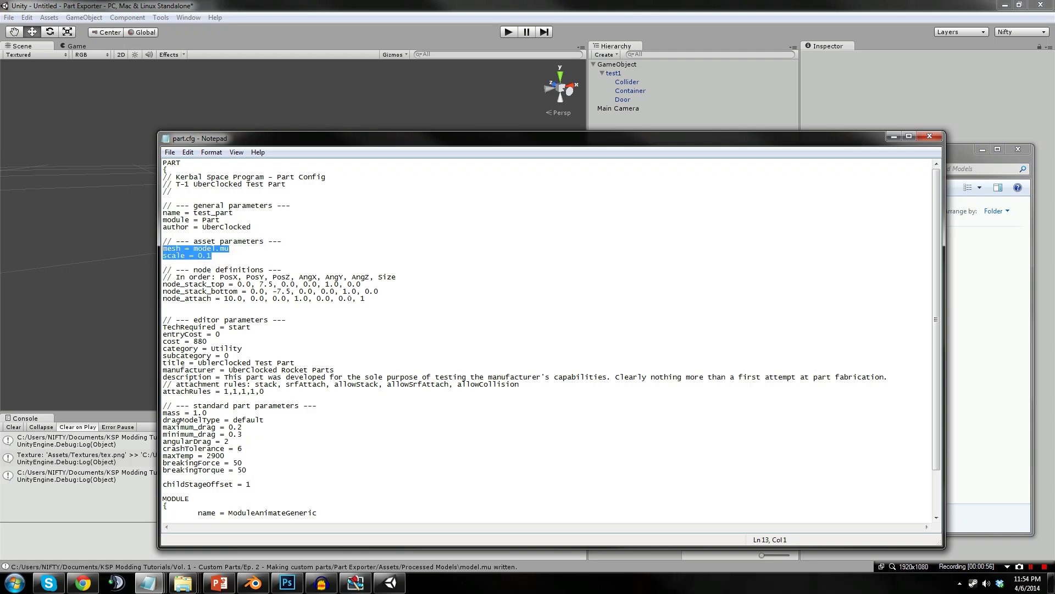
left_click_drag(365, 299, 160, 274)
left_click(366, 299)
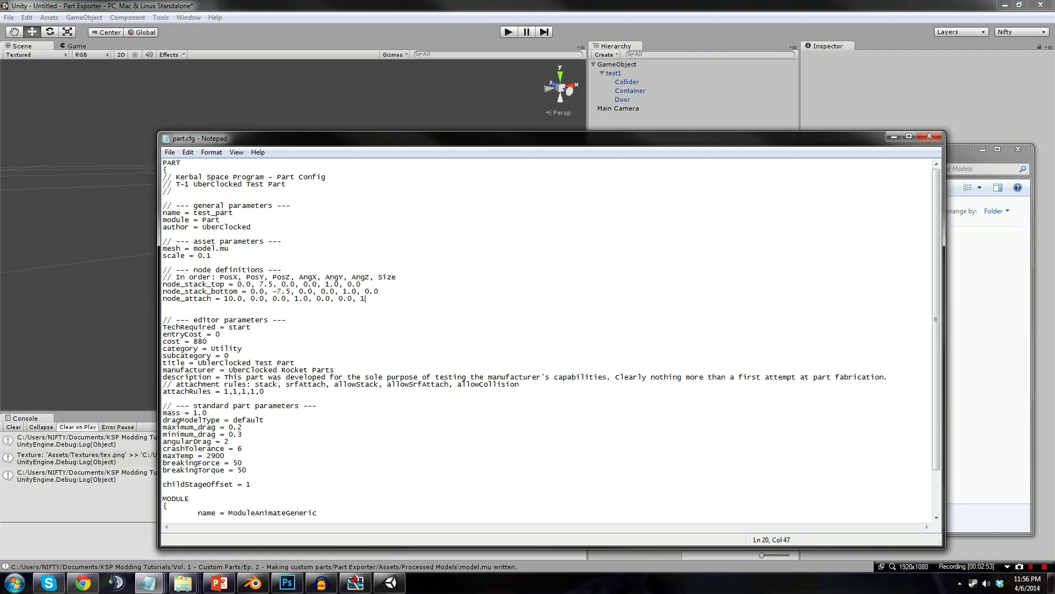
left_click_drag(274, 285, 261, 284)
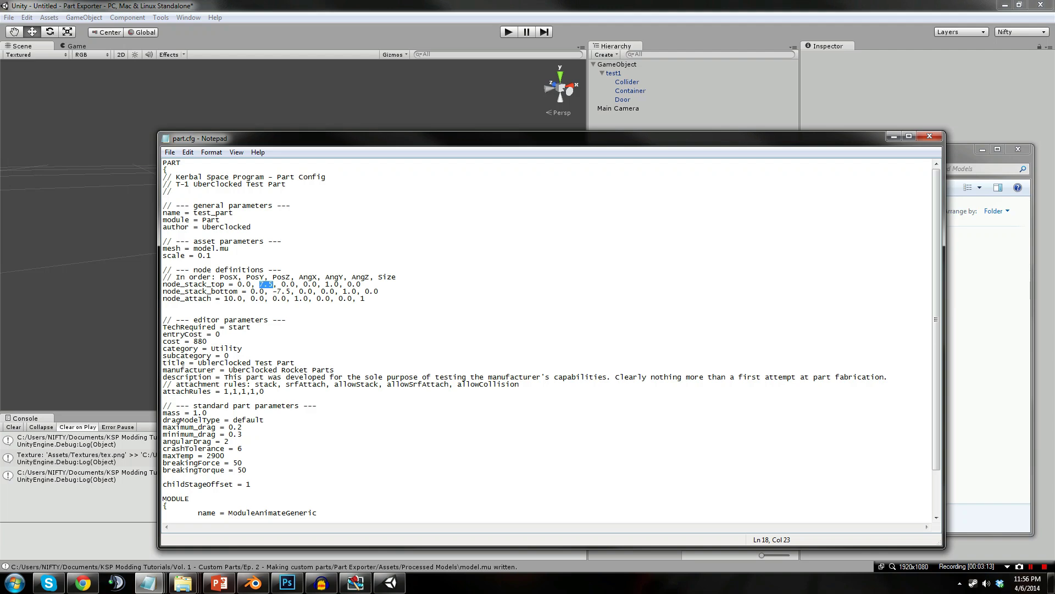
left_click_drag(242, 298, 224, 298)
scroll(550, 338, "down", 3)
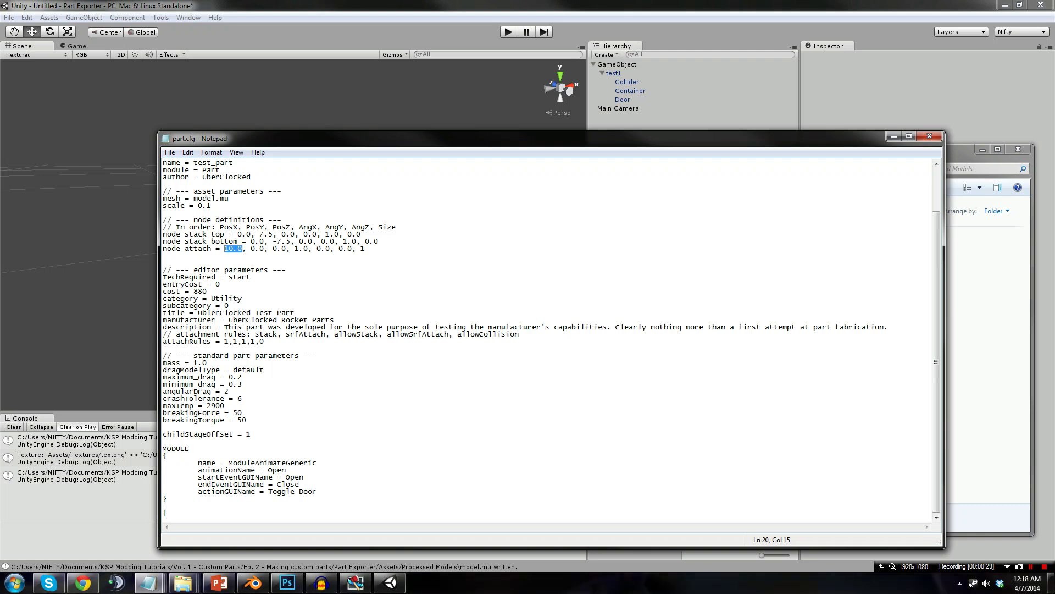
left_click(930, 136)
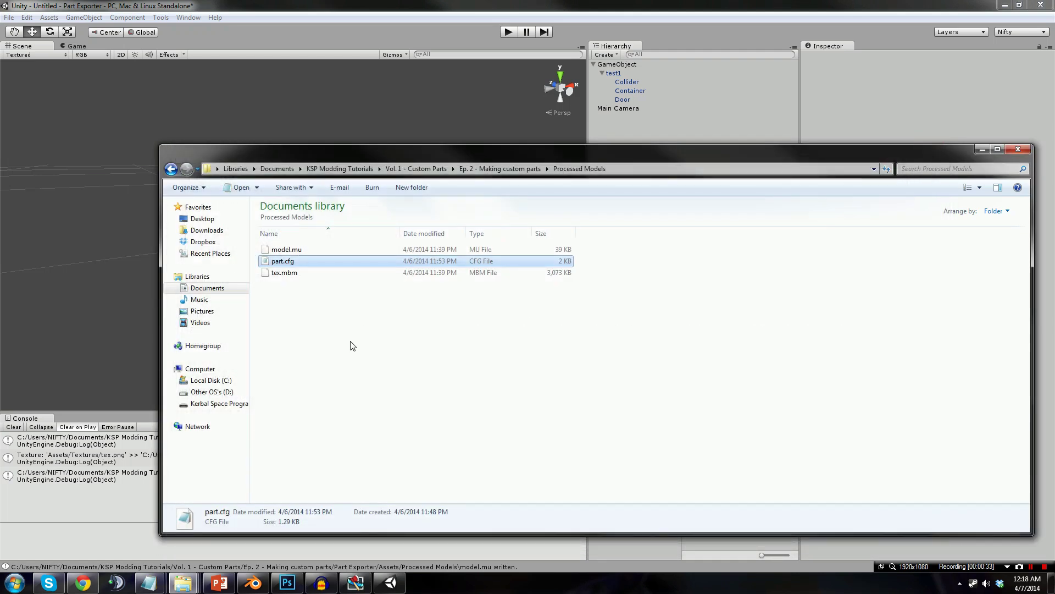
Create a new folder named TestPart inside the Processed Models folder
right_click(294, 307)
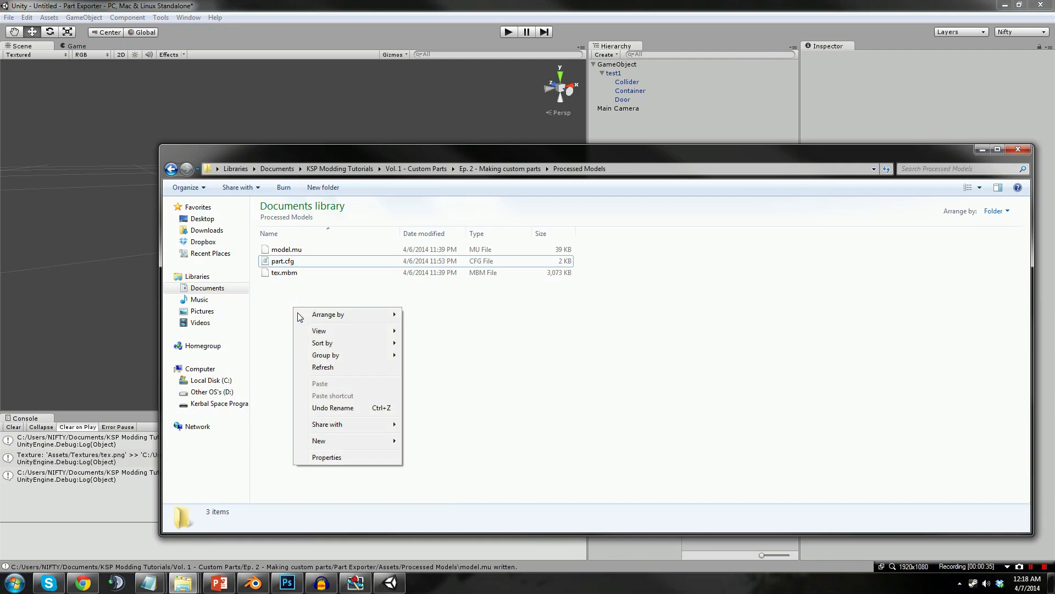
mouse_move(369, 440)
left_click(420, 434)
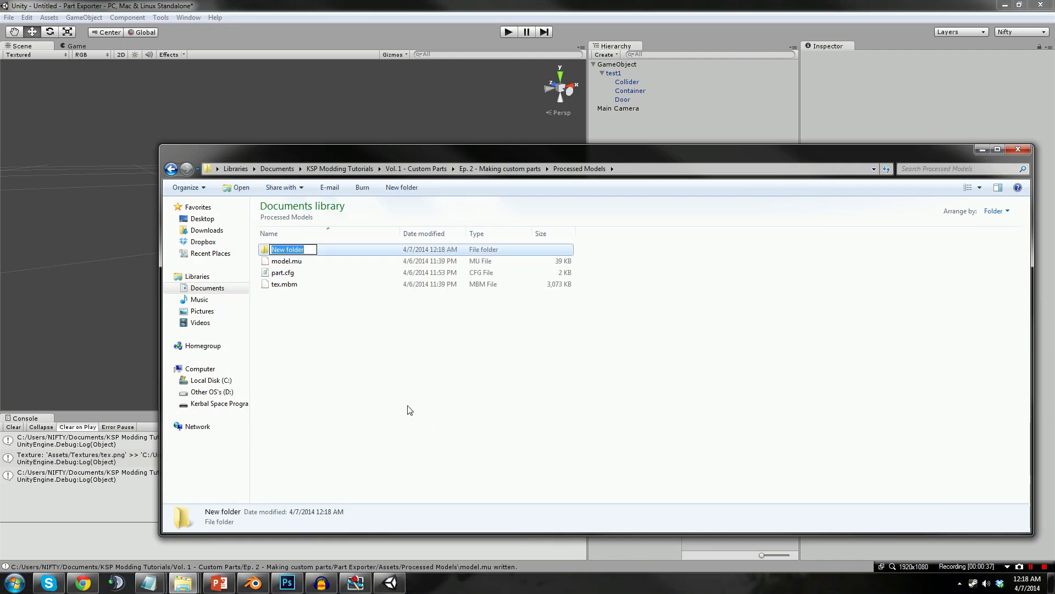
type("TestPe")
key("BackSpace")
type("art")
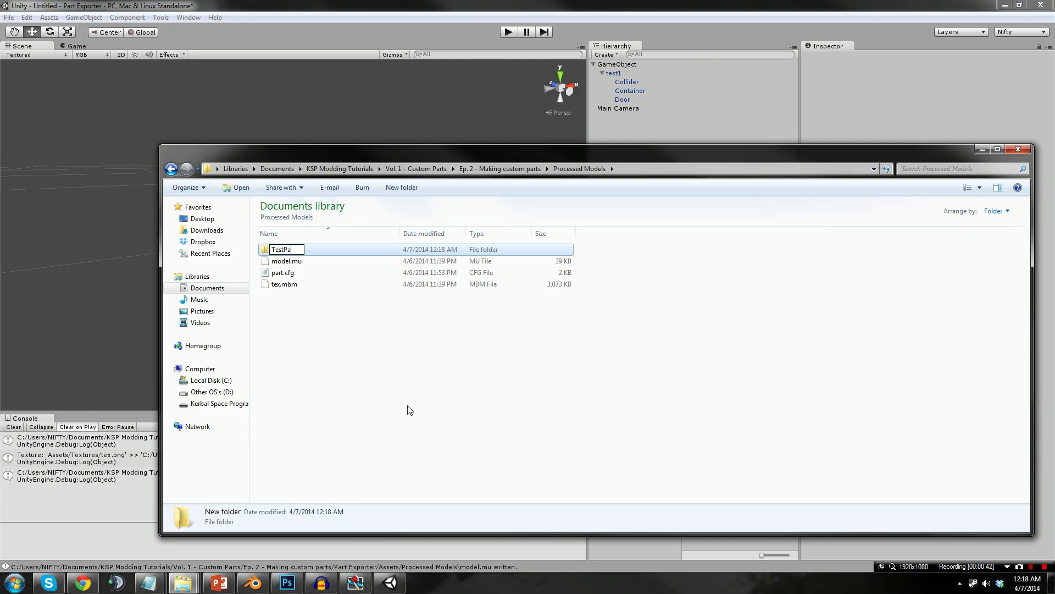
key("Return")
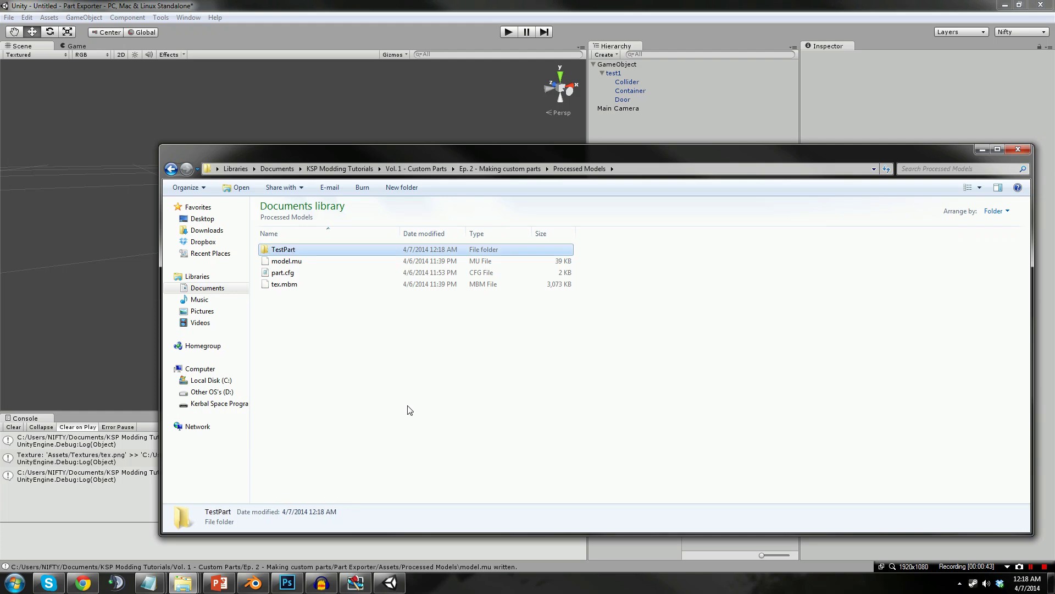
Move model.mu, part.cfg and tex.mbm into the TestPart folder and select that folder
left_click(301, 284)
left_click(302, 262, "shift")
left_click_drag(302, 266, 302, 252)
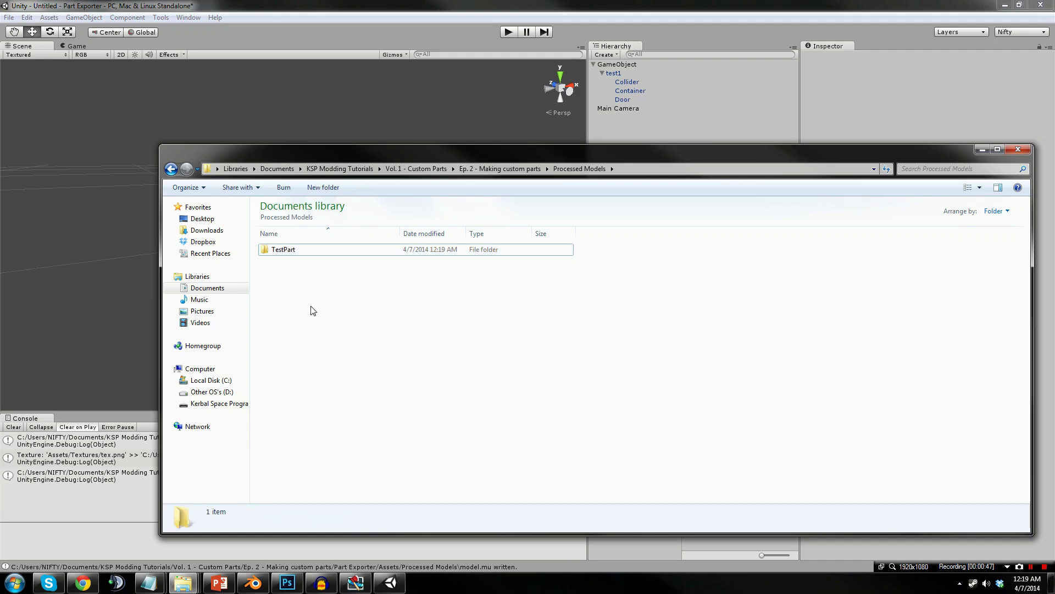
left_click(302, 250)
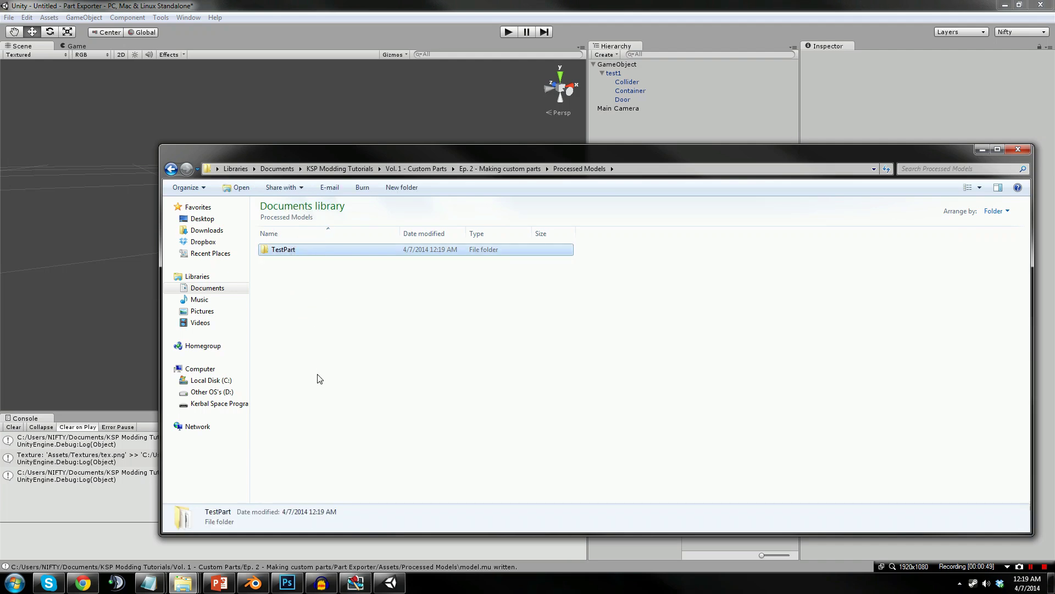
Switch to the Kerbal Space Program folder window, check its Parts folder and open the GameData folder
mouse_move(183, 582)
left_click(310, 533)
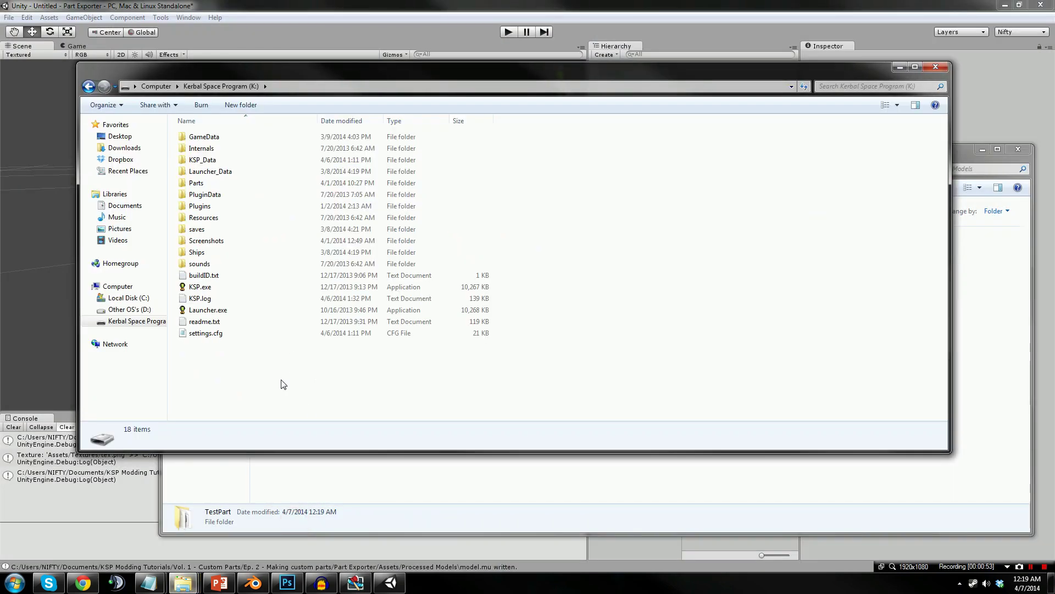
double_click(228, 186)
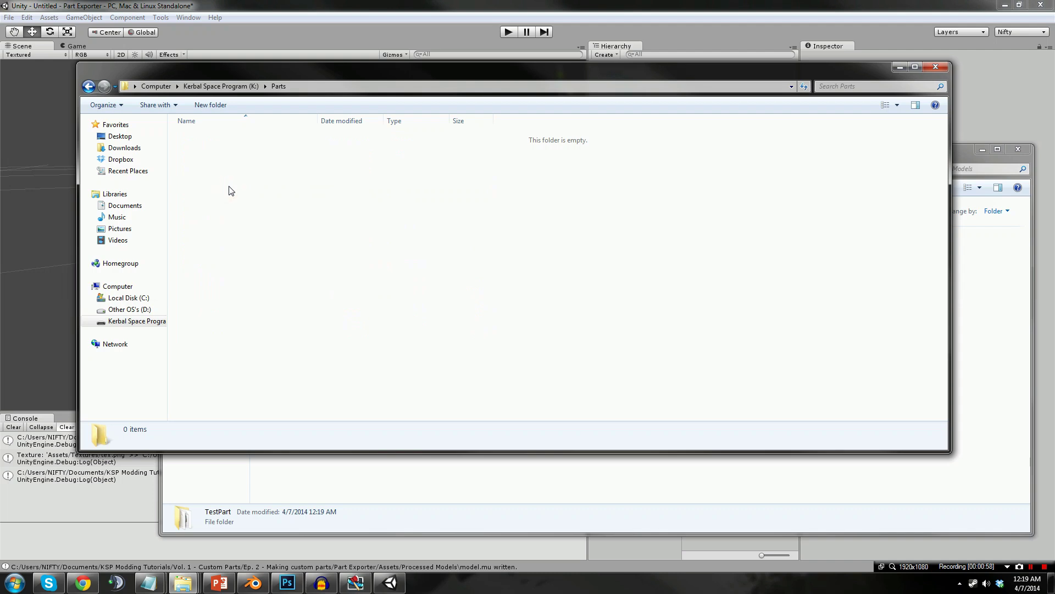
key("BackSpace")
double_click(220, 138)
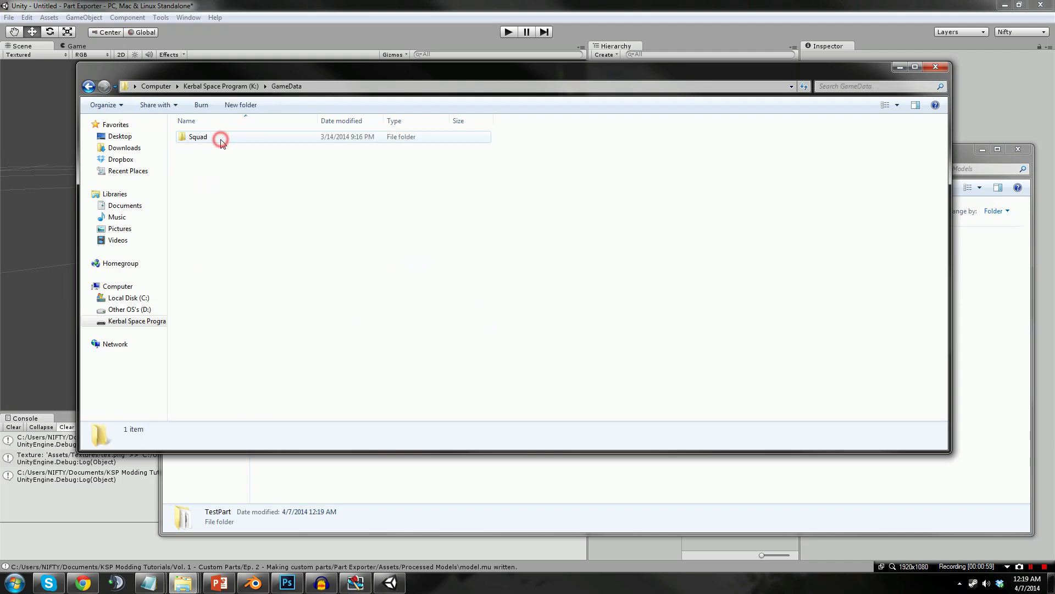
Create a new folder named UberClocked inside the GameData folder and open it
right_click(203, 178)
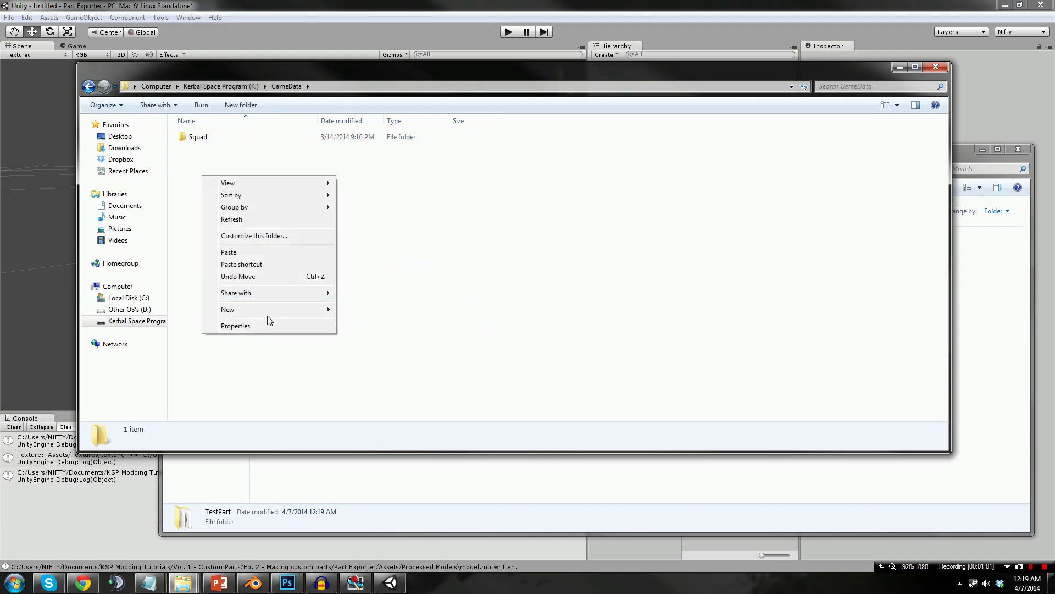
mouse_move(277, 310)
left_click(360, 310)
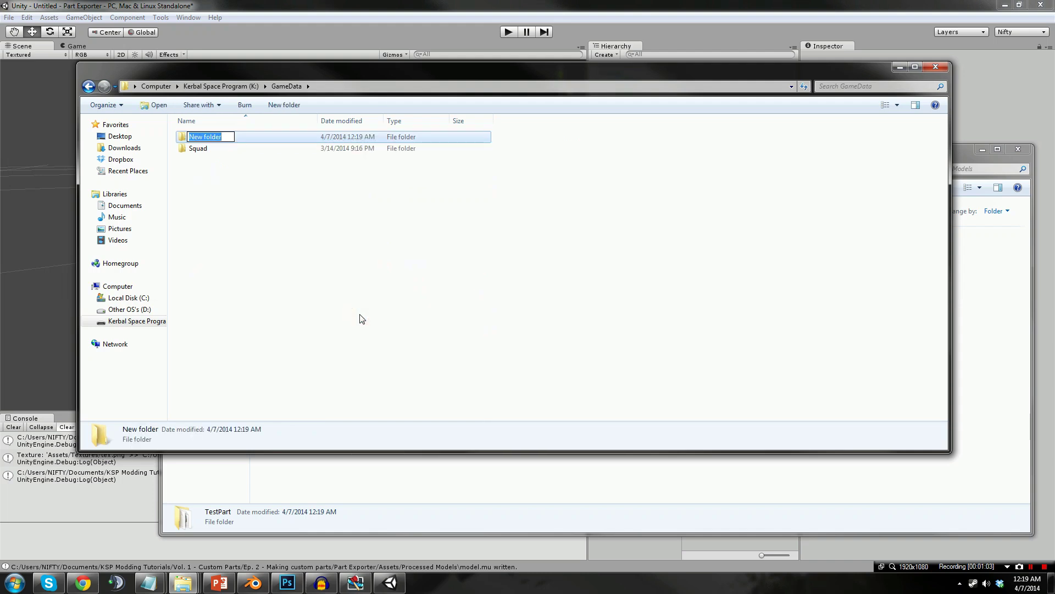
type("U")
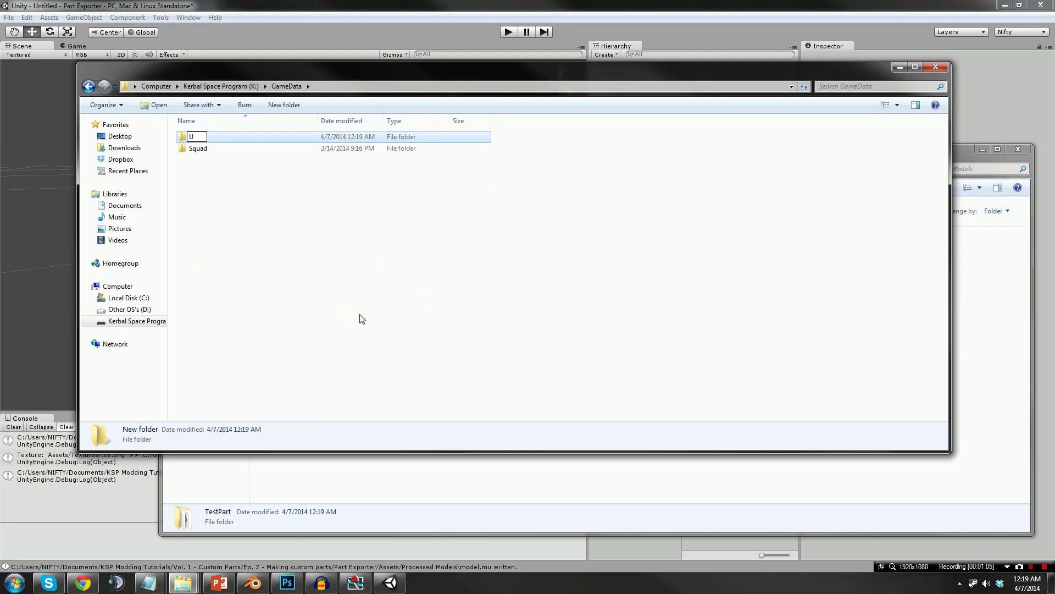
type("berClocked")
key("Return")
key("Return")
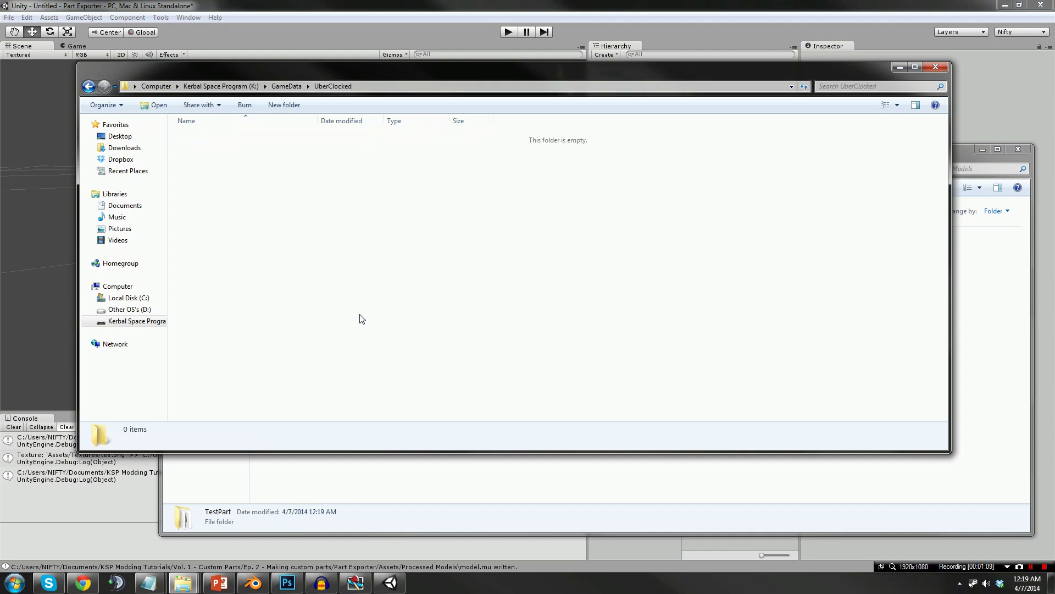
Create a new folder named Parts inside the UberClocked folder
right_click(301, 242)
mouse_move(366, 380)
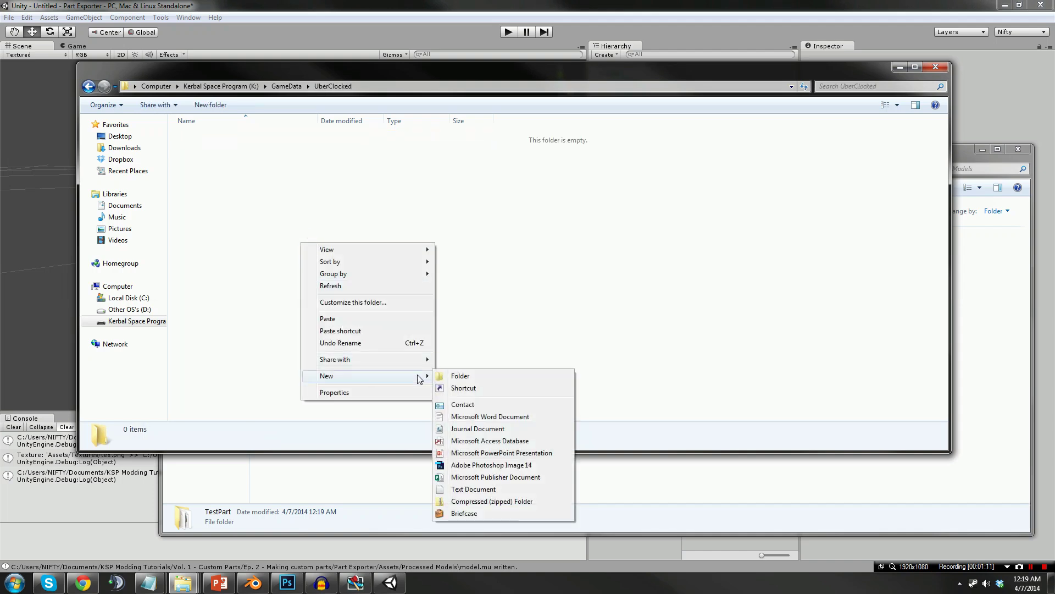
left_click(440, 374)
type("Par")
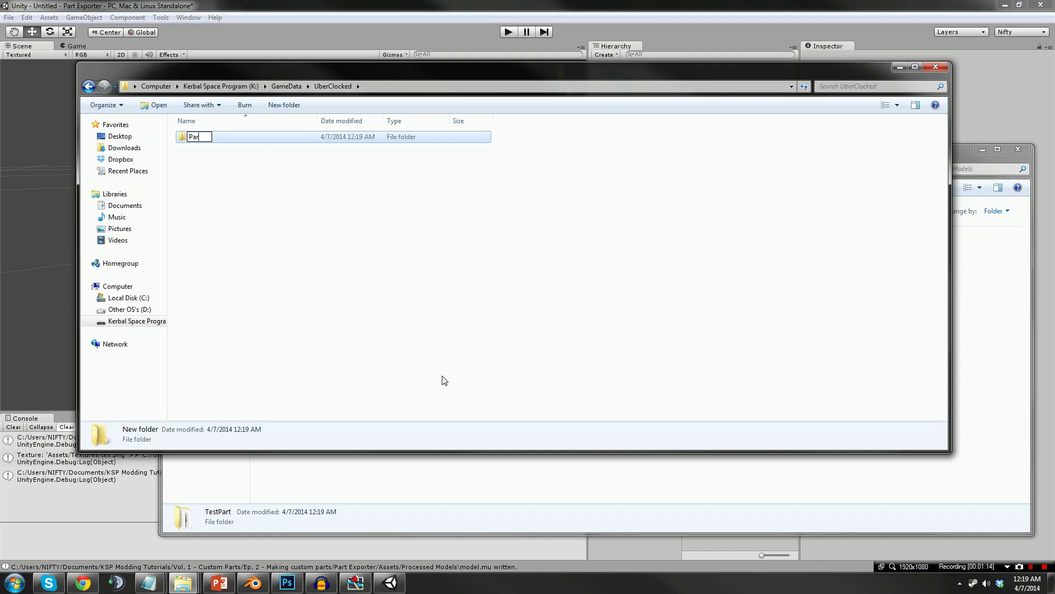
type("ts")
key("Return")
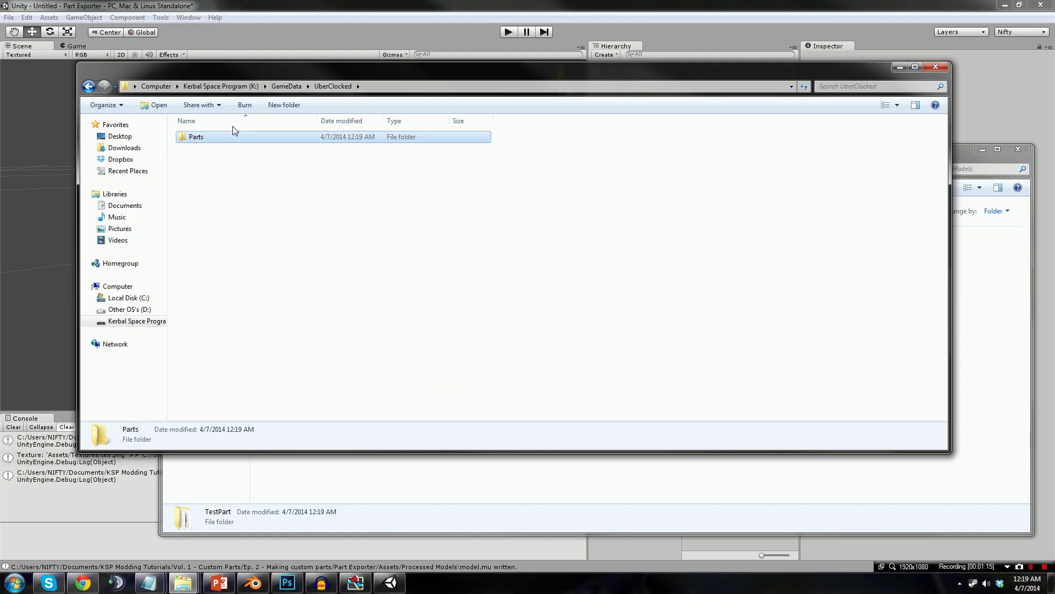
Check the main Kerbal Space Program Parts folder, then paste the TestPart folder into GameData > UberClocked > Parts
left_click(227, 86)
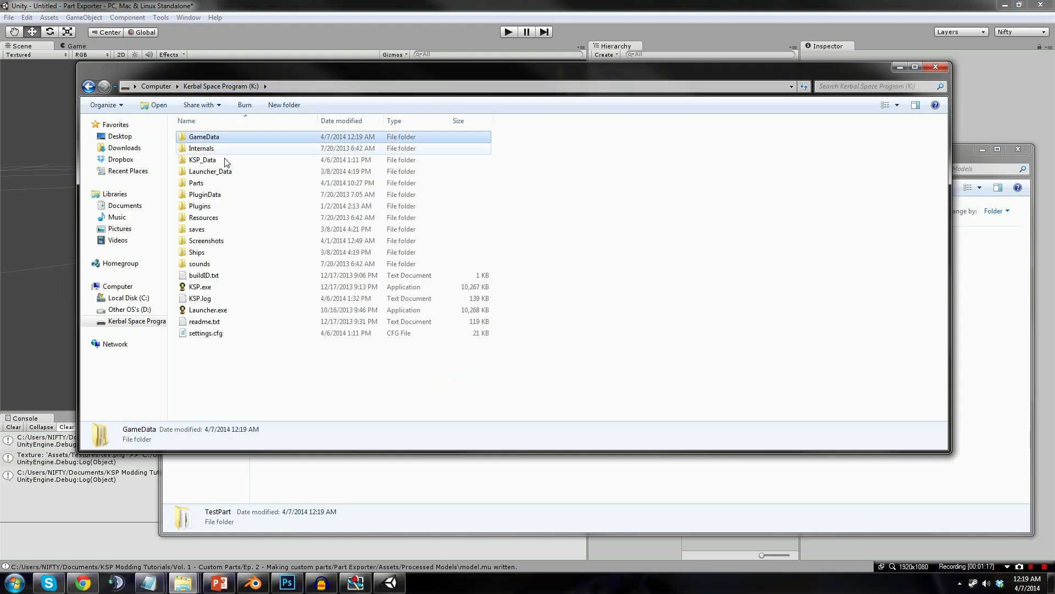
double_click(216, 184)
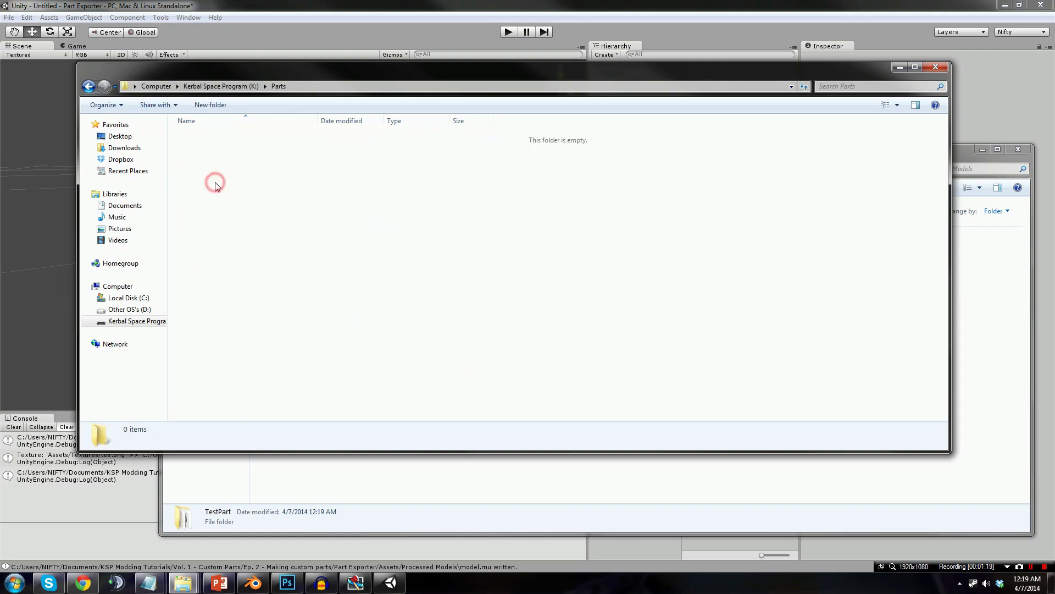
key("alt+Left")
double_click(207, 137)
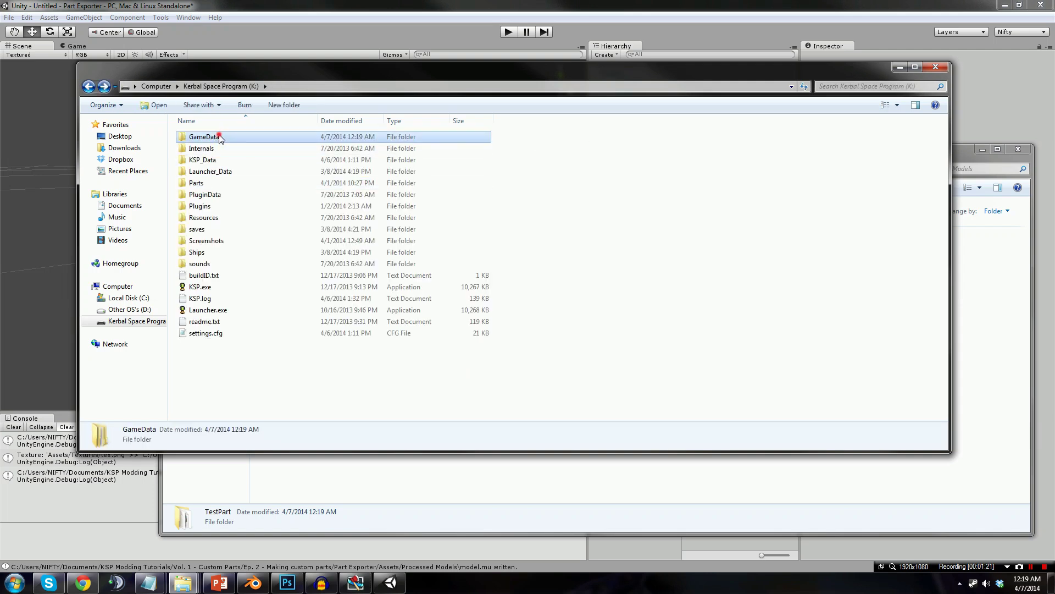
double_click(219, 149)
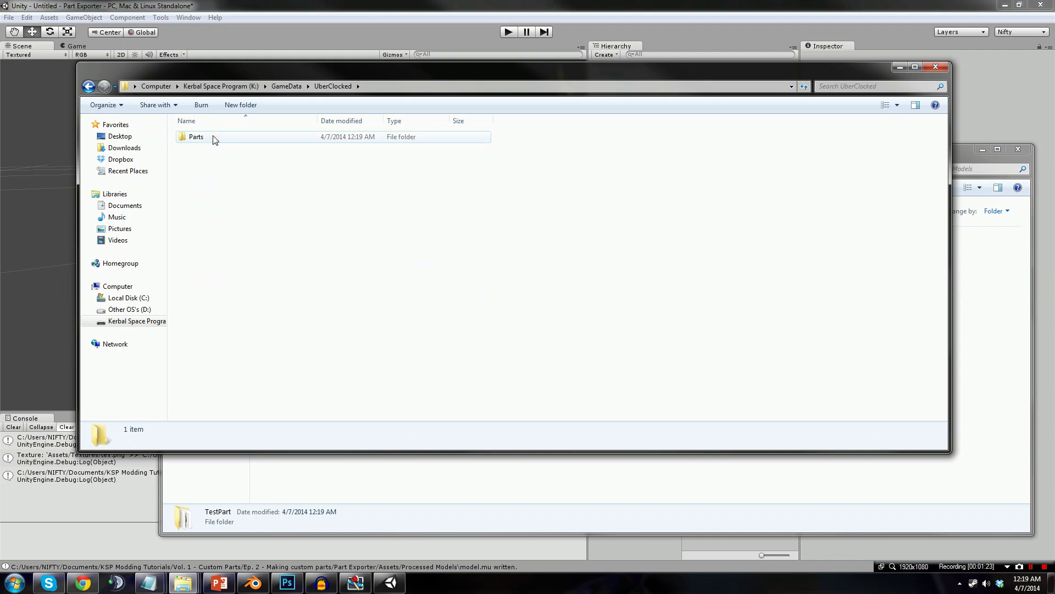
double_click(215, 138)
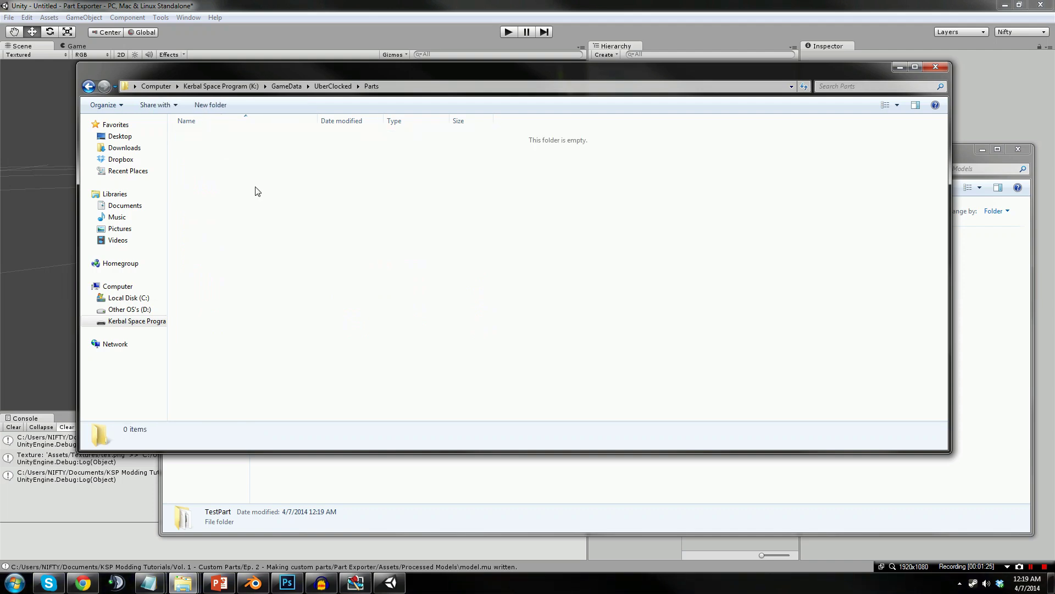
key("ctrl+v")
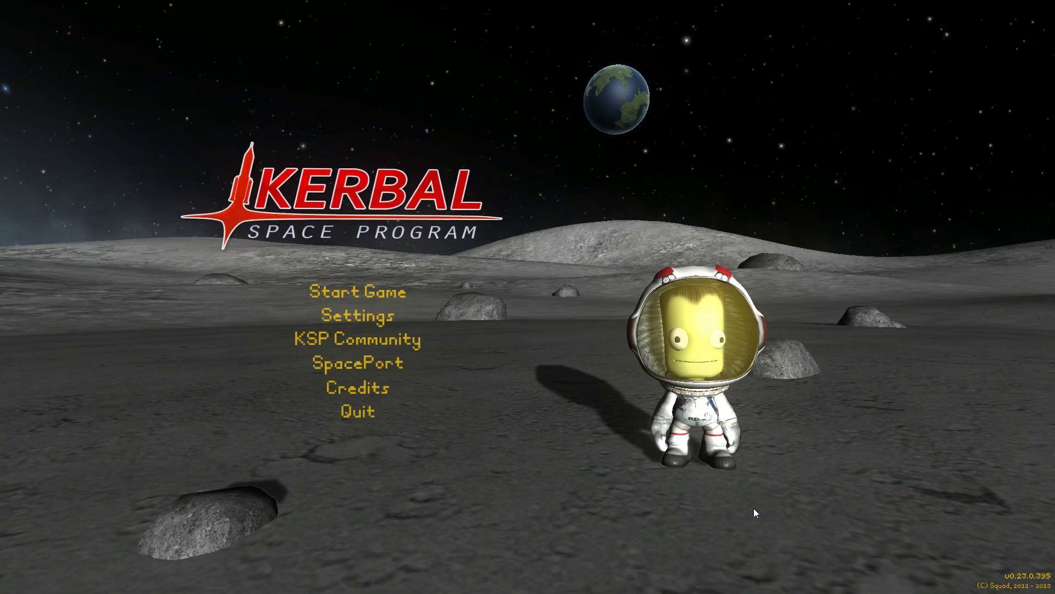
Switch to Kerbal Space Program and resume the existing saved game
left_click(356, 291)
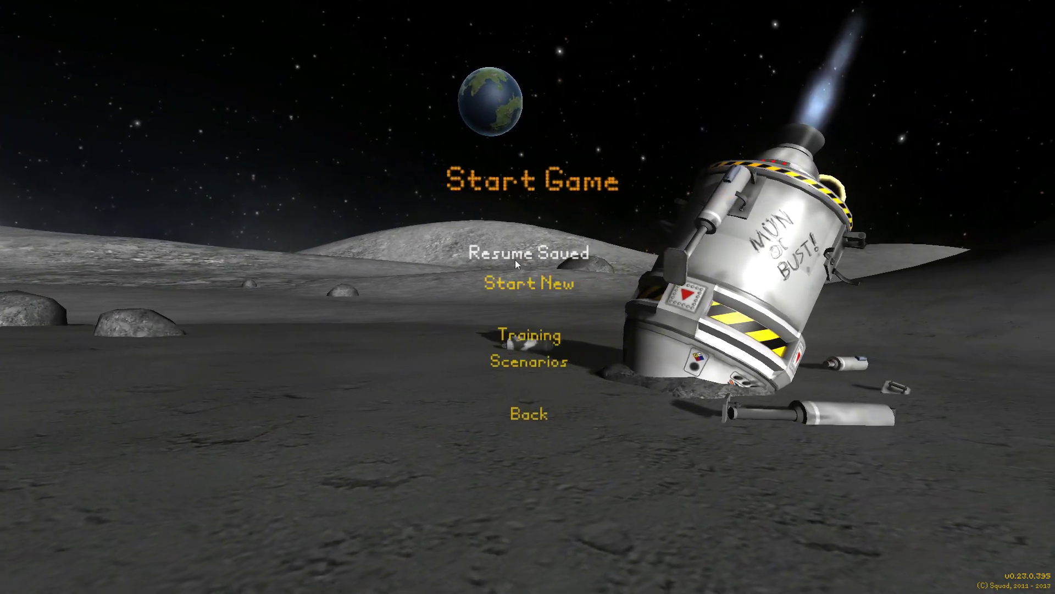
left_click(420, 253)
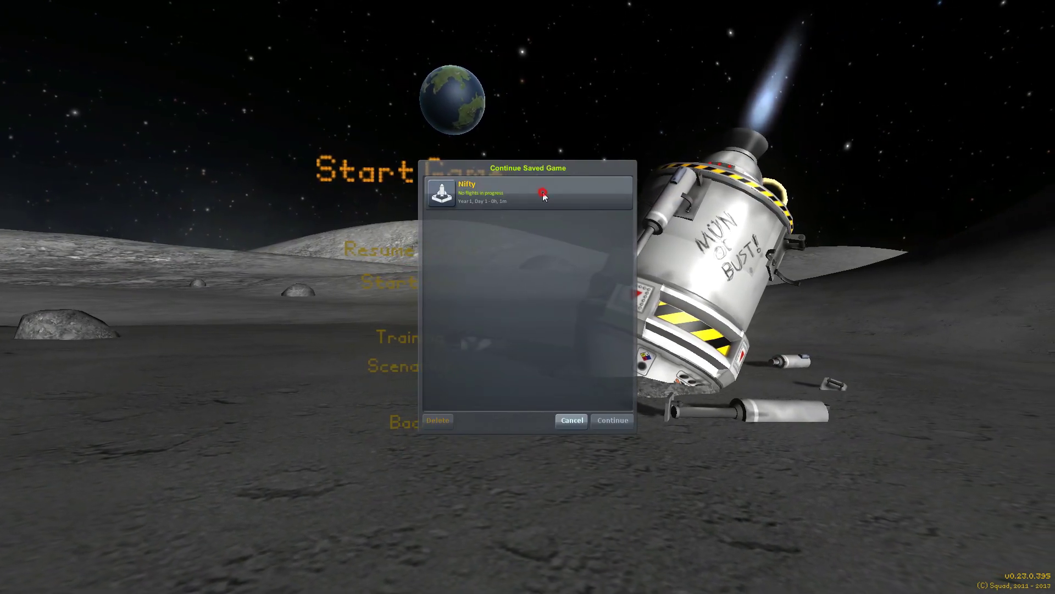
double_click(543, 192)
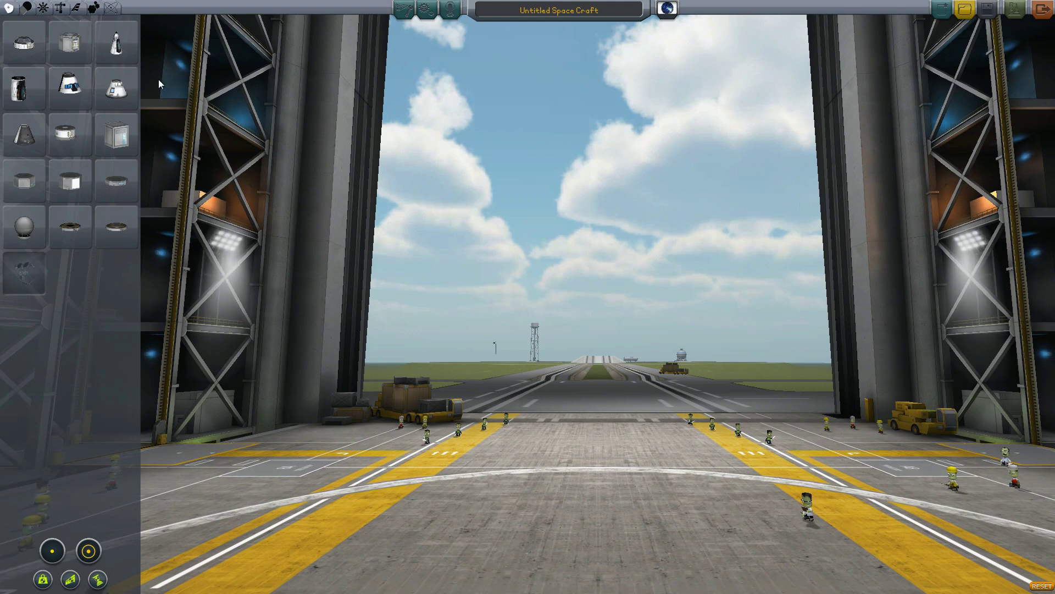
Place the three-person conical command pod in the assembly building and attach the UblerClocked Test Part beneath it
left_click(112, 95)
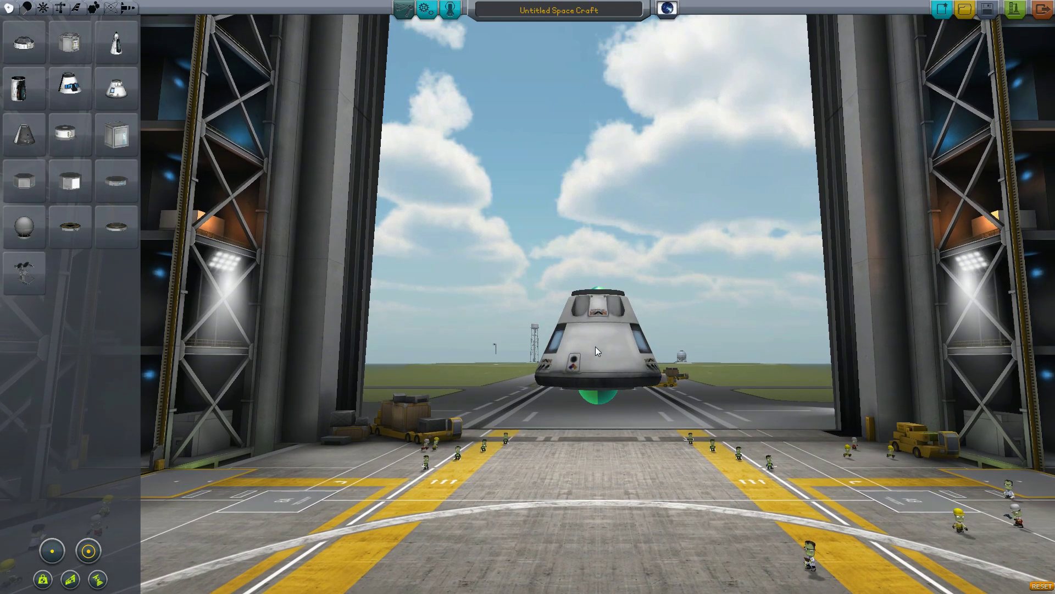
left_click(596, 347)
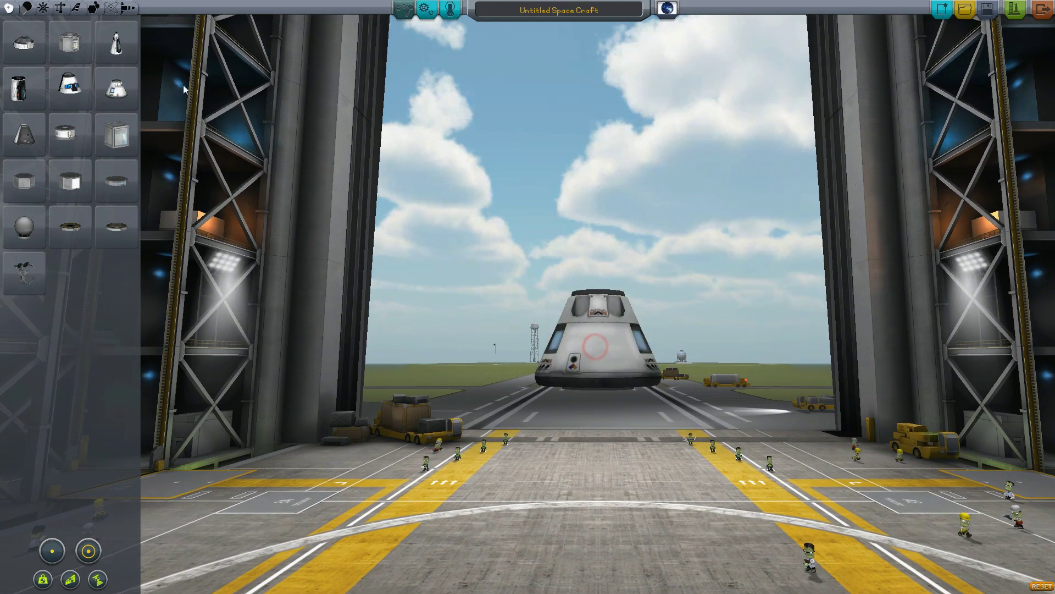
left_click(92, 10)
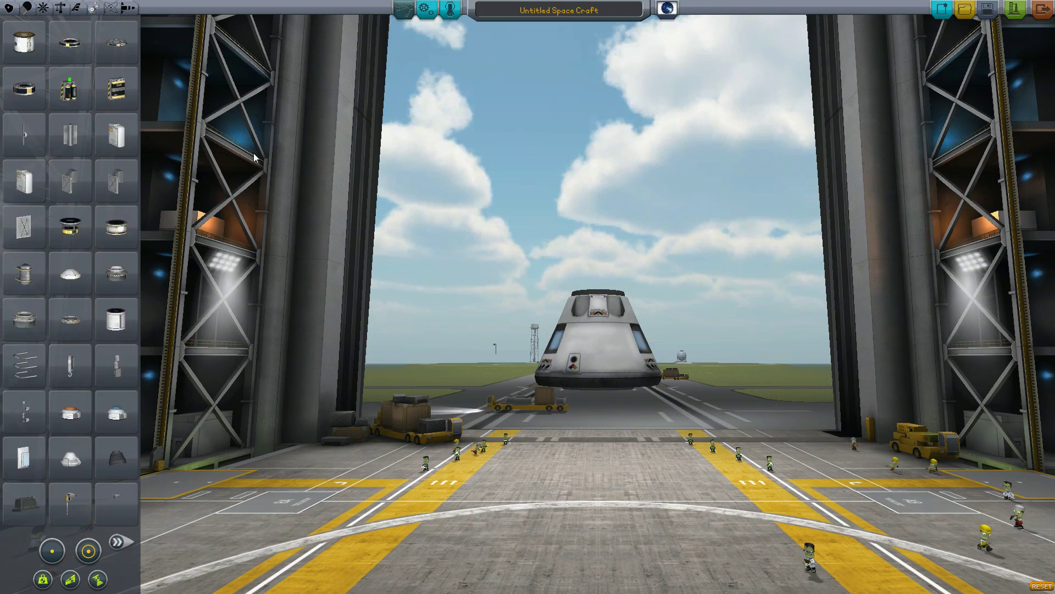
mouse_move(27, 72)
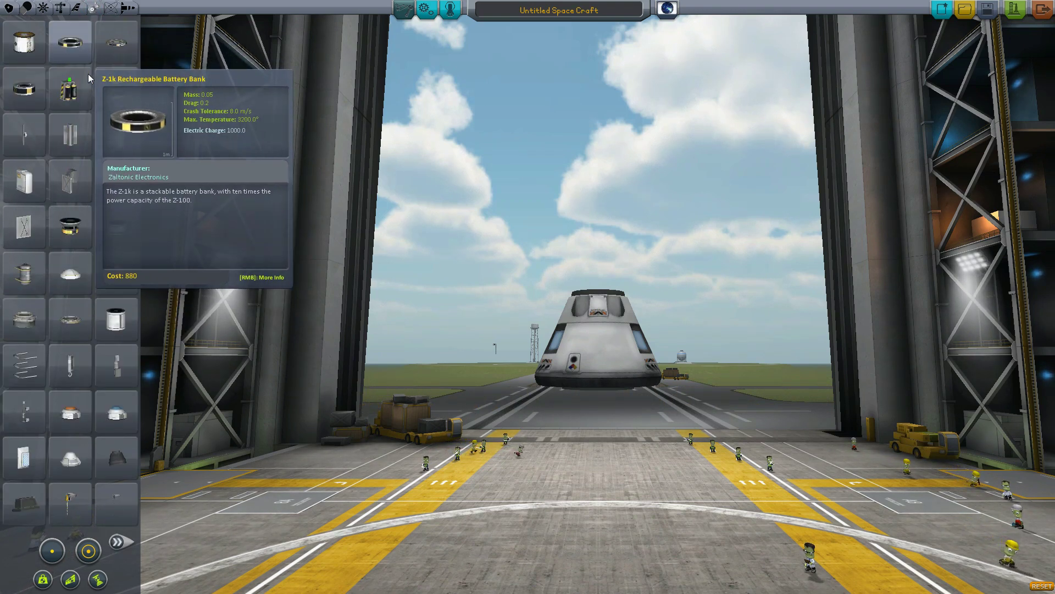
left_click(121, 544)
mouse_move(117, 89)
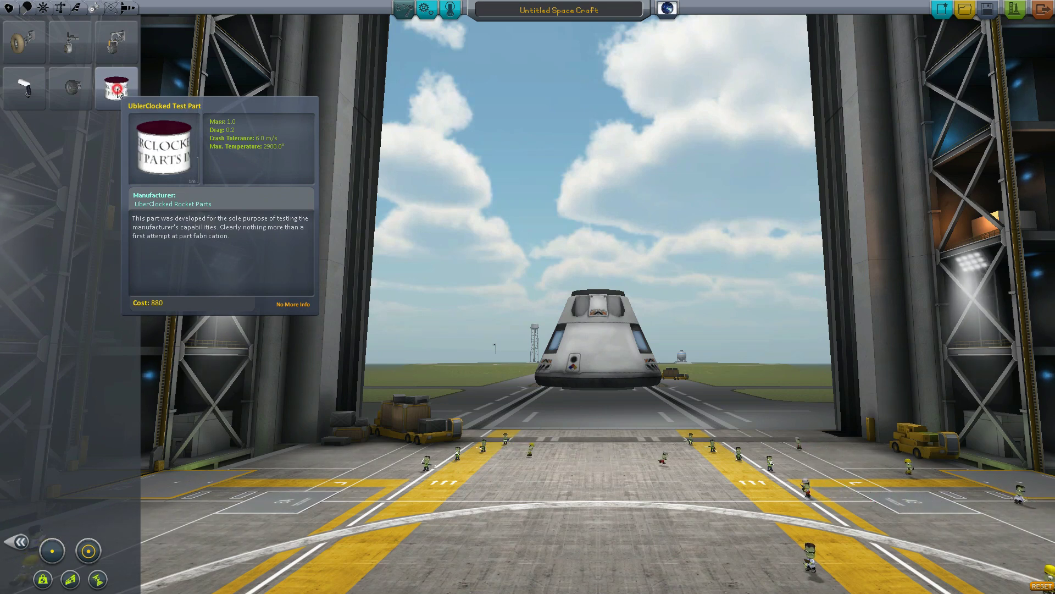
left_click(117, 89)
left_click(603, 443)
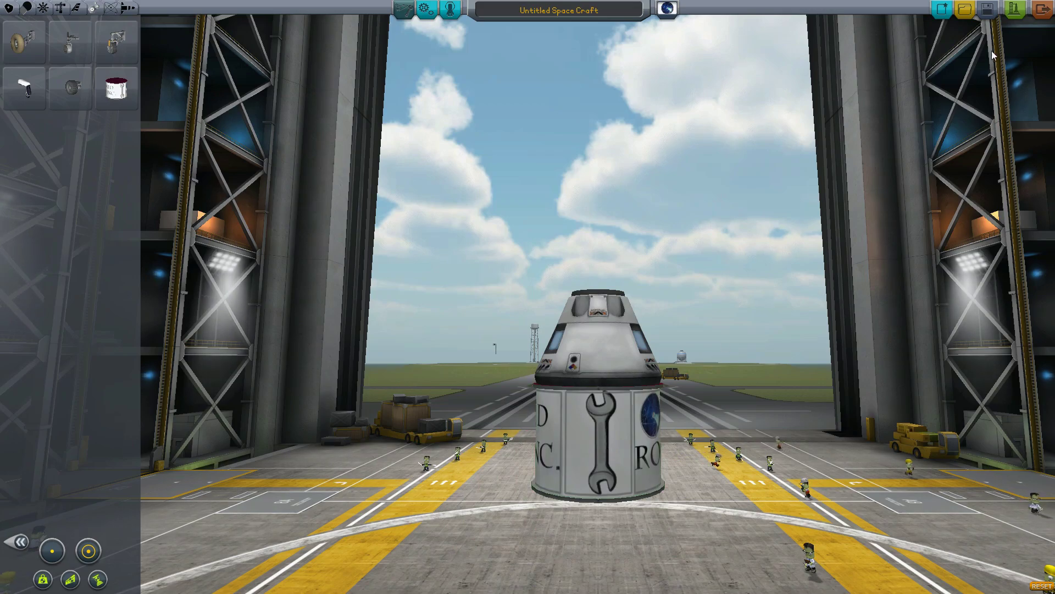
Launch the assembled craft to the launch pad and inspect the custom part up close
left_click(1016, 21)
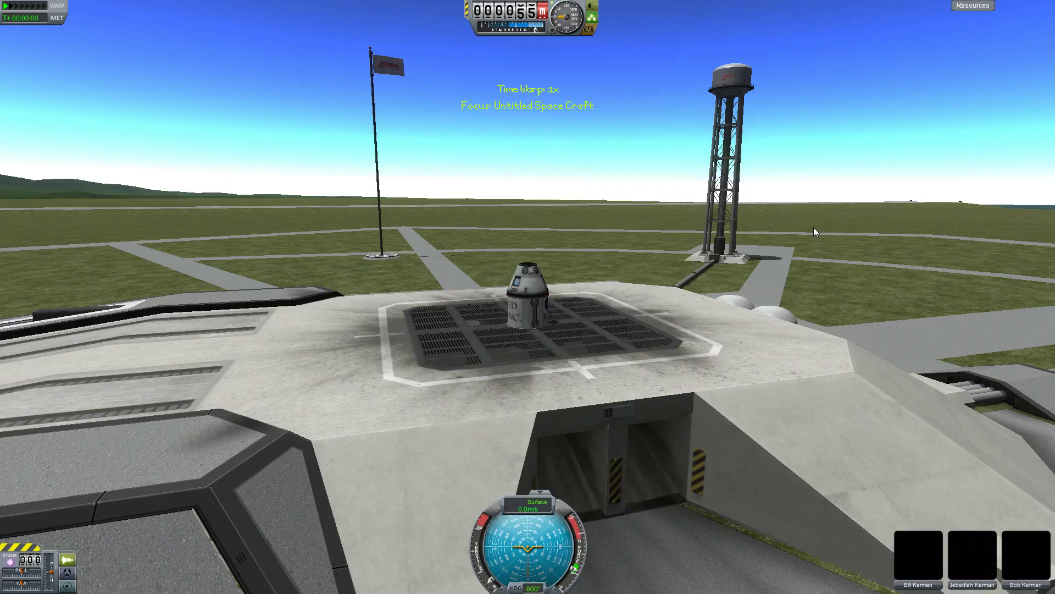
scroll(689, 368, "up", 5)
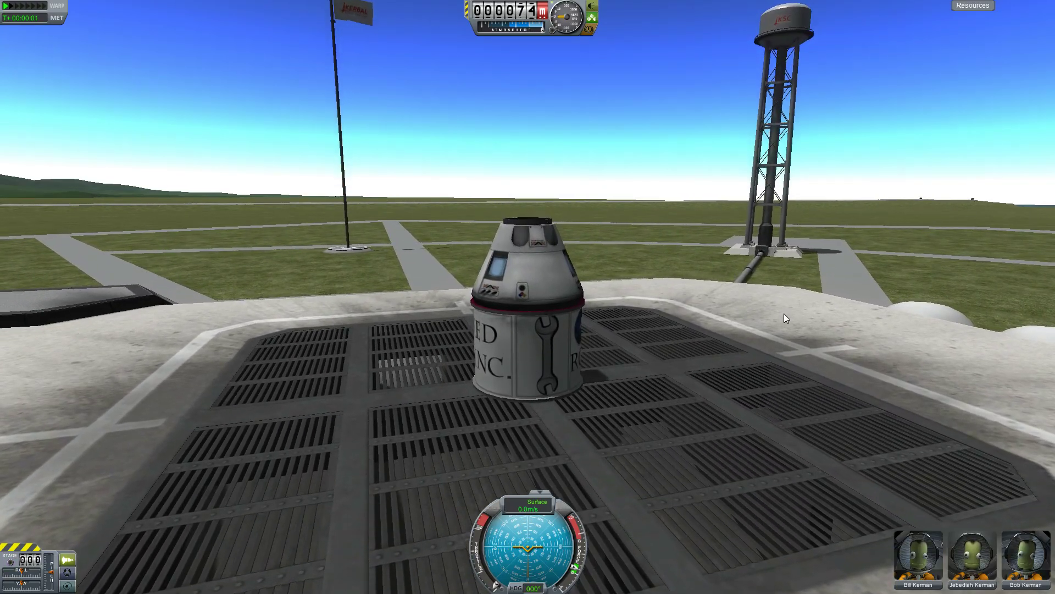
right_click_drag(784, 317, 676, 347)
scroll(660, 391, "up", 2)
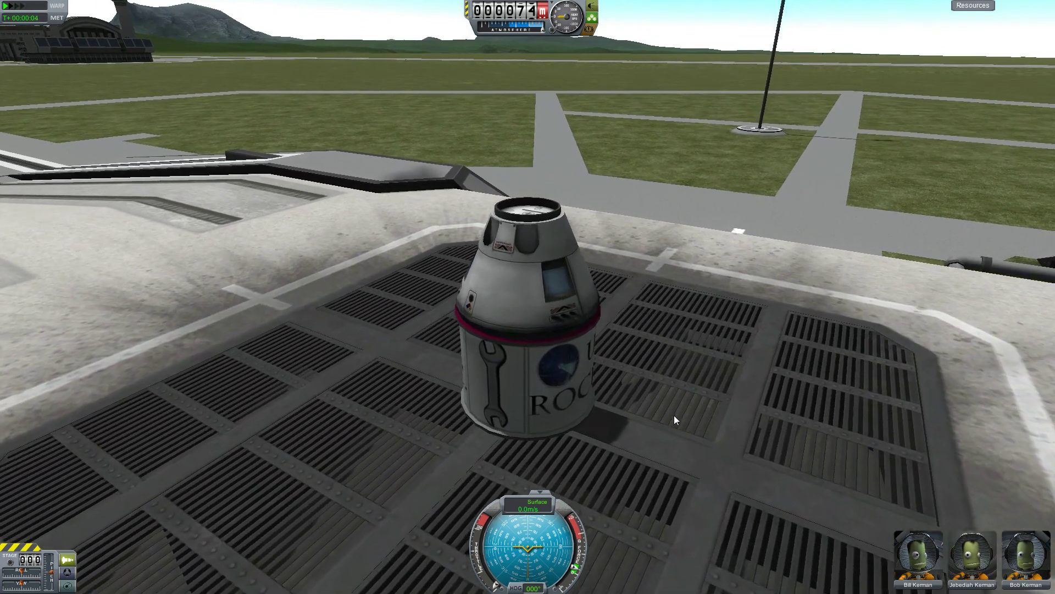
Test the door animation of the UblerClocked Test Part by opening the part and closing it again
right_click(576, 379)
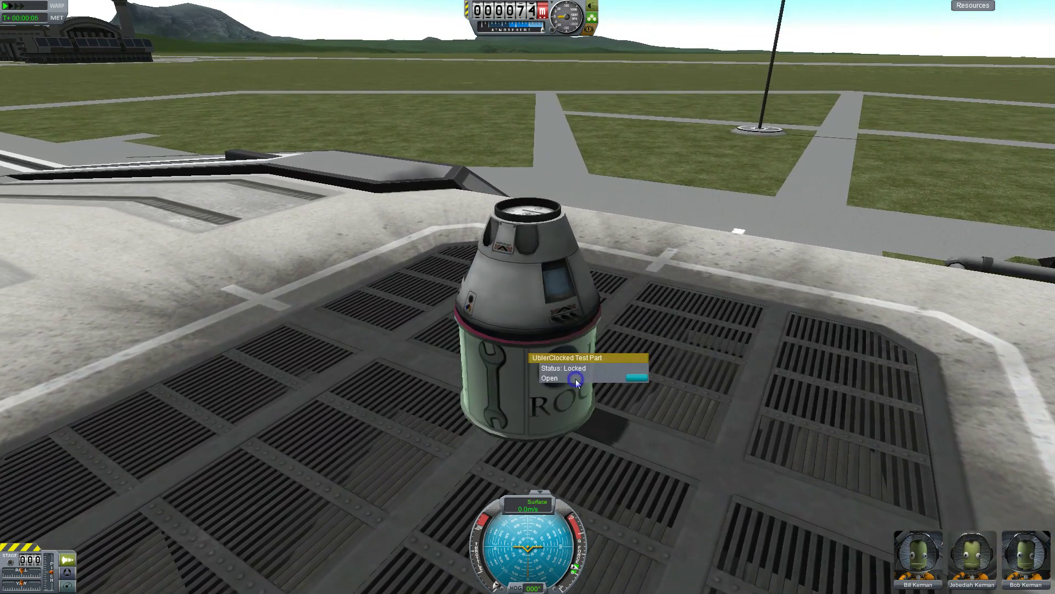
left_click(638, 378)
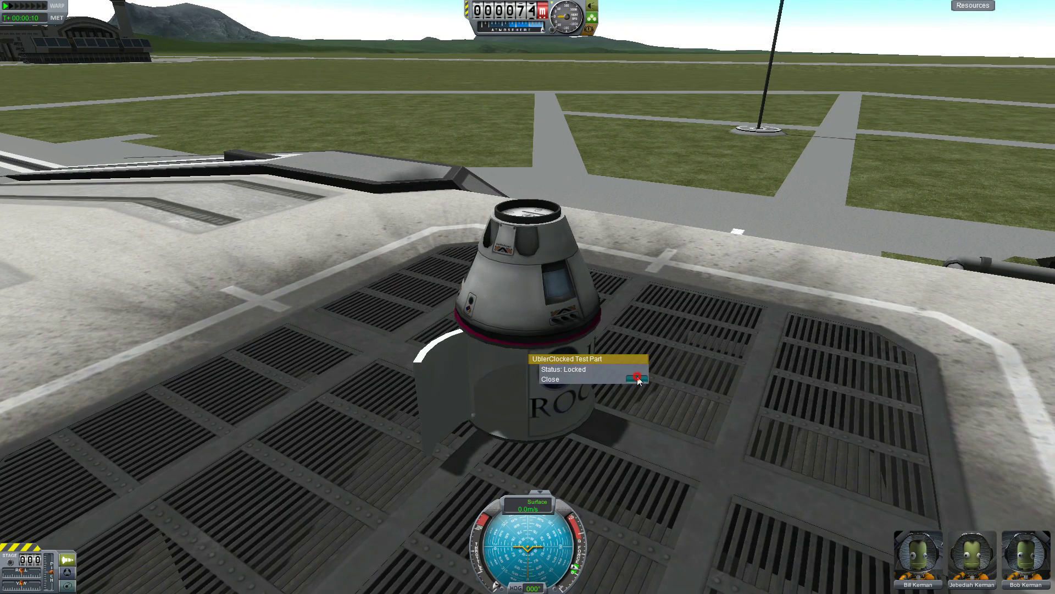
left_click(638, 378)
right_click_drag(665, 424, 694, 386)
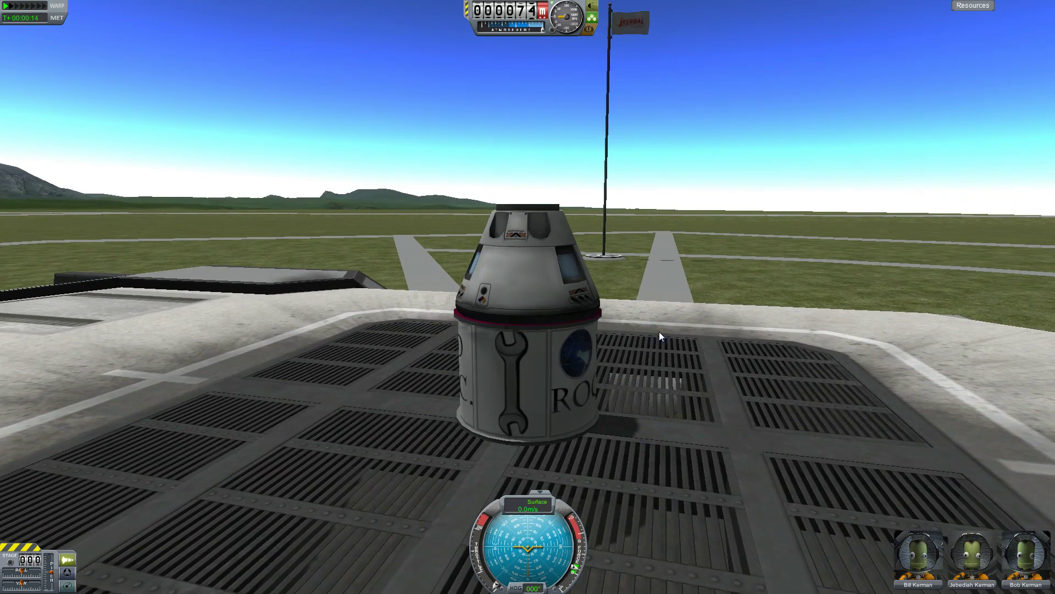